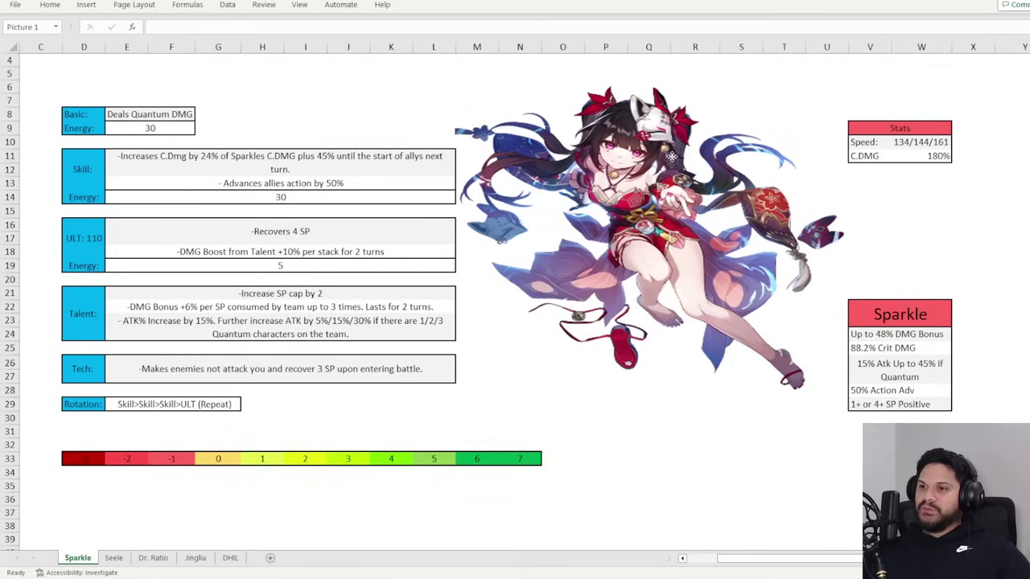
Examine Sparkle's skill, ultimate and rotation entries together with the recommended Speed and C.DMG in the Stats table
left_click(672, 157)
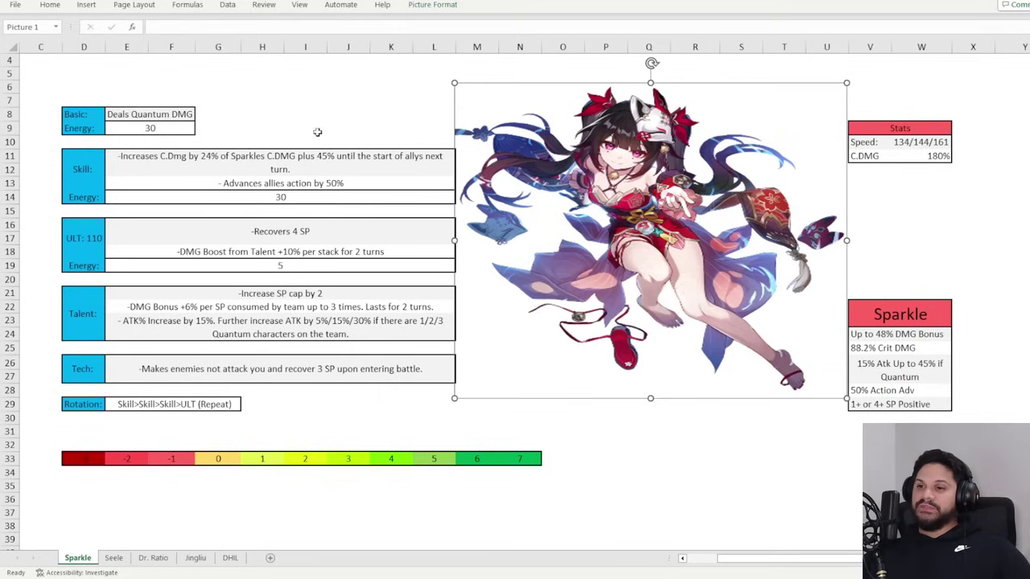
left_click(265, 183)
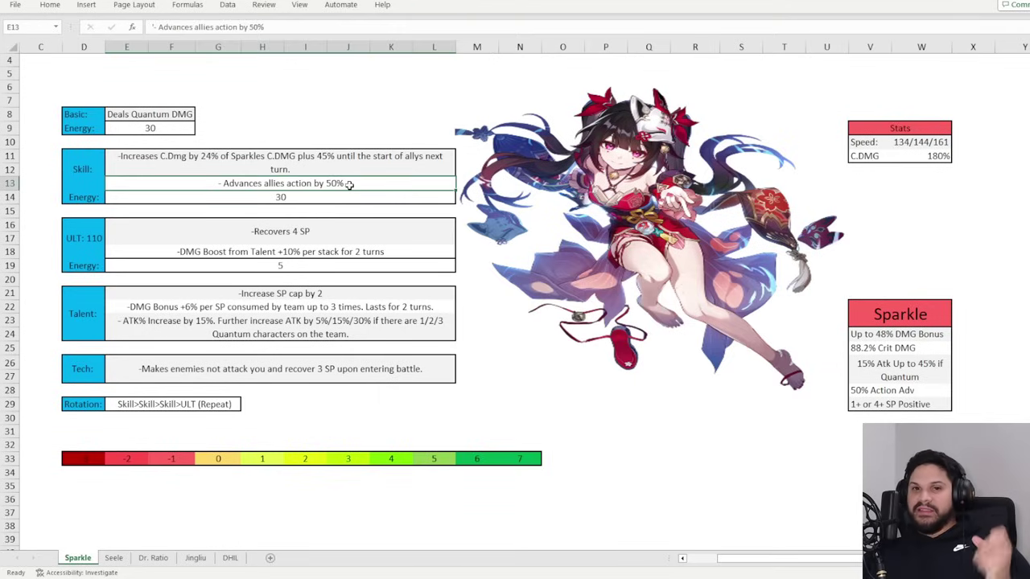
left_click(239, 160)
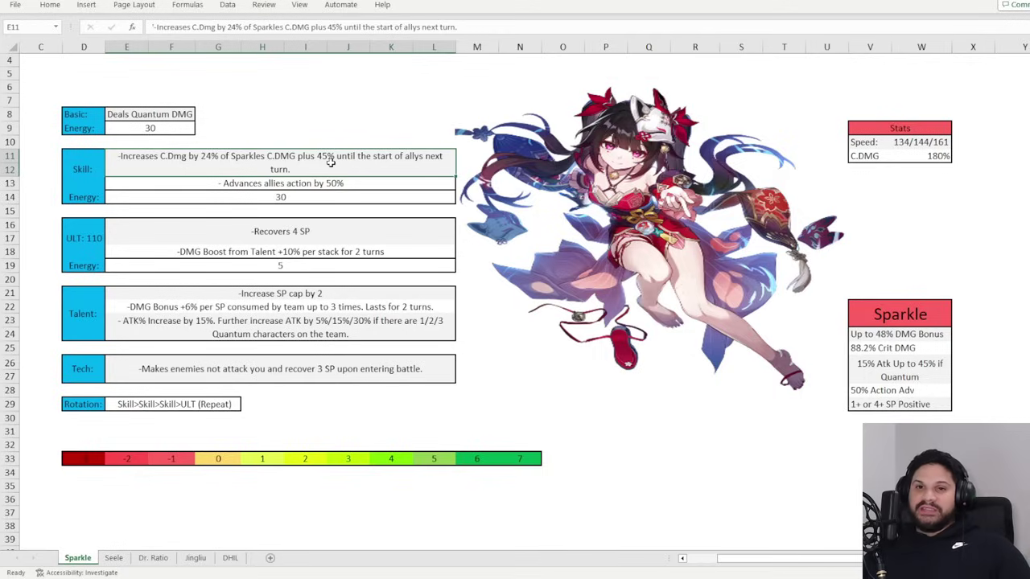
left_click(943, 157)
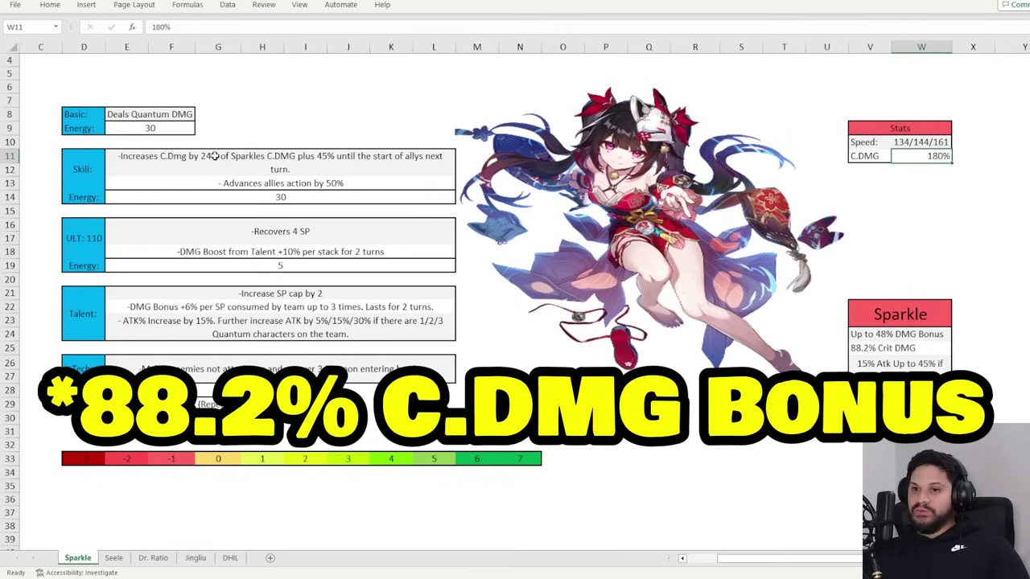
left_click(81, 168)
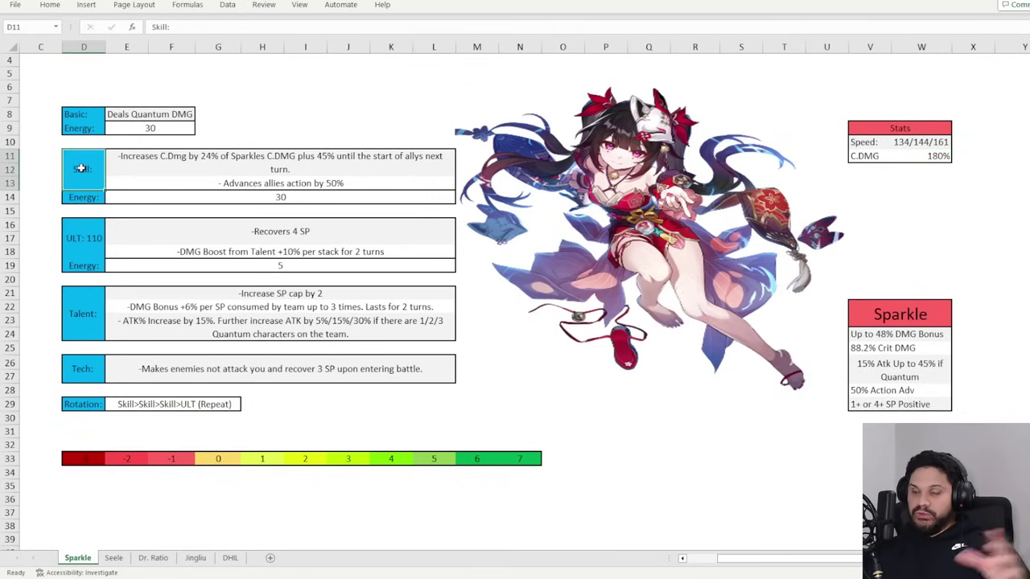
left_click(82, 235)
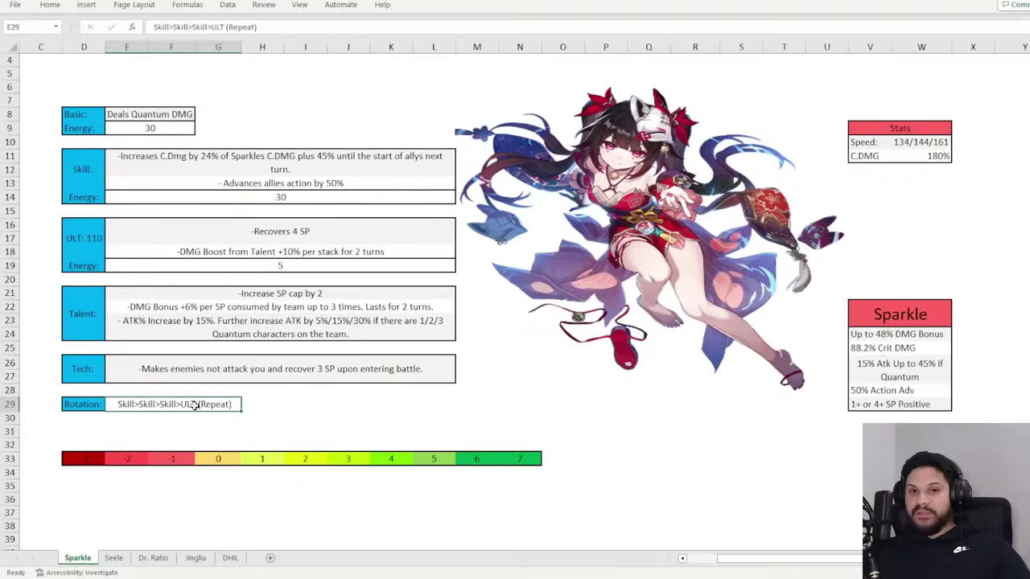
left_click(891, 154)
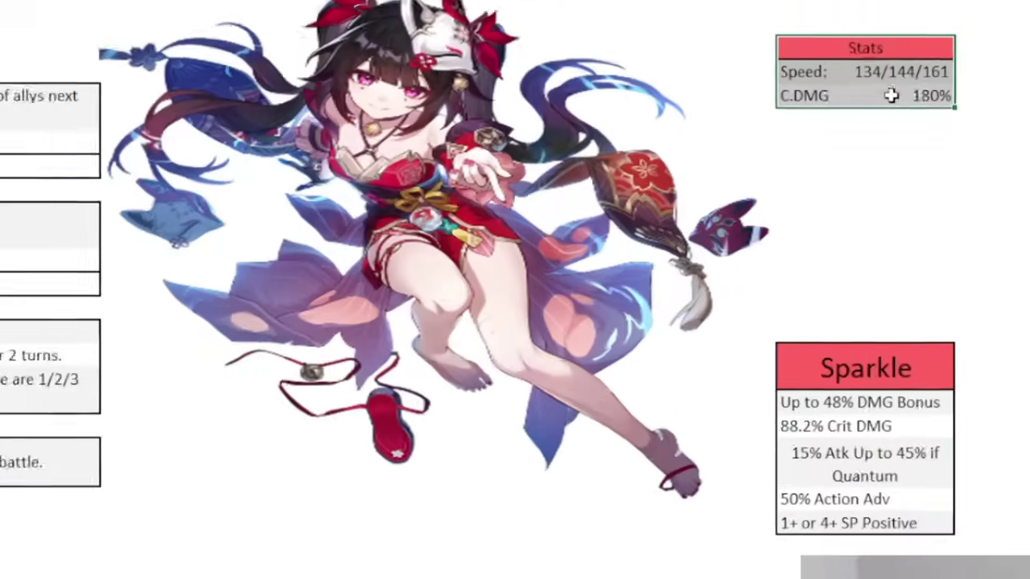
left_click(796, 61)
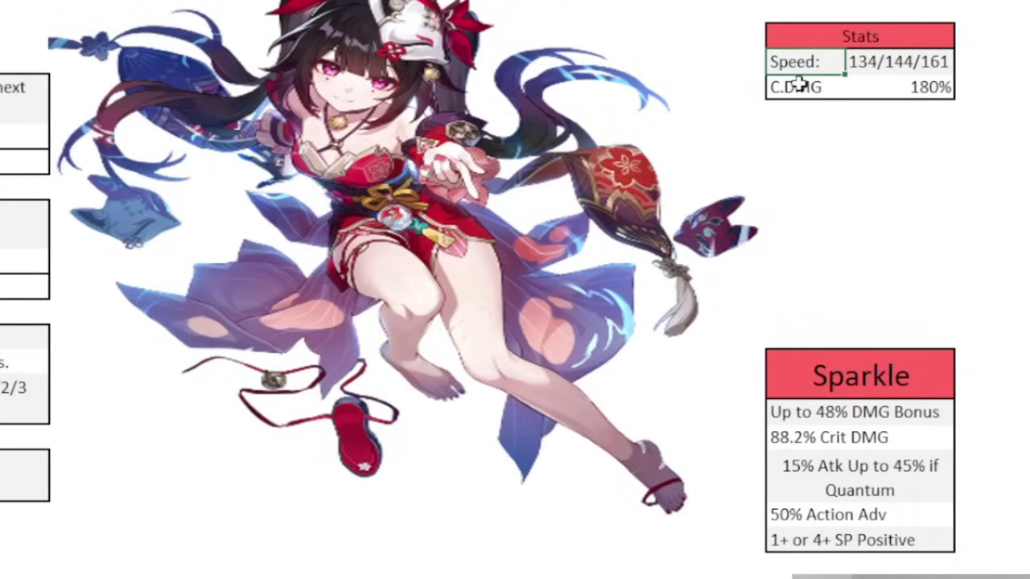
left_click_drag(793, 62, 791, 85)
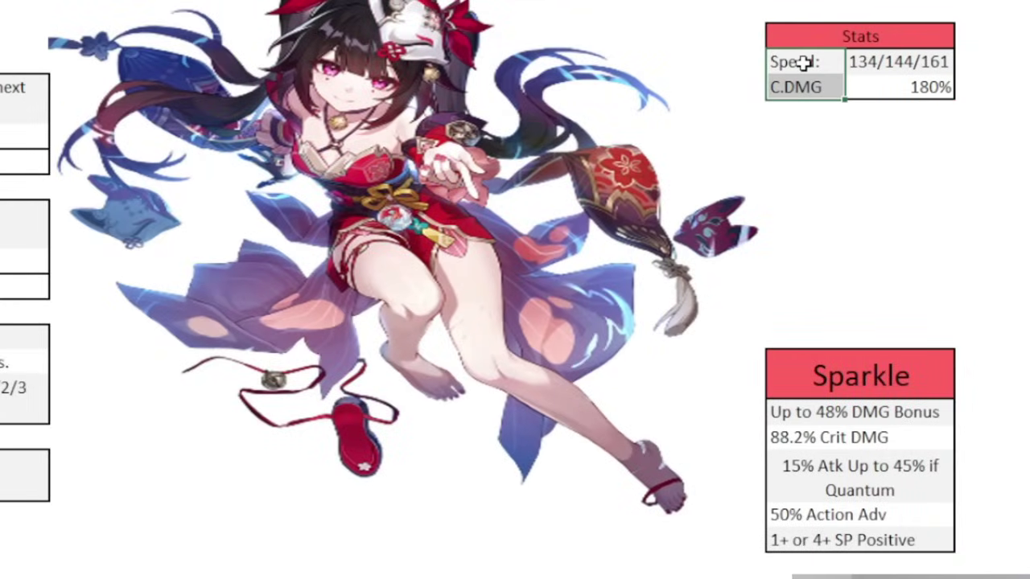
left_click(876, 64)
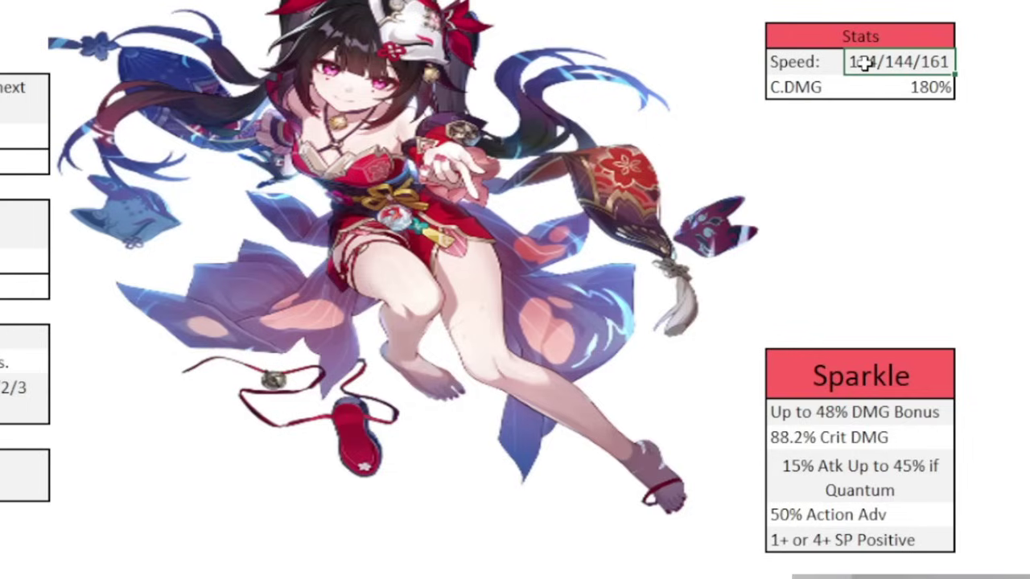
left_click(816, 94)
left_click(901, 87)
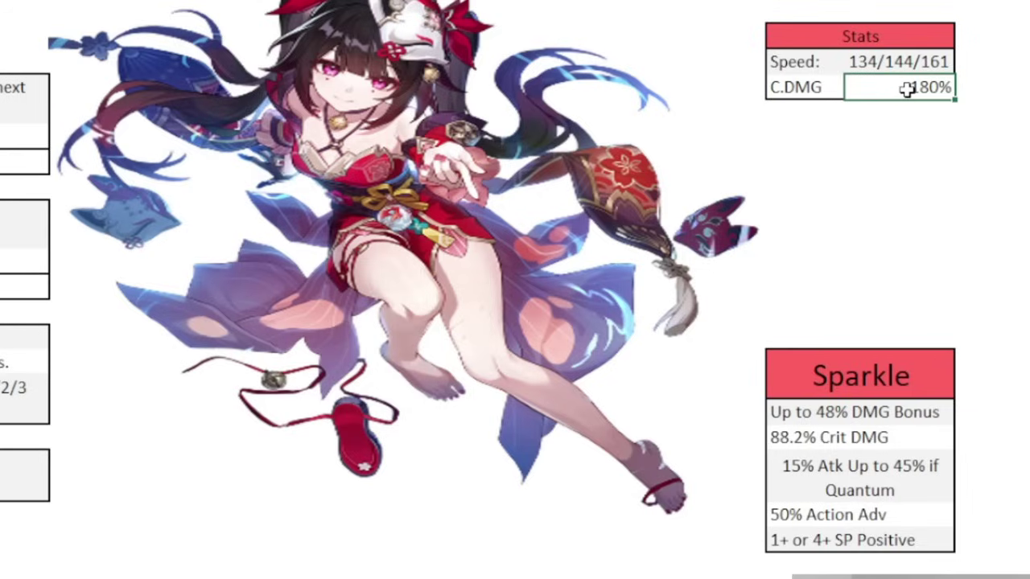
Read through the Sparkle summary table, covering DMG bonus, Crit DMG, Atk, action advance and SP entries
left_click_drag(821, 372, 859, 542)
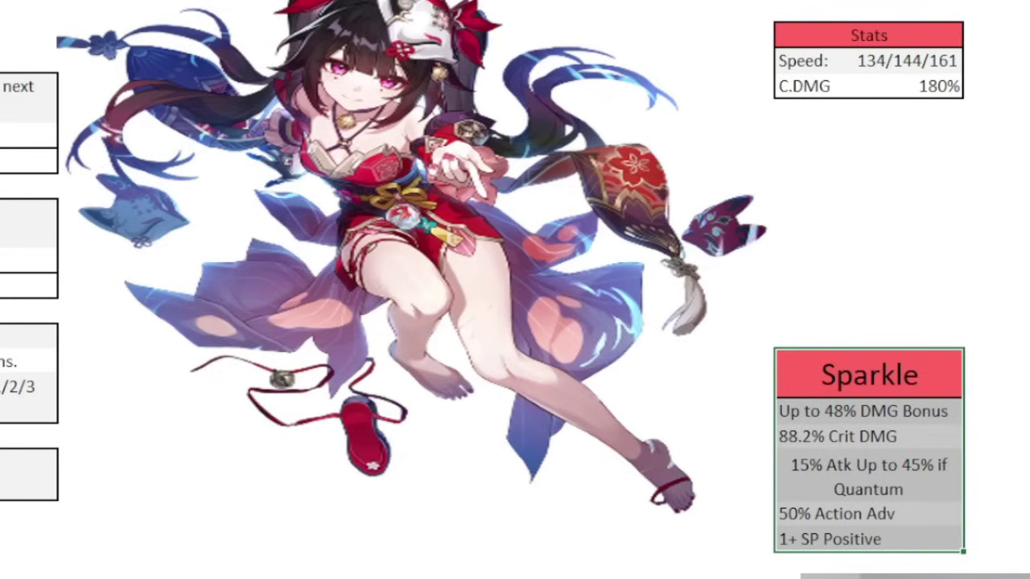
left_click(909, 363)
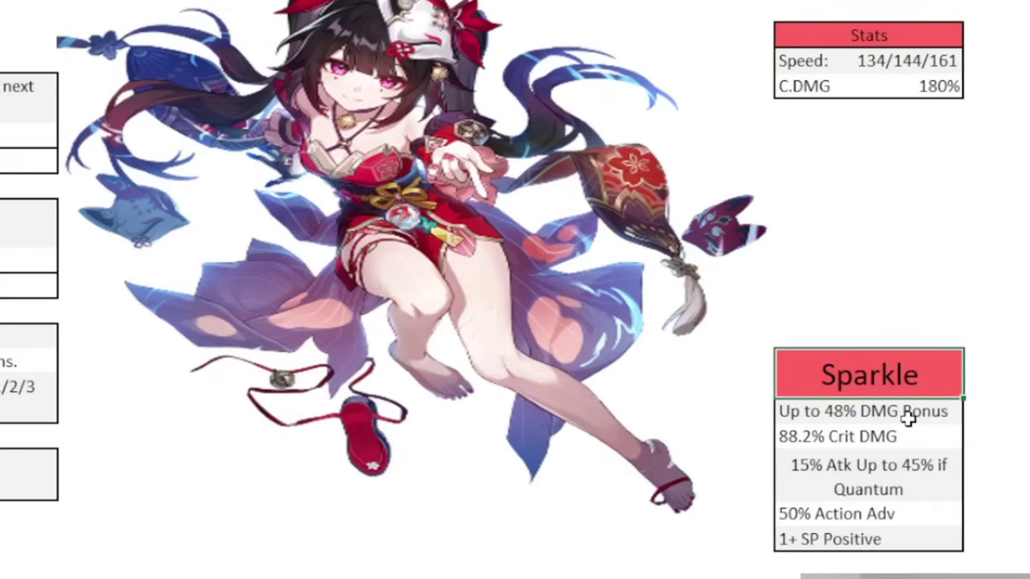
left_click(791, 410)
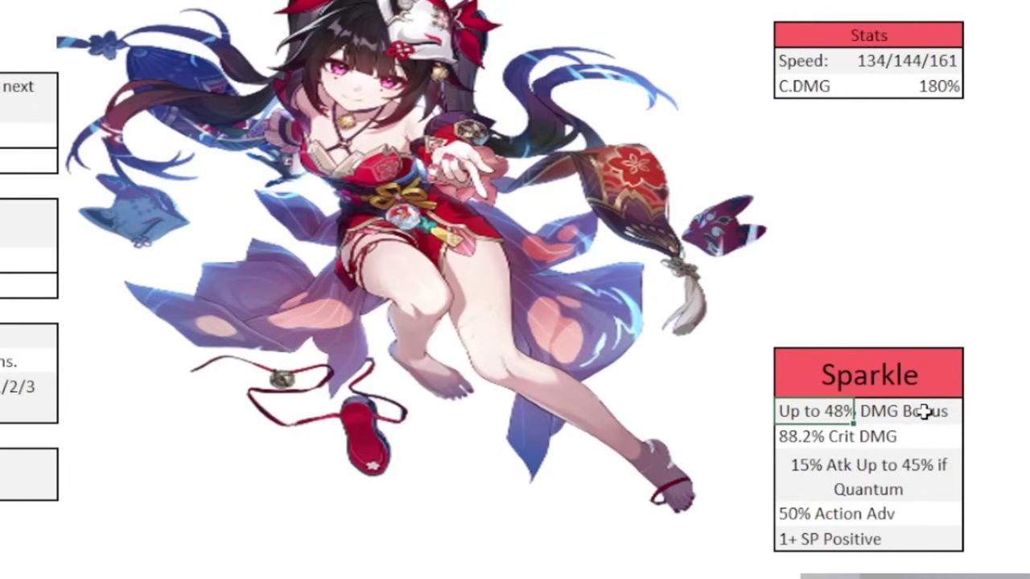
left_click(781, 437)
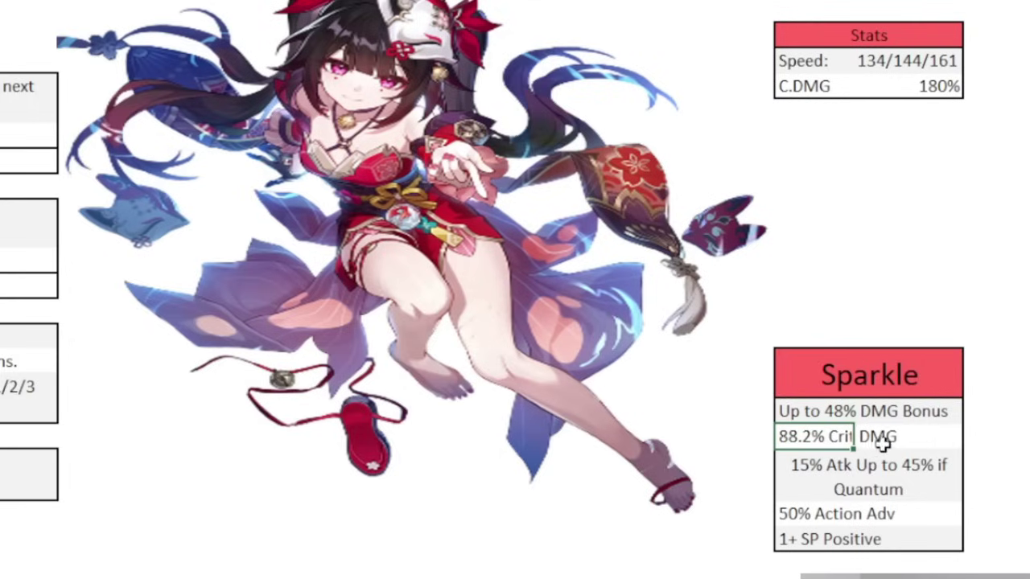
left_click(884, 439)
left_click(802, 465)
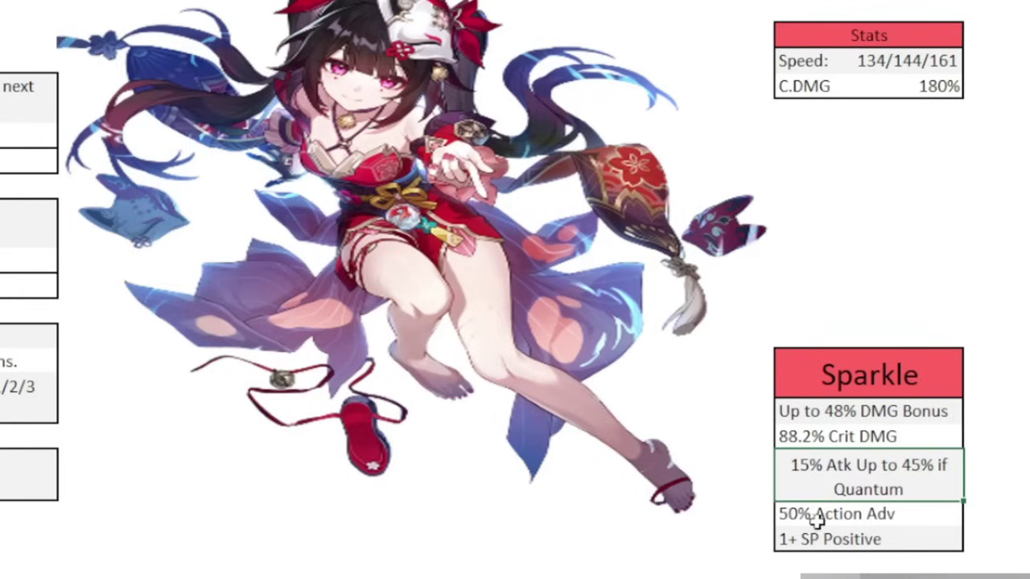
left_click_drag(838, 518, 901, 509)
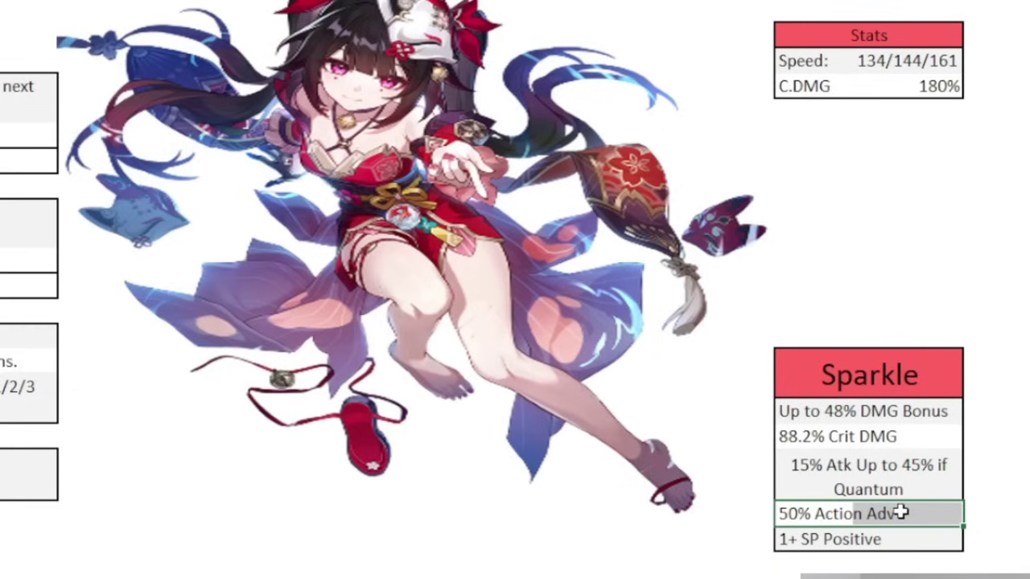
left_click(808, 544)
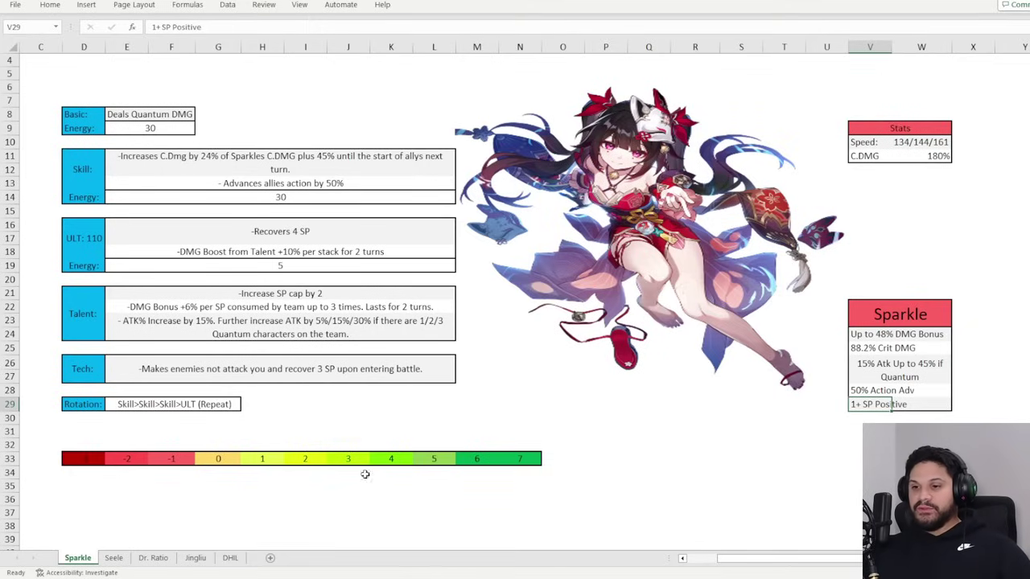
Trace skill point spending and recovery along the coloured number scale in row 33 of the Sparkle sheet
left_click(342, 459)
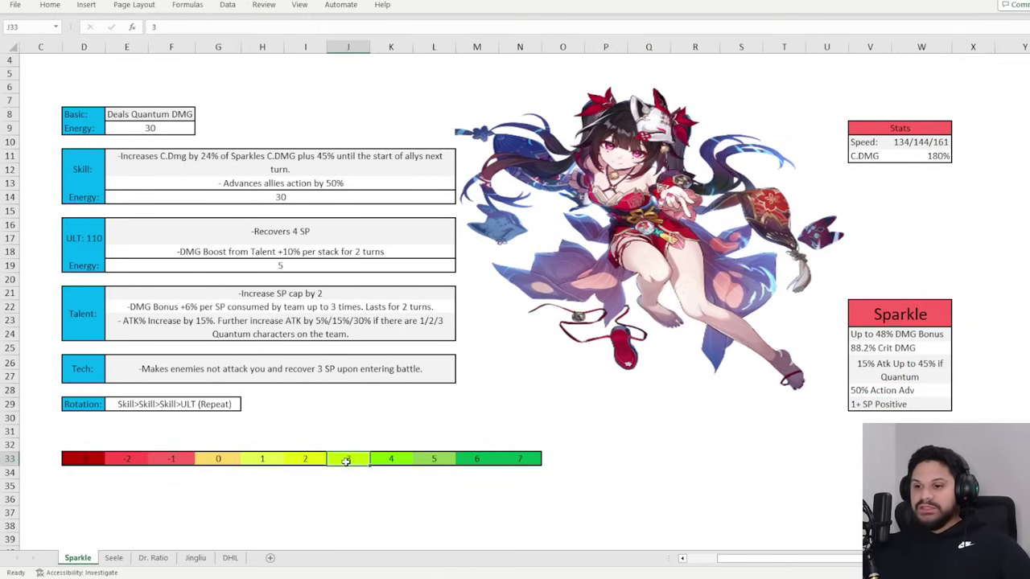
left_click(307, 453)
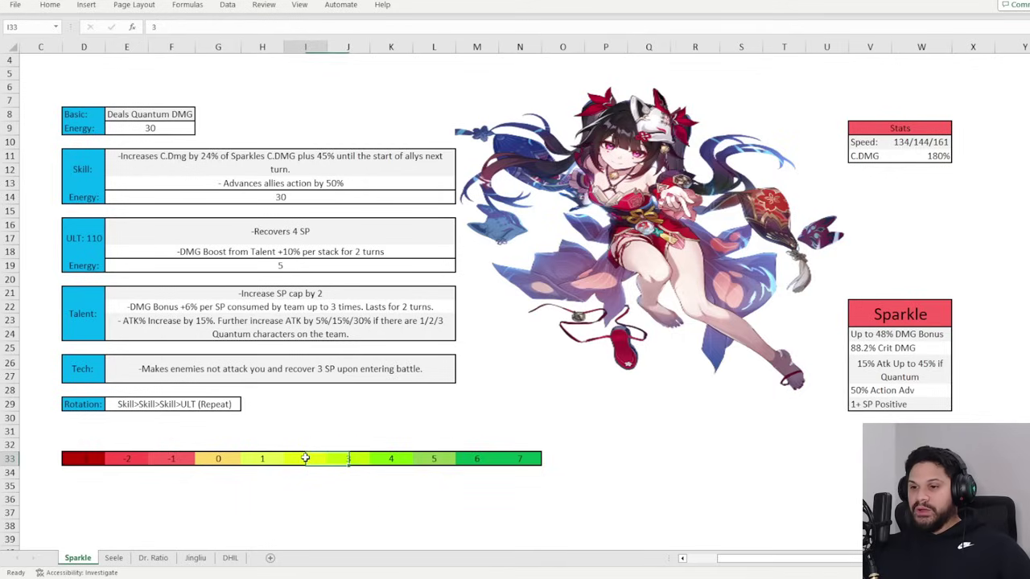
left_click(268, 455)
left_click(219, 455)
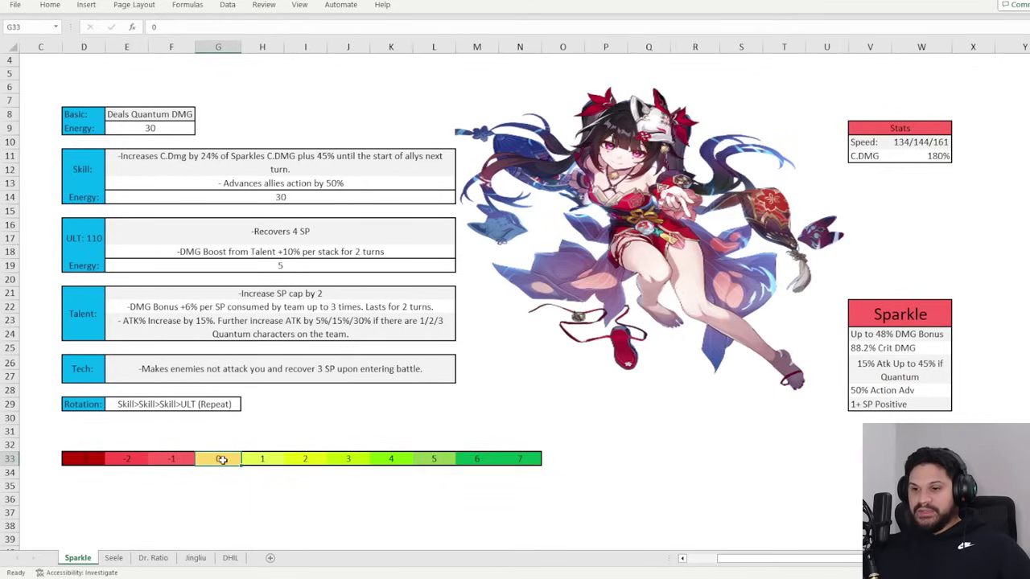
left_click(391, 458)
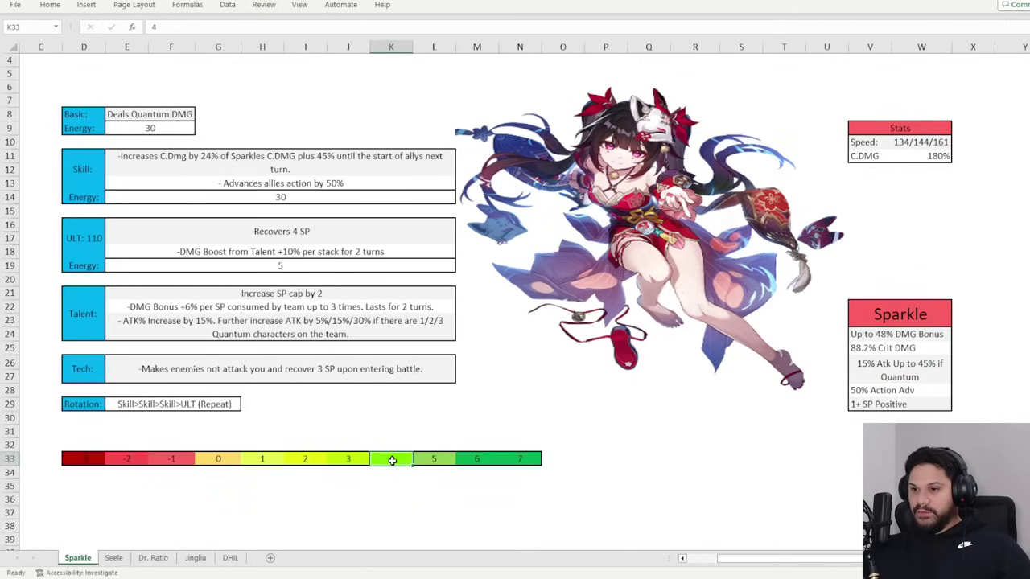
left_click(350, 460)
left_click(305, 459)
left_click(272, 457)
left_click(432, 457)
left_click(391, 460)
left_click(348, 459)
left_click(306, 458)
left_click(461, 458)
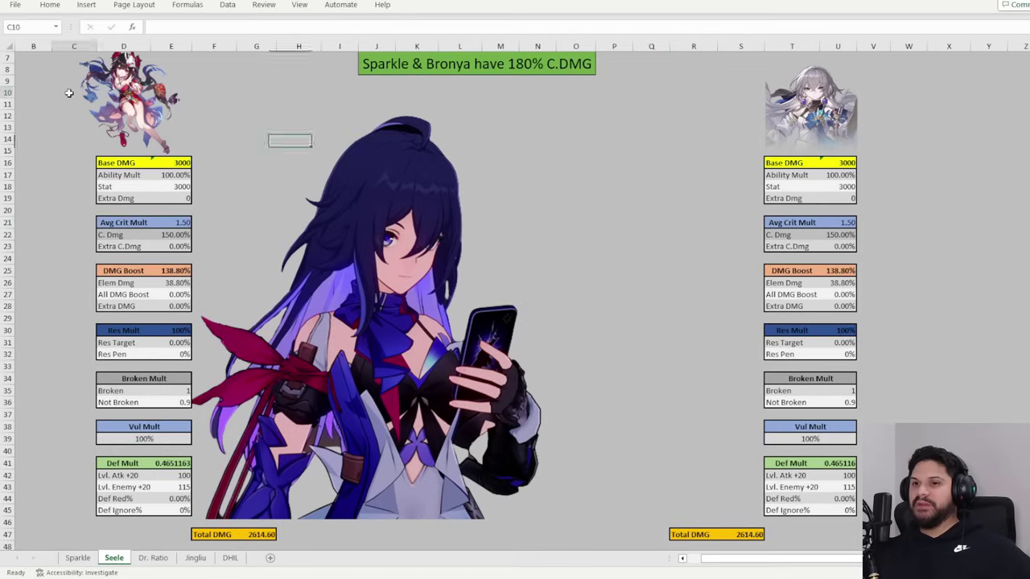
Compare the Sparkle and Bronya damage calculator columns on the Seele sheet, including the Seele w/ Resurg tables
mouse_move(69, 93)
left_mouse_down()
mouse_move(193, 313)
mouse_move(233, 515)
left_mouse_up()
left_click(745, 95)
mouse_move(745, 95)
left_mouse_down()
mouse_move(853, 195)
mouse_move(862, 395)
mouse_move(844, 486)
left_mouse_up()
left_click(611, 306)
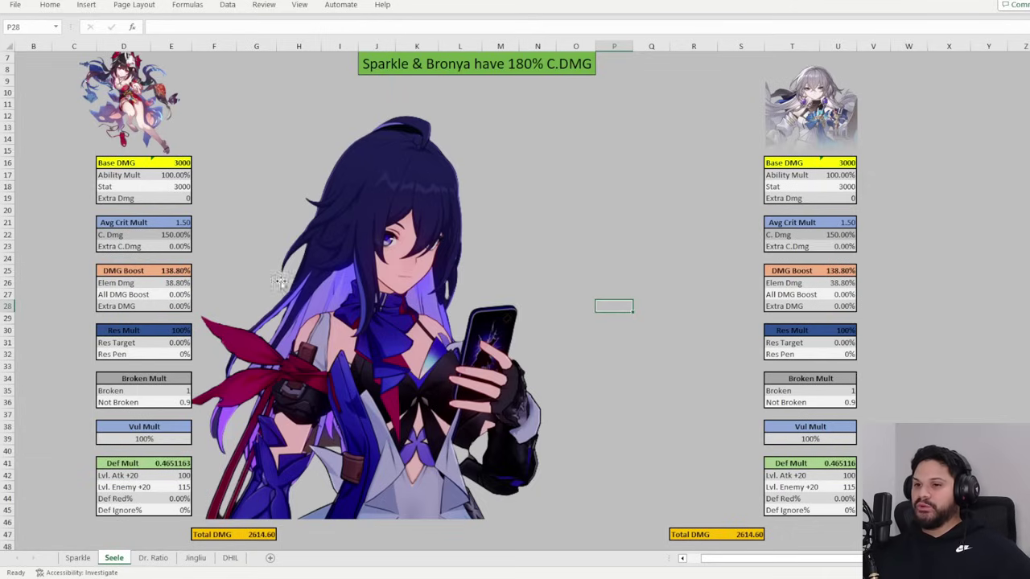
scroll(322, 290, "down", 4)
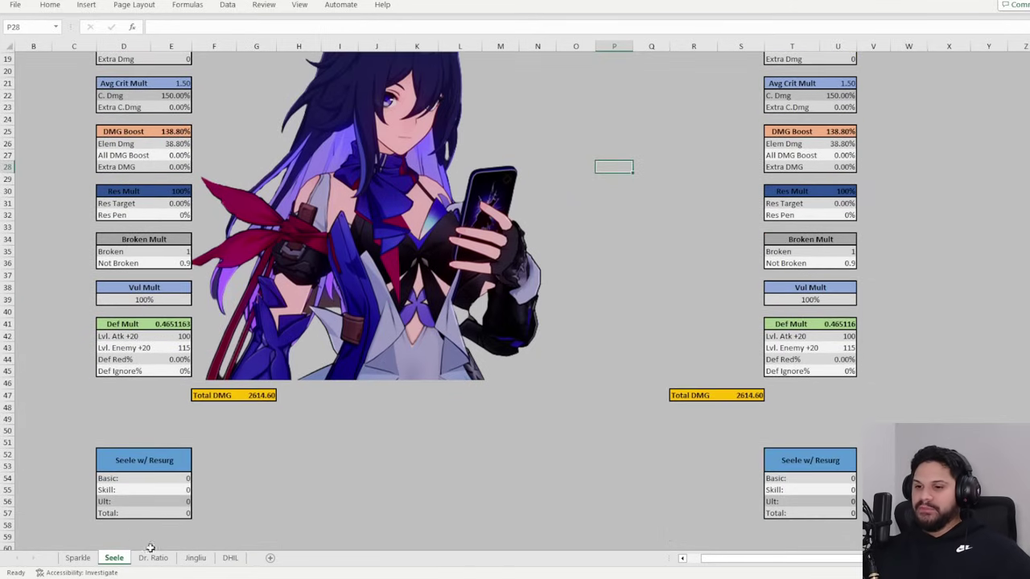
scroll(588, 263, "up", 4)
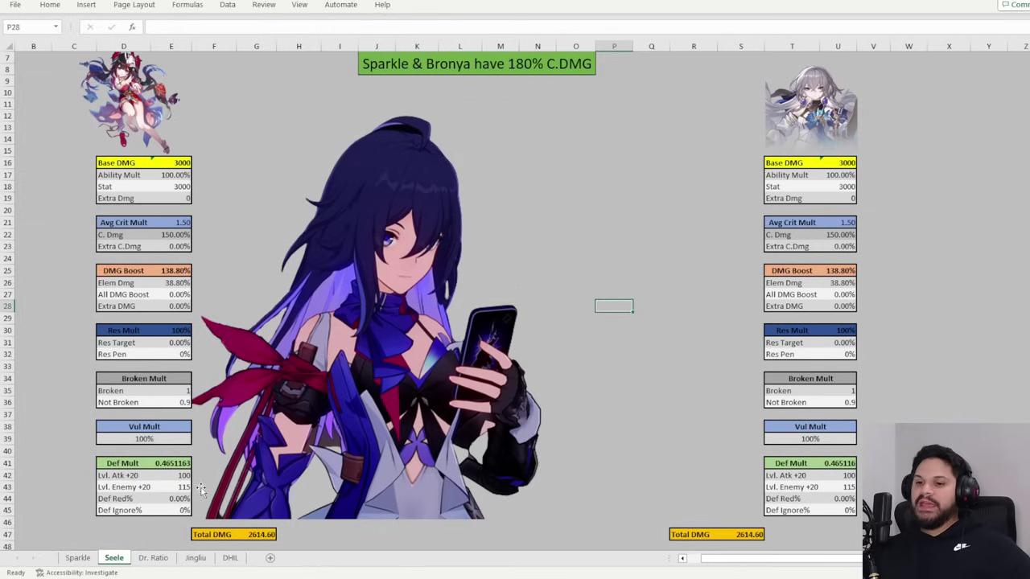
Look through the Dr. Ratio, Jingliu and DHIL sheets and examine DHIL's Sparkle and Bronya damage increase tables
left_click(153, 557)
left_click(197, 558)
left_click(232, 559)
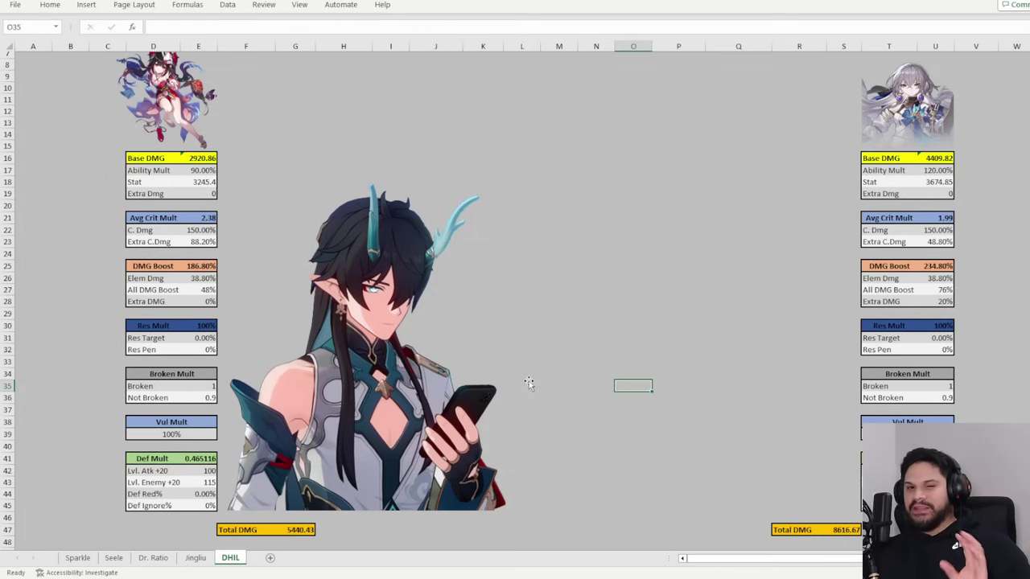
left_click(114, 557)
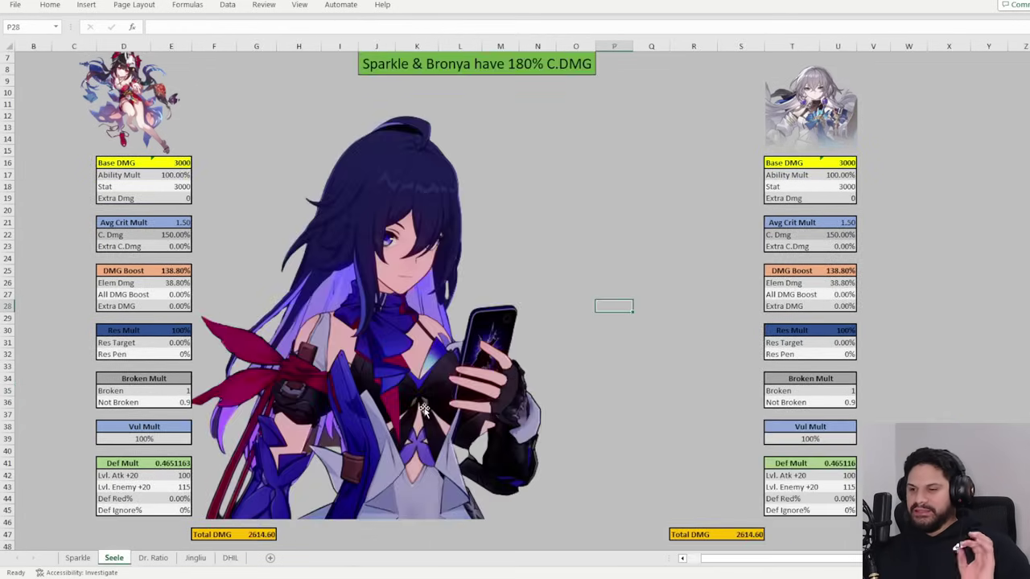
left_click(230, 558)
scroll(523, 373, "down", 11)
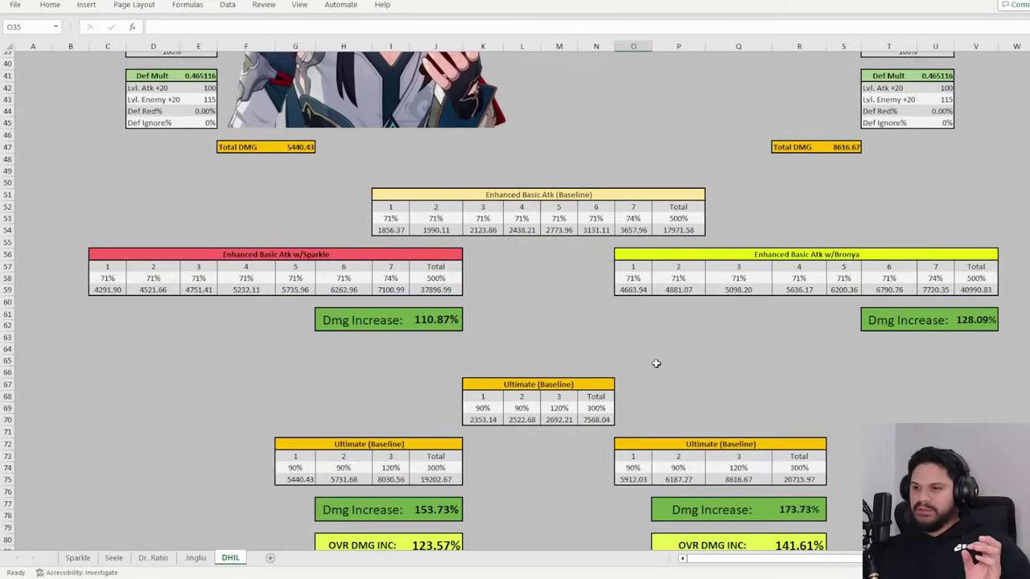
scroll(756, 354, "down", 1)
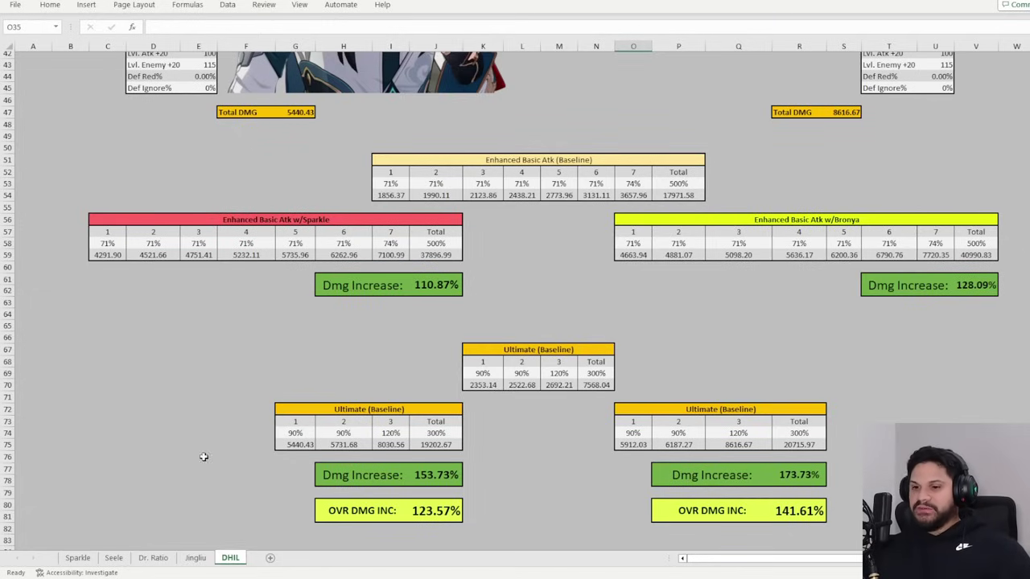
On the Seele sheet, set Res Pen to 20% in both the Sparkle and Bronya calculators
left_click(113, 558)
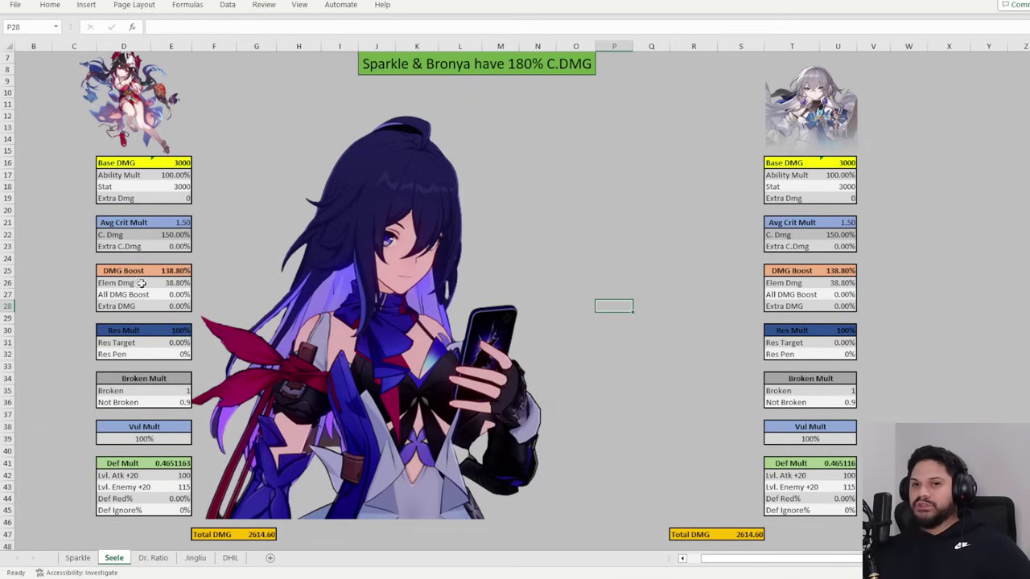
left_click(519, 281)
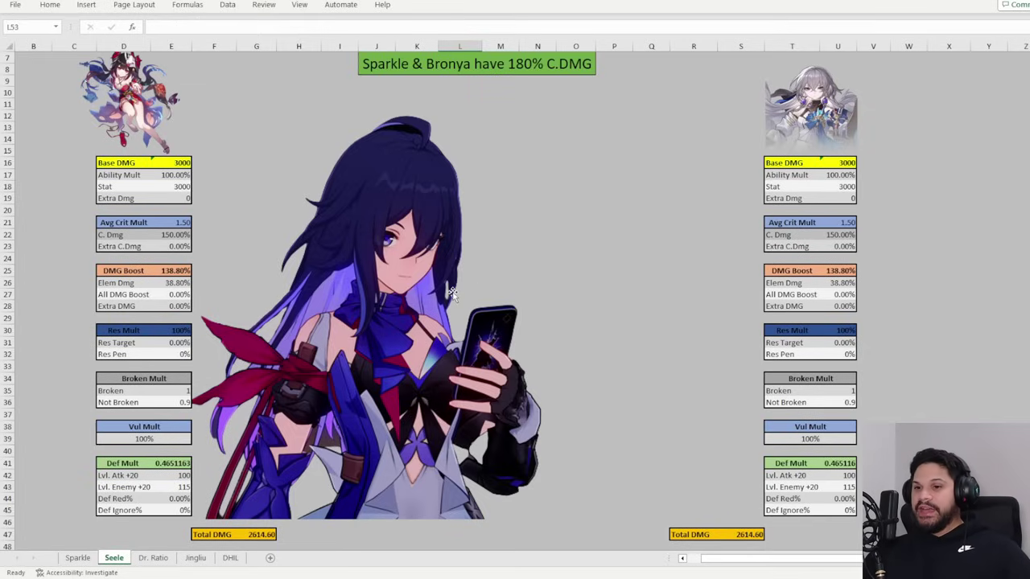
left_click(174, 354)
type("20")
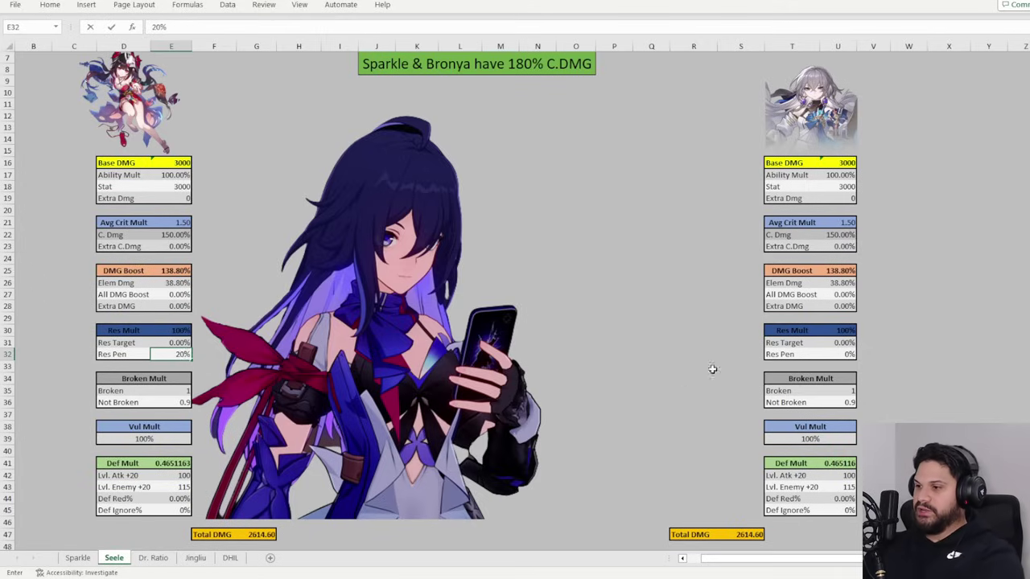
left_click(847, 356)
type("20")
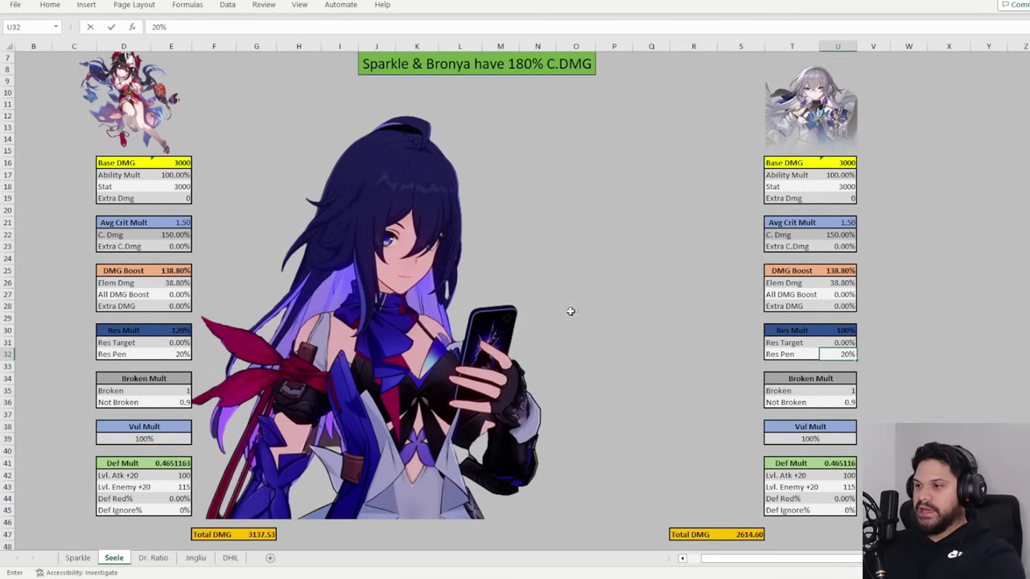
Set All DMG Boost to 40% in both the Sparkle and Bronya calculators on the Seele sheet
left_click(180, 294)
type("40")
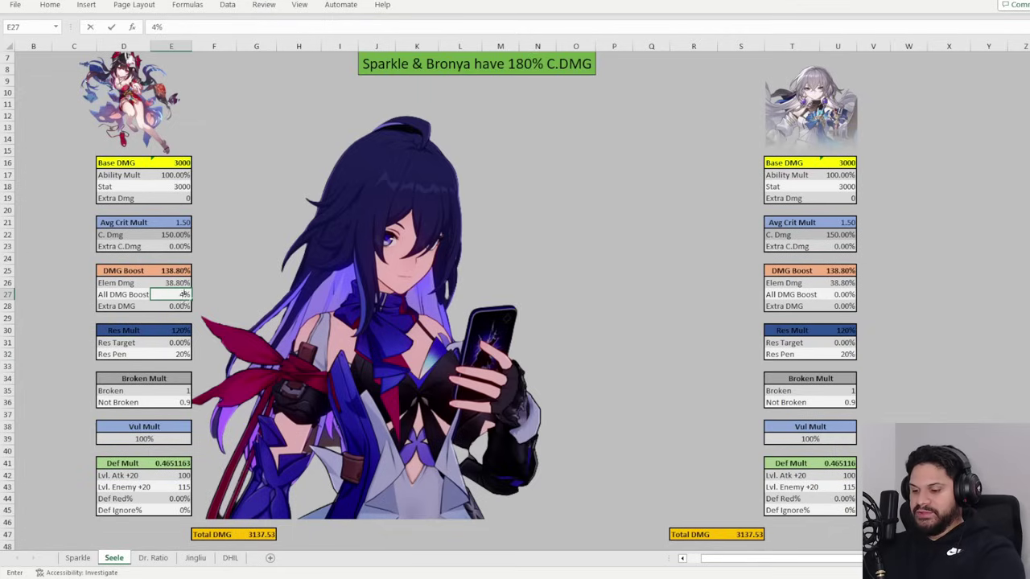
left_click(836, 294)
type("40")
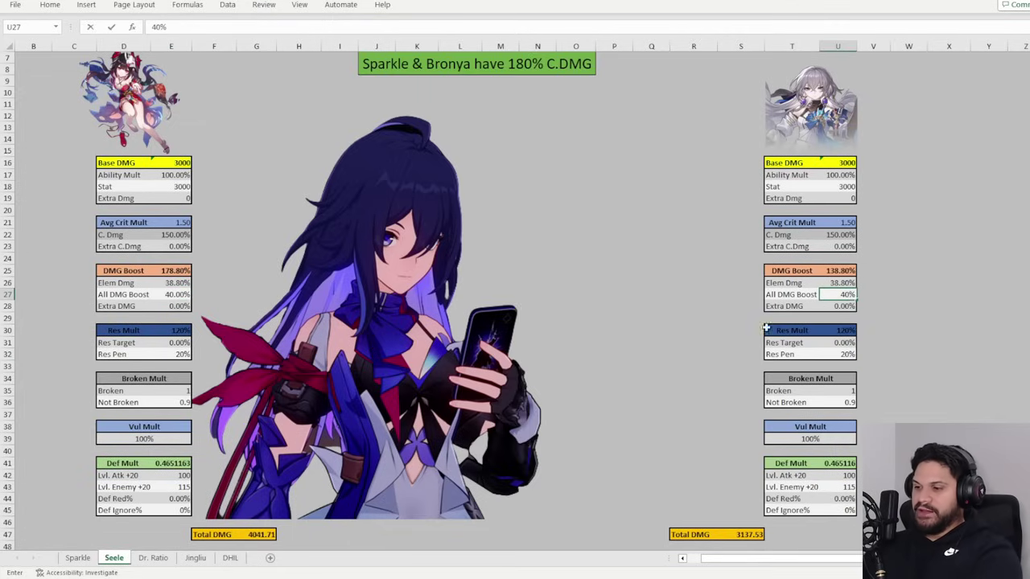
left_click(651, 354)
Record the baseline damage 4041.71 in cell K51, labelled Basic, between the two calculators' result tables
scroll(473, 519, "down", 3)
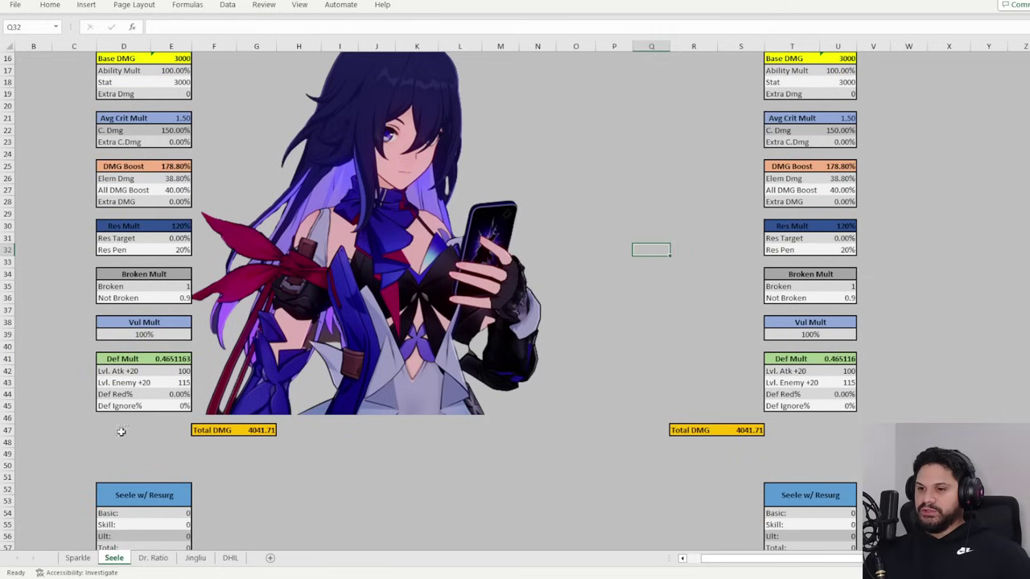
left_click(398, 476)
type("4041.71")
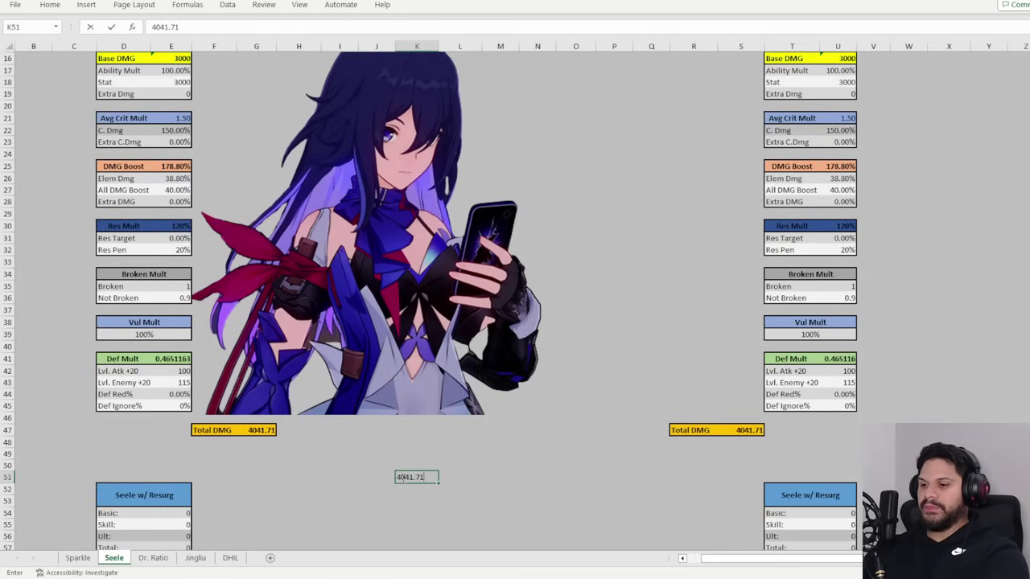
scroll(391, 482, "up", 1)
key("Return")
Set Ability Mult to 220% in both the Sparkle and Bronya calculators
scroll(378, 477, "up", 2)
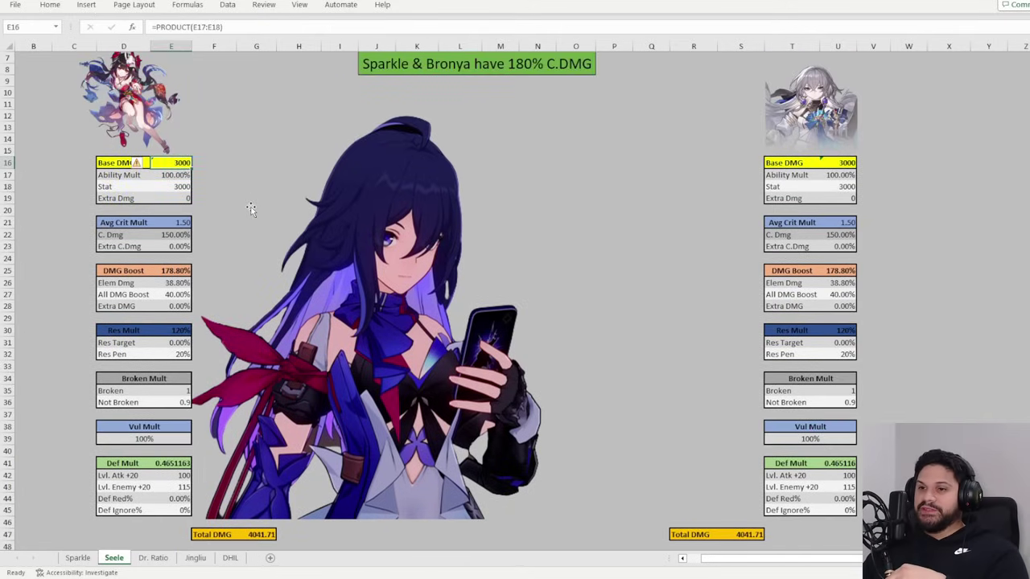
left_click(186, 176)
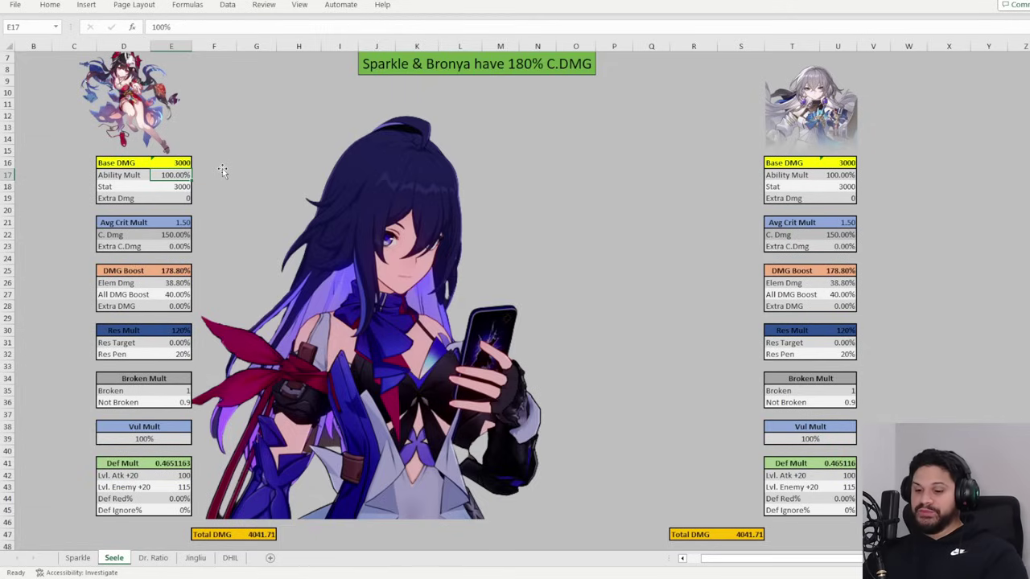
type("220%")
key("Return")
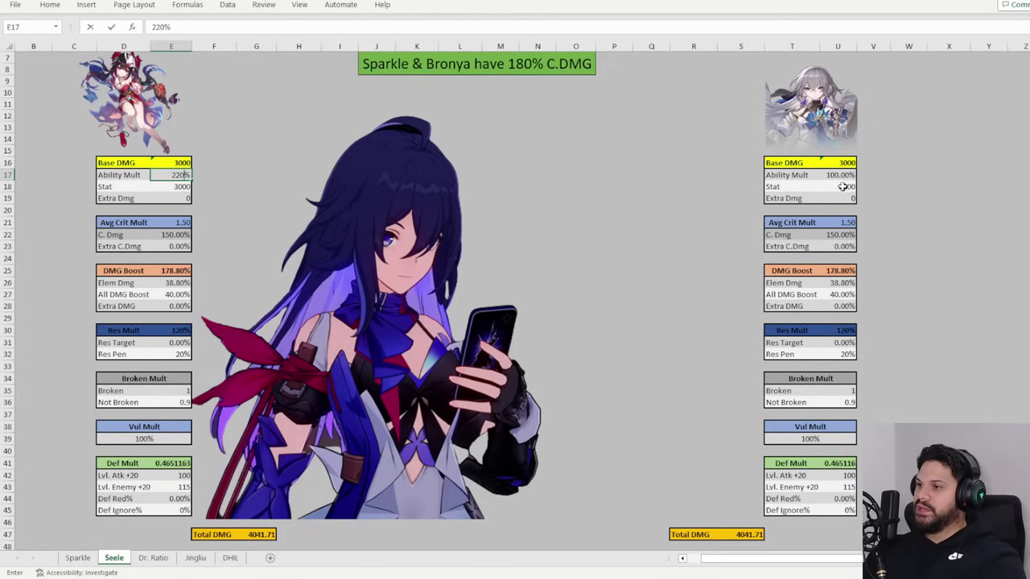
left_click(837, 175)
type("220%")
left_click(691, 246)
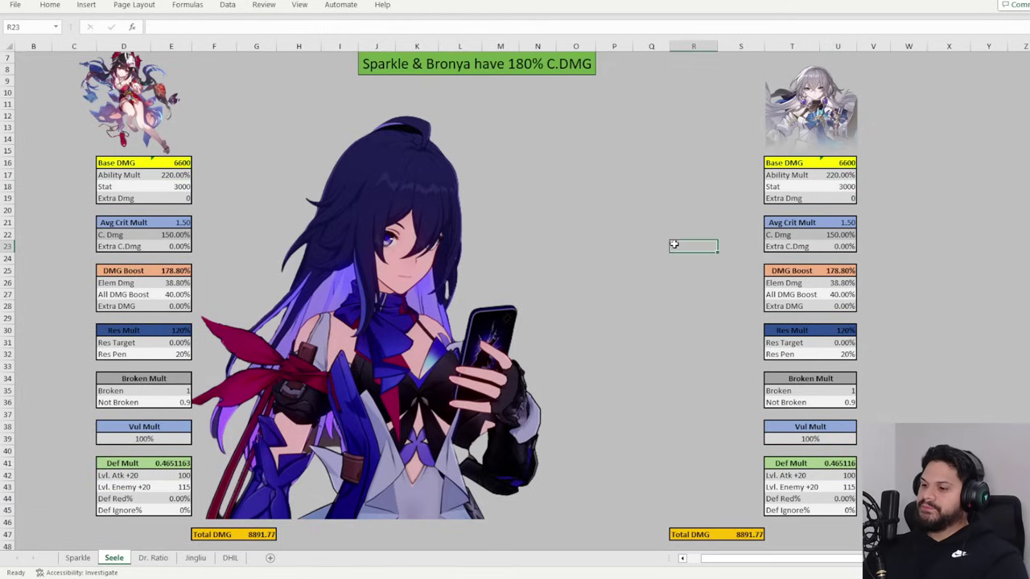
Copy the Bronya Total DMG as a plain value into the cell below the Basic damage and label it skill
scroll(713, 508, "down", 1)
left_click(754, 500)
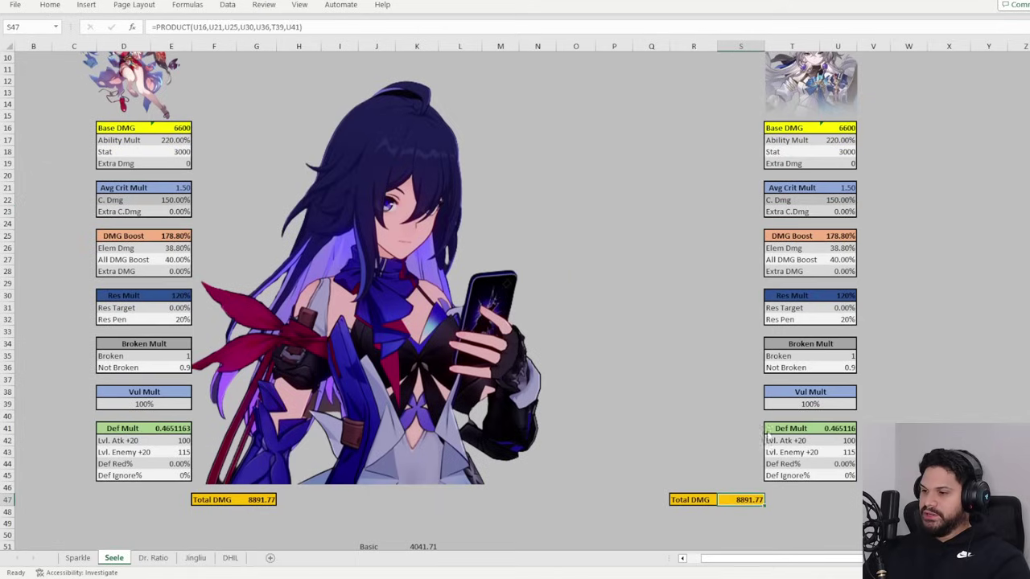
key("ctrl+c")
scroll(455, 407, "down", 3)
left_click(416, 455)
key("ctrl+shift+v")
left_click(377, 452)
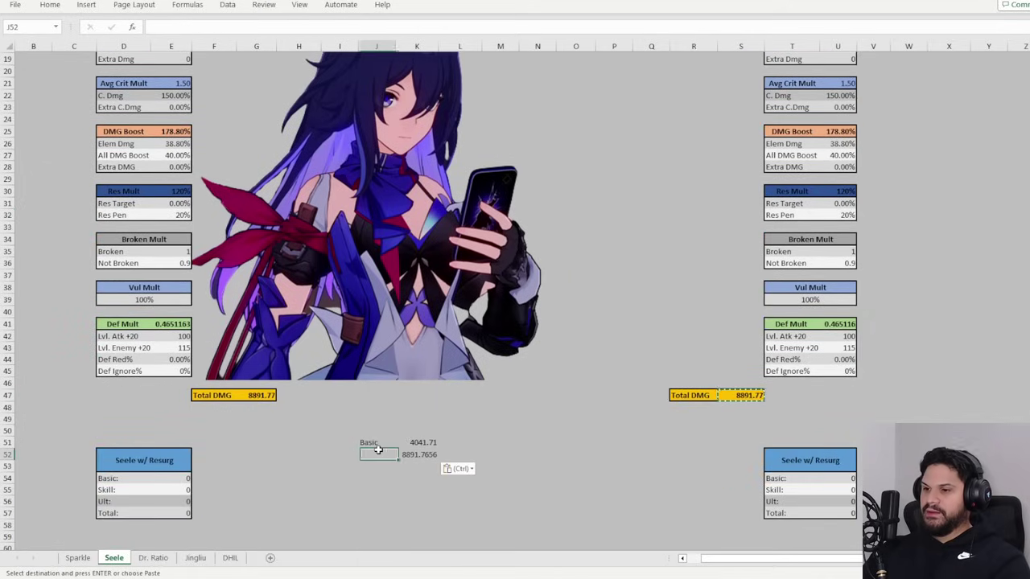
type("skill")
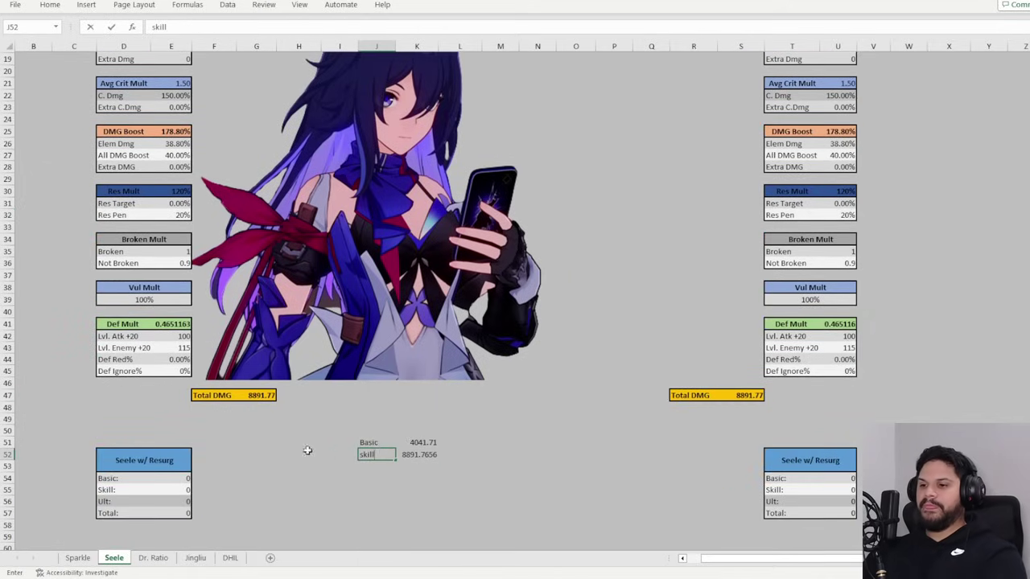
Set Ability Mult to 425% in both the Sparkle and Bronya calculators
scroll(301, 448, "up", 6)
left_click(173, 244)
type("425")
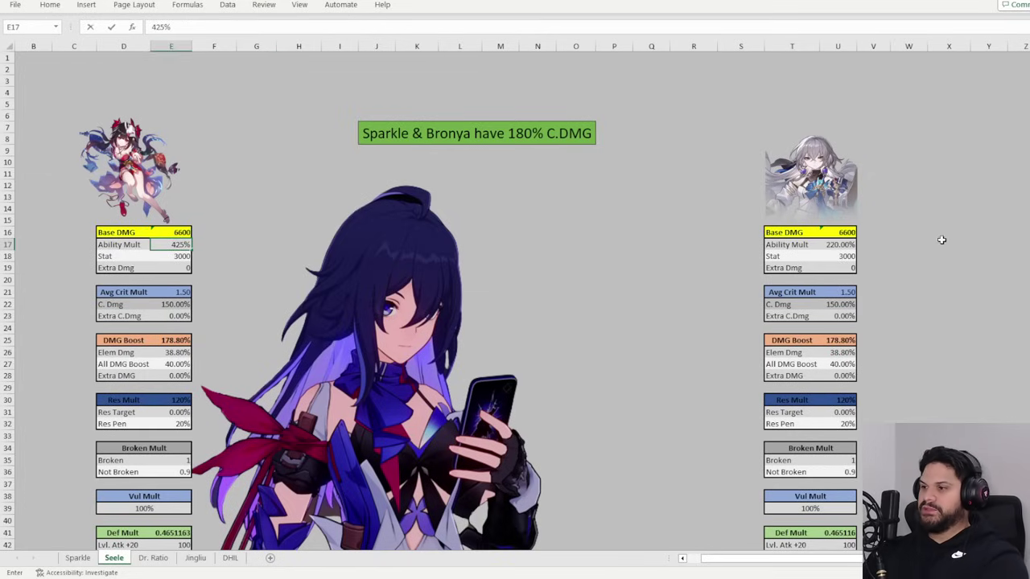
left_click(847, 245)
type("425")
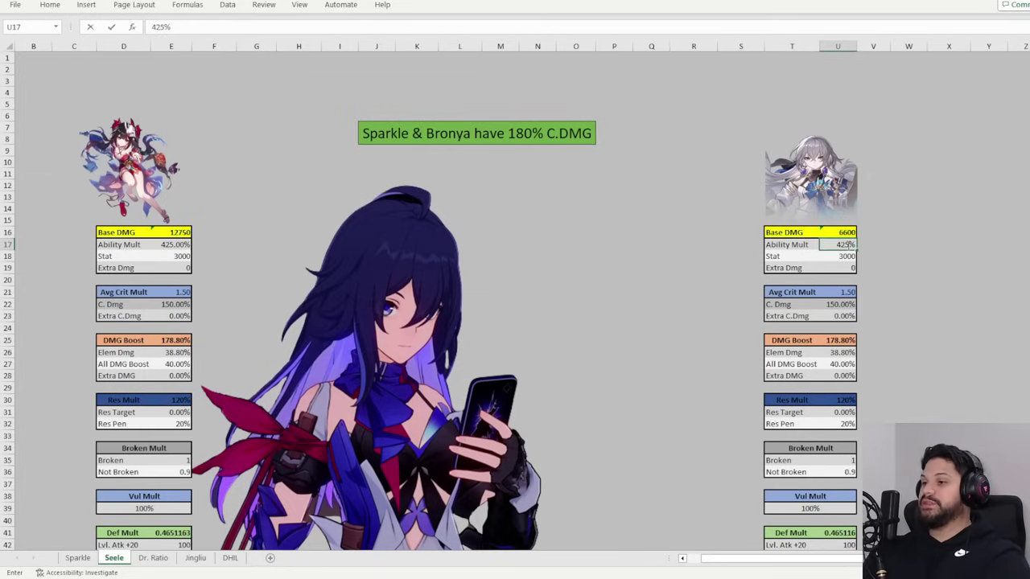
type("5")
left_click(658, 256)
Record the Bronya Total DMG as ult below the skill value, and add the sum of the three values labelled total
scroll(563, 298, "down", 4)
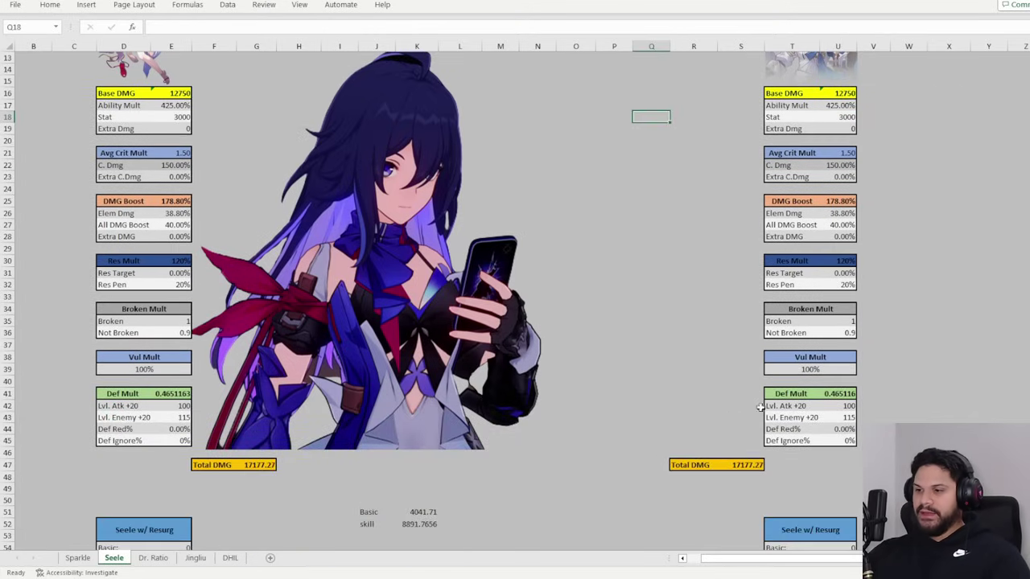
left_click(739, 468)
key("ctrl+c")
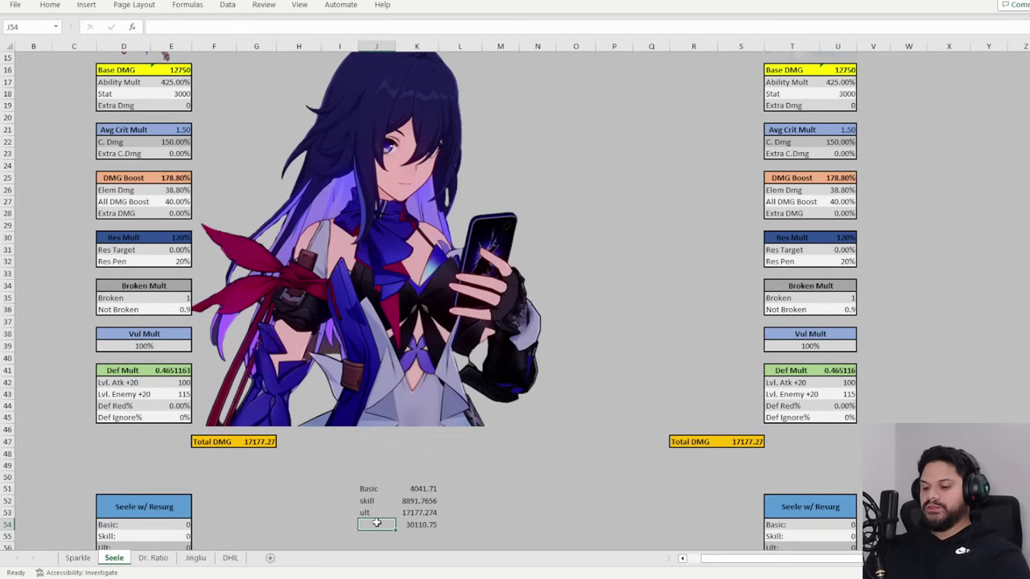
type("total")
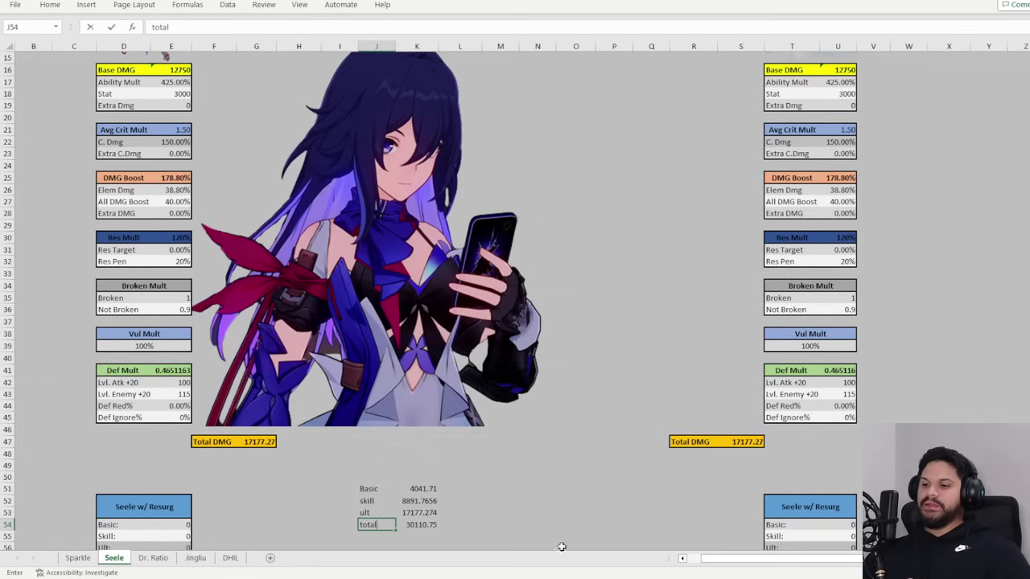
left_click(547, 516)
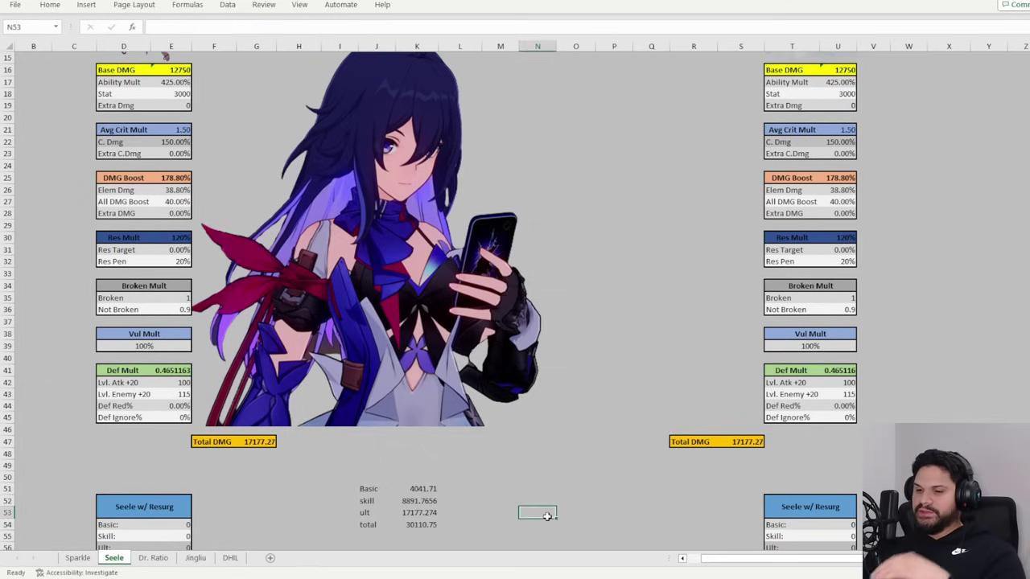
Examine the baseline basic, skill, ult and total damage and compare the settings in the Sparkle and Bronya calculators
scroll(386, 528, "down", 2)
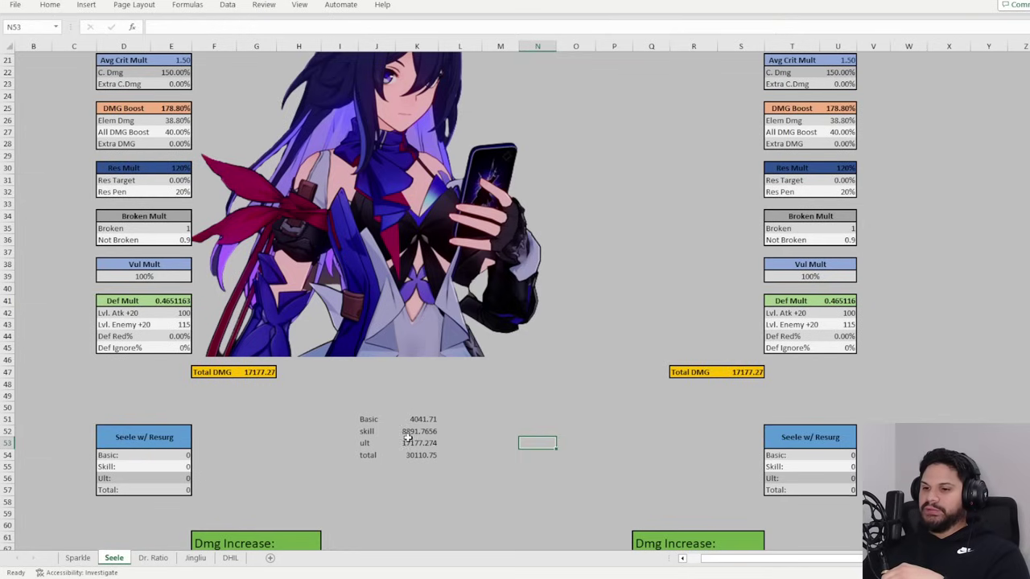
scroll(417, 437, "up", 1)
scroll(482, 438, "up", 1)
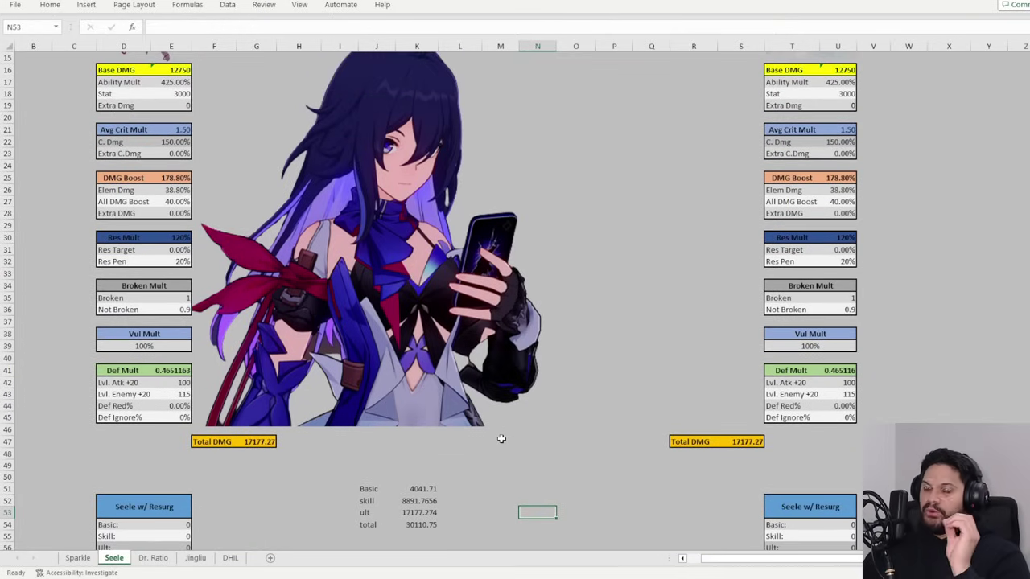
scroll(504, 433, "up", 2)
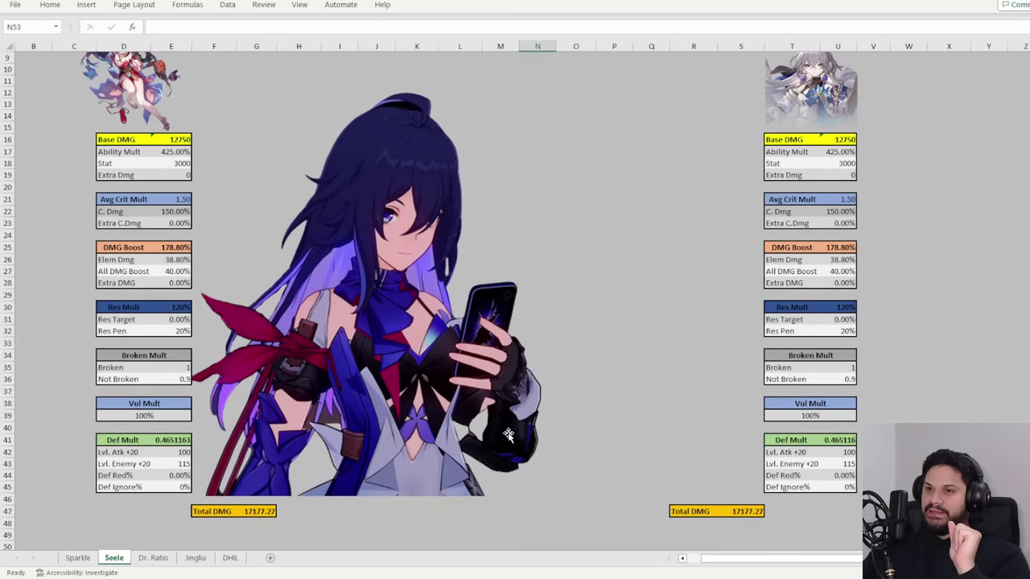
scroll(167, 167, "up", 1)
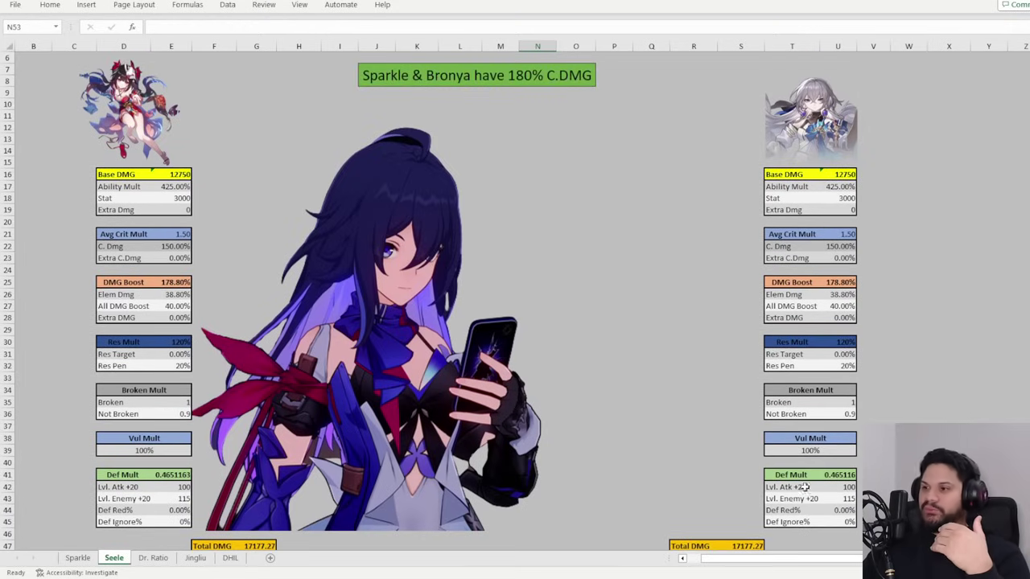
left_click(576, 234)
scroll(495, 521, "down", 1)
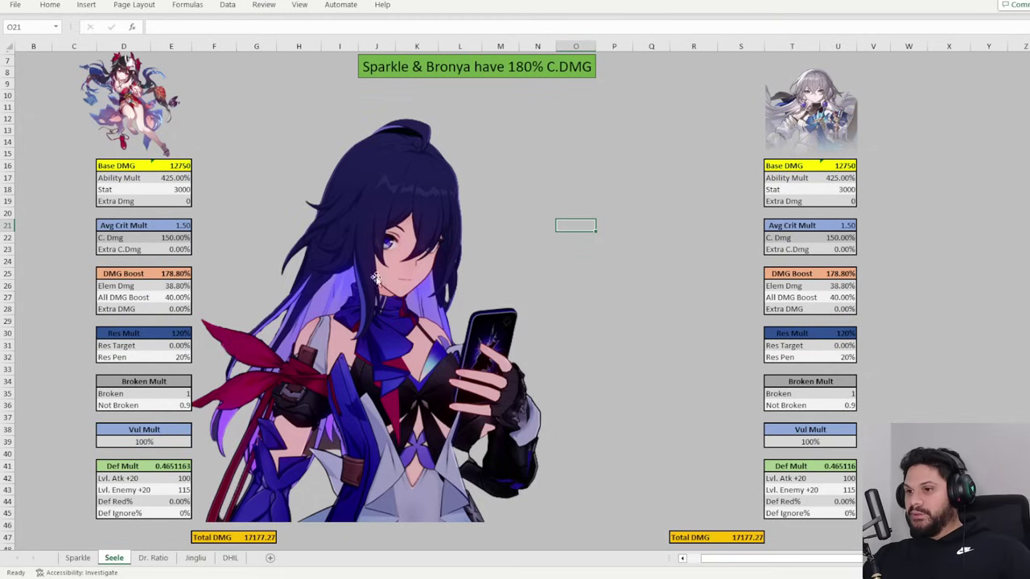
left_click(373, 221)
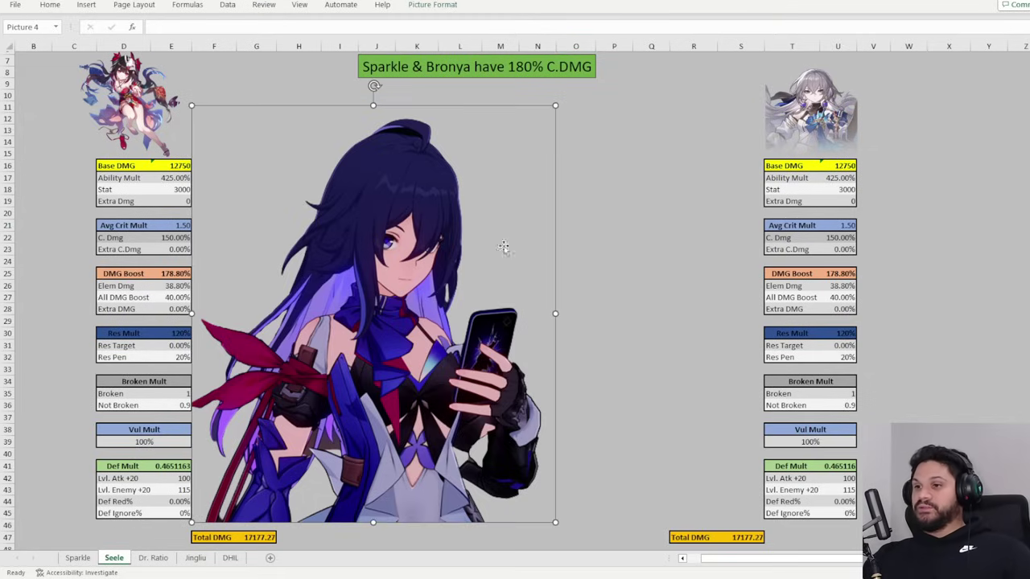
left_click(614, 199)
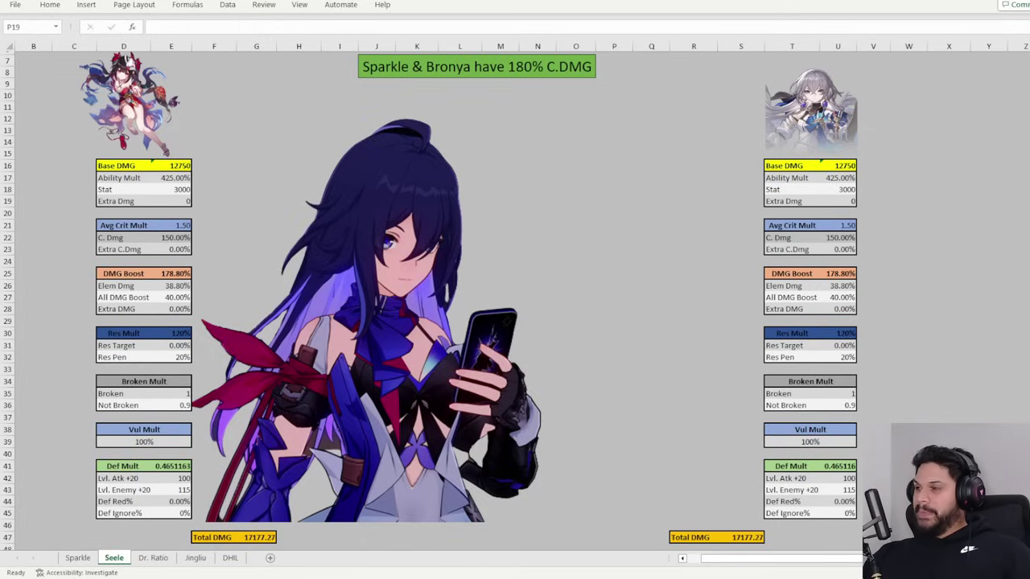
Set Stat to 3350 in the Sparkle calculator and 3643 in the Bronya calculator
key("ctrl+z")
left_click(653, 166)
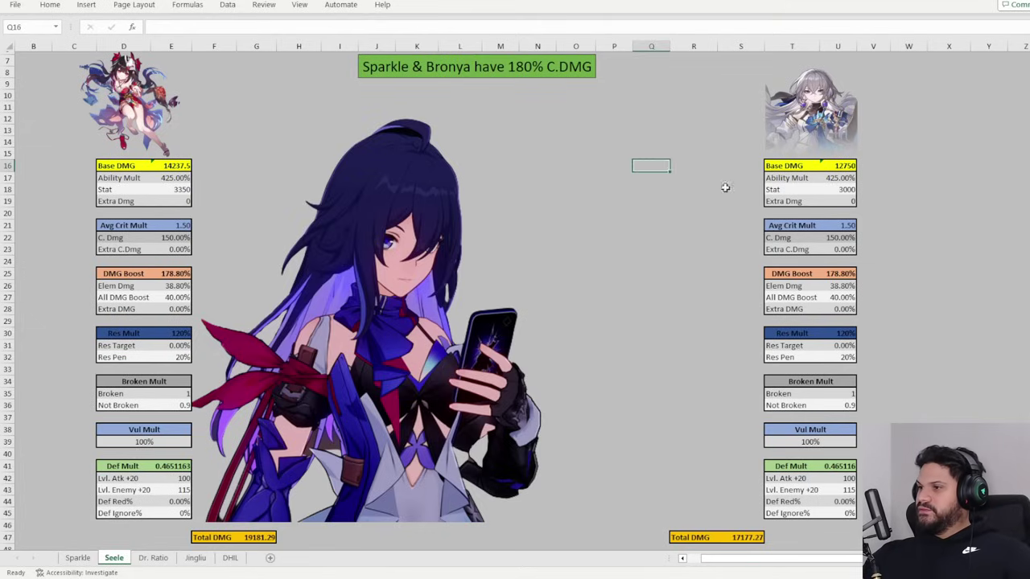
left_click(841, 189)
type("3643")
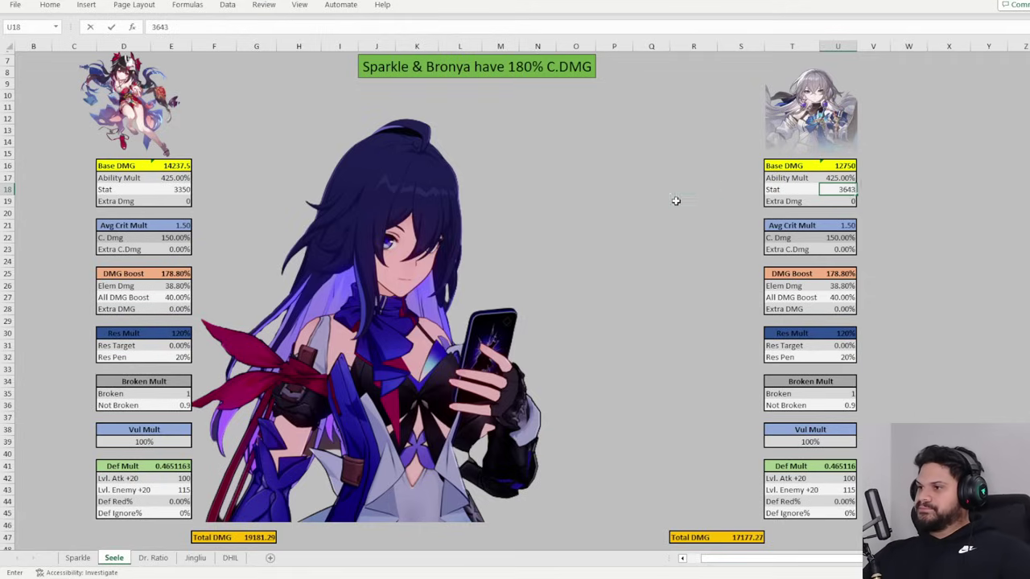
left_click(674, 201)
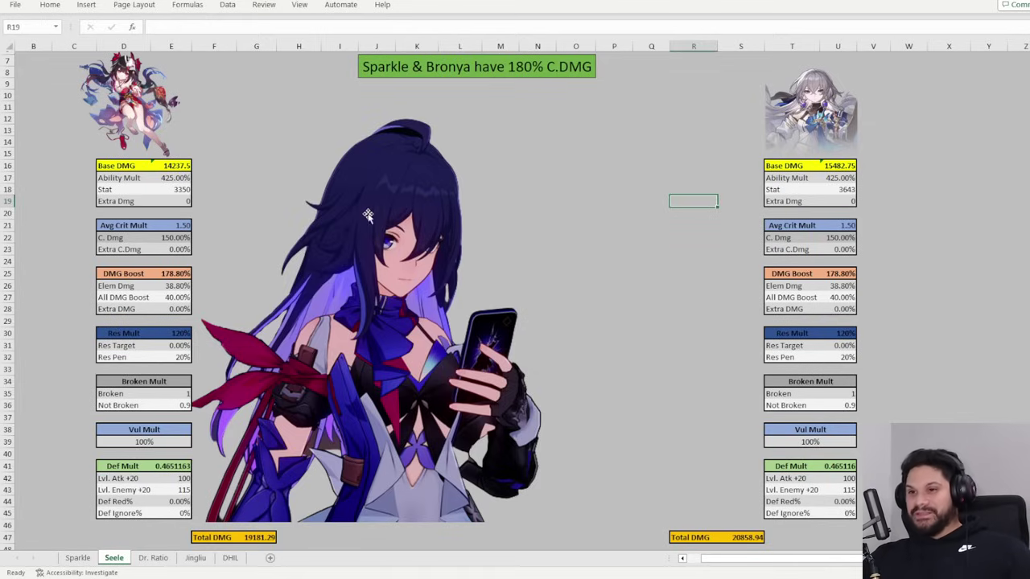
Set Extra C.Dmg to 88.2% in the Sparkle calculator and 48% in the Bronya calculator
left_click(125, 225)
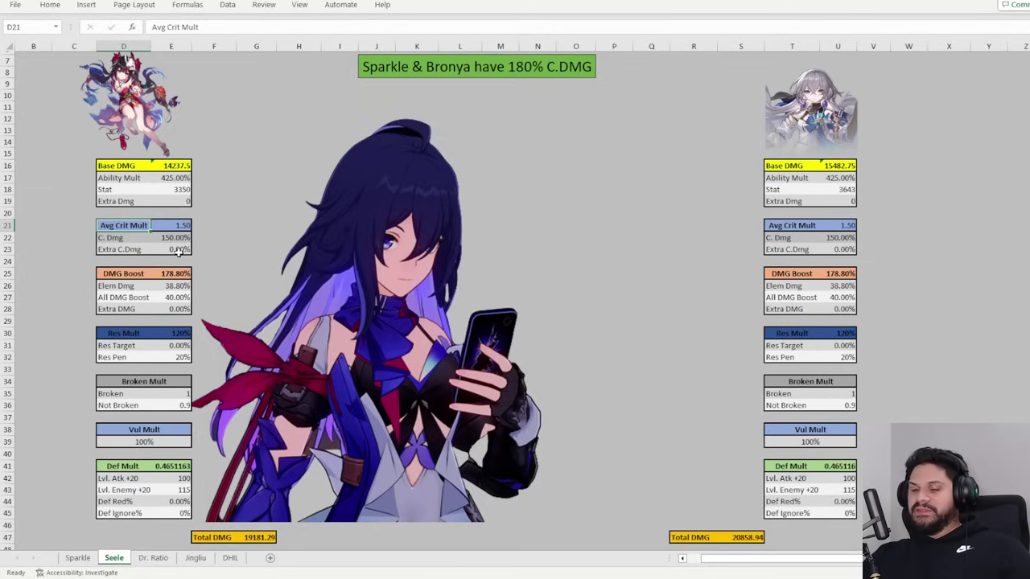
left_click(178, 251)
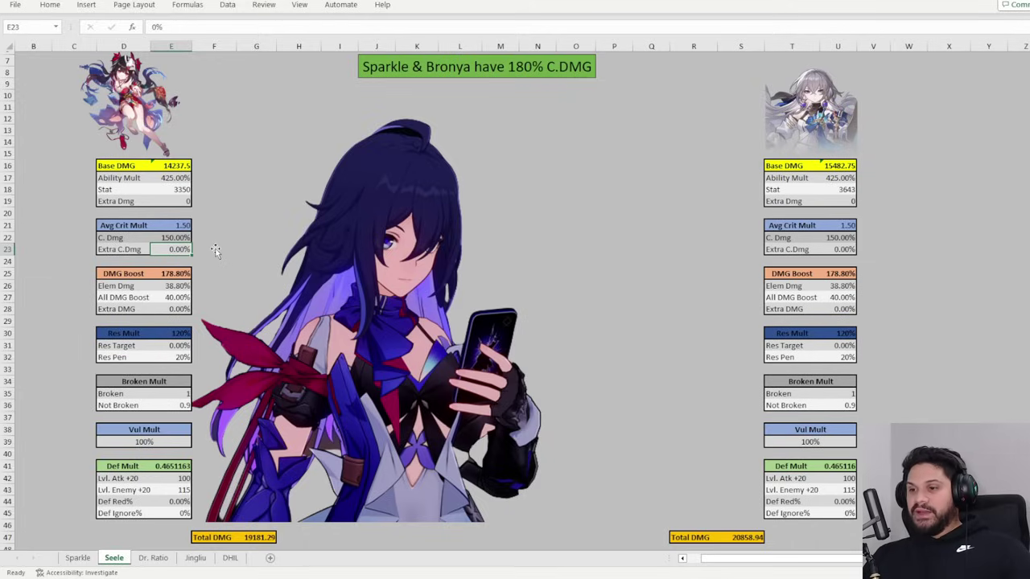
type("88")
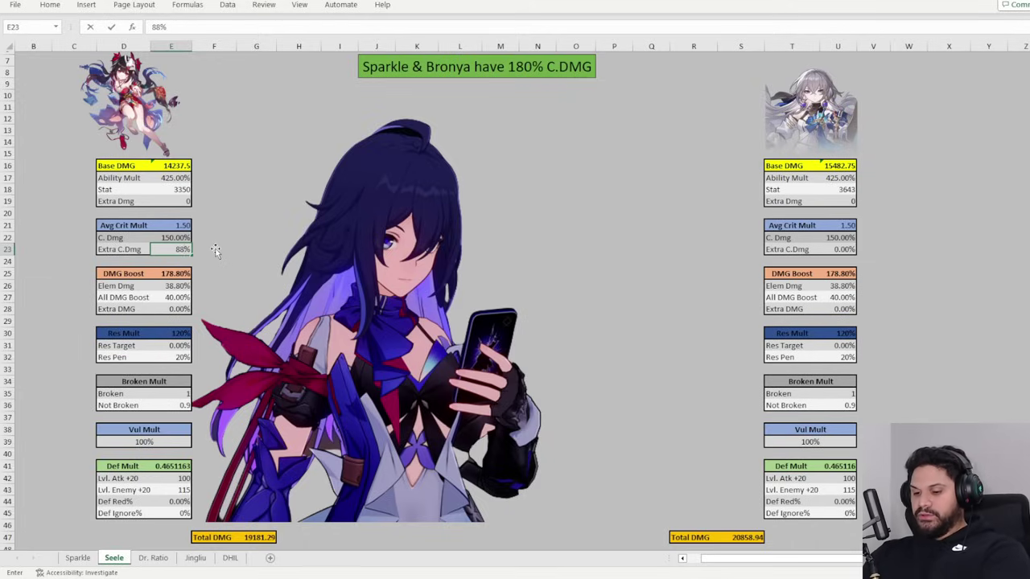
type(".2")
left_click(756, 229)
left_click(846, 250)
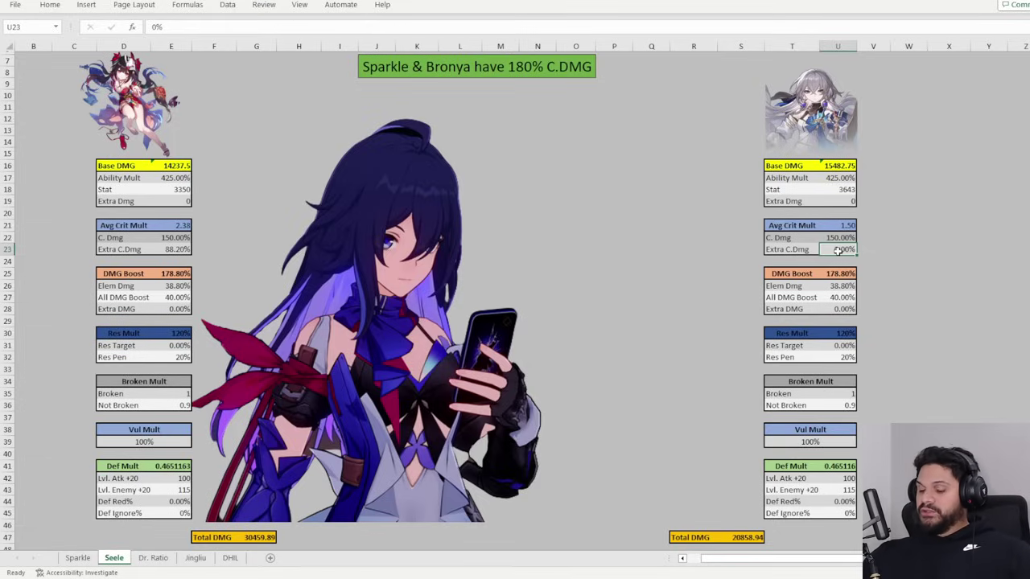
type("48")
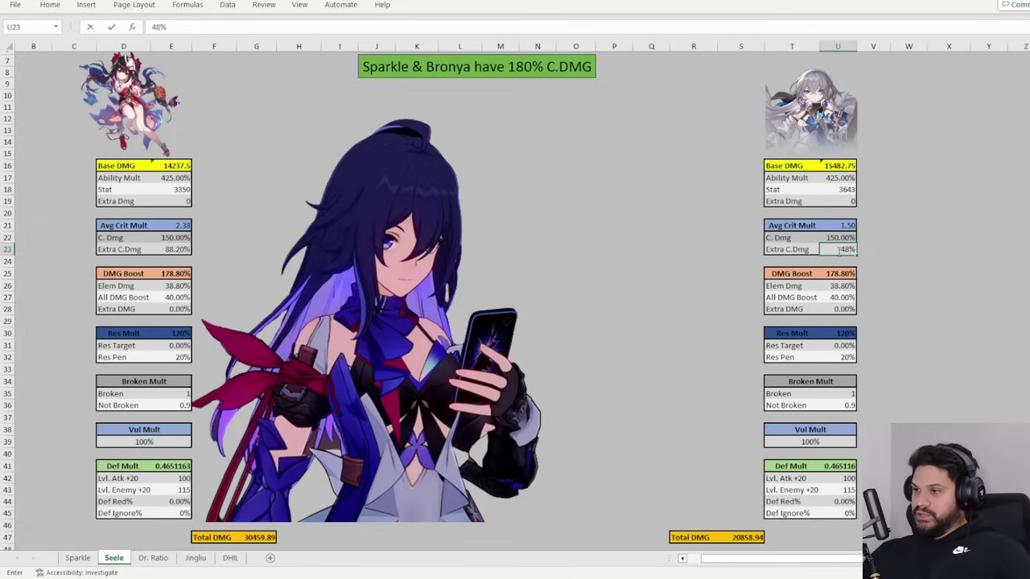
Set Extra DMG to 48% in the Sparkle calculator and 76% in the Bronya calculator
left_click(153, 276)
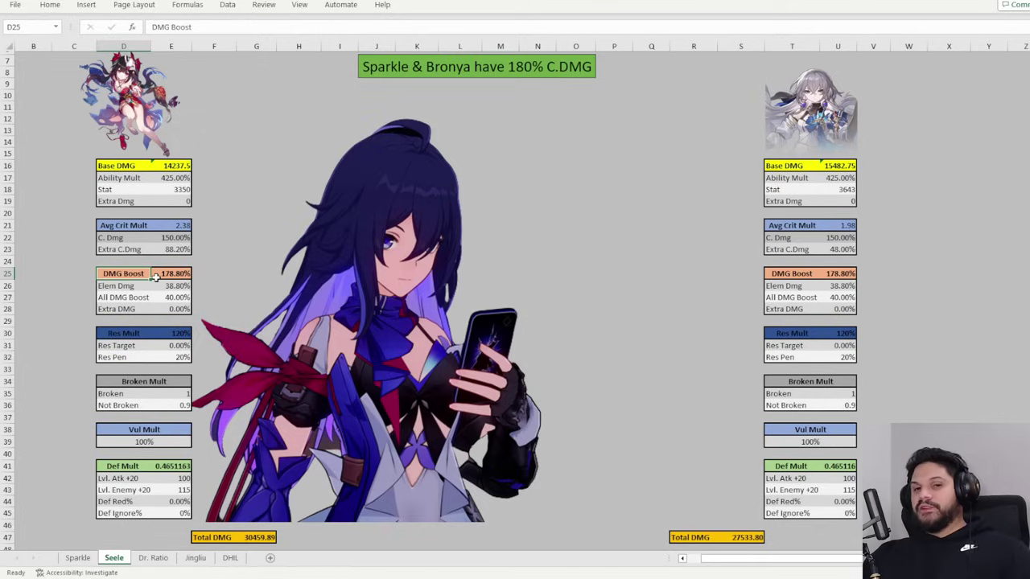
left_click(175, 309)
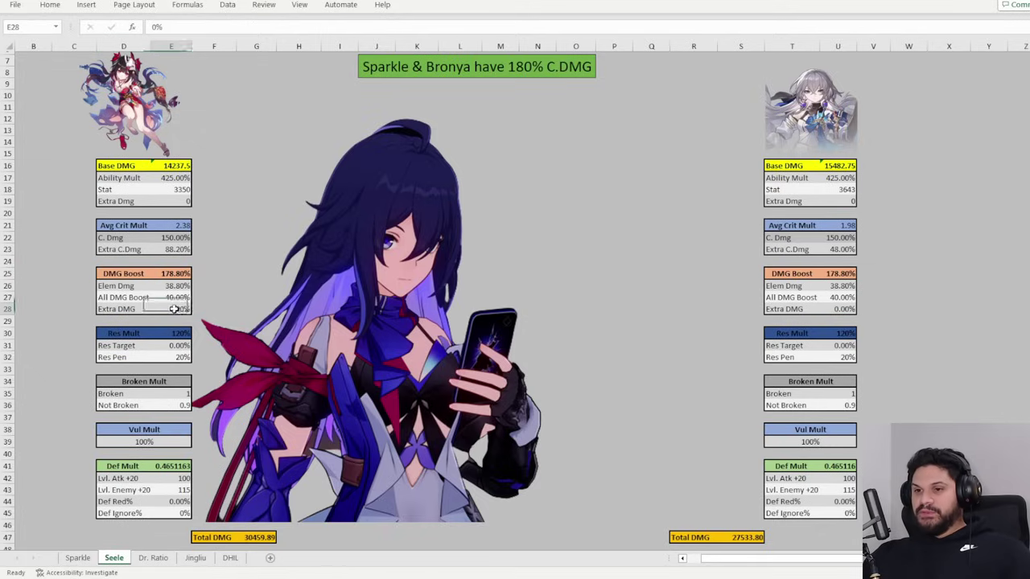
type("4")
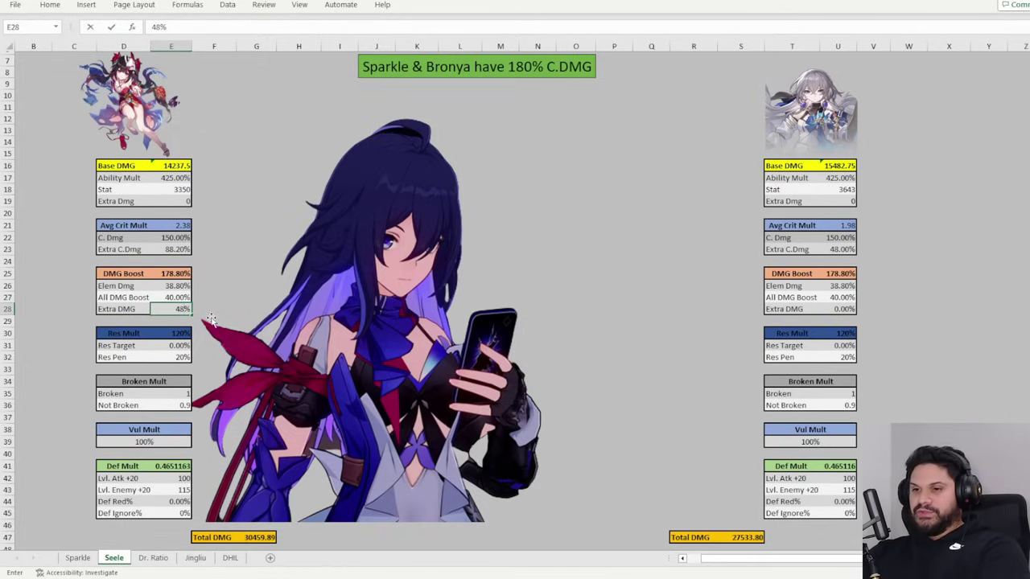
type("8")
left_click(837, 309)
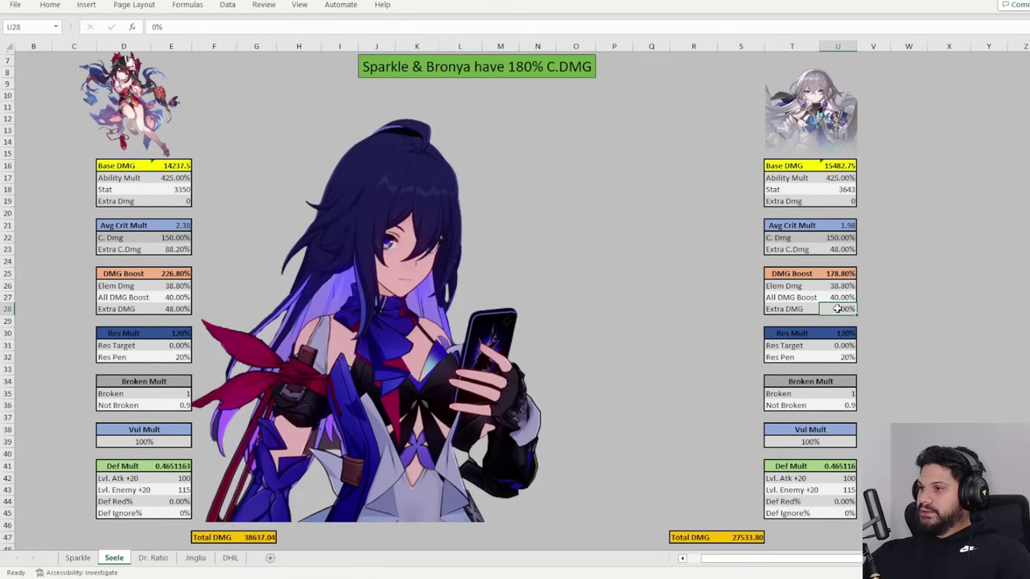
type("76")
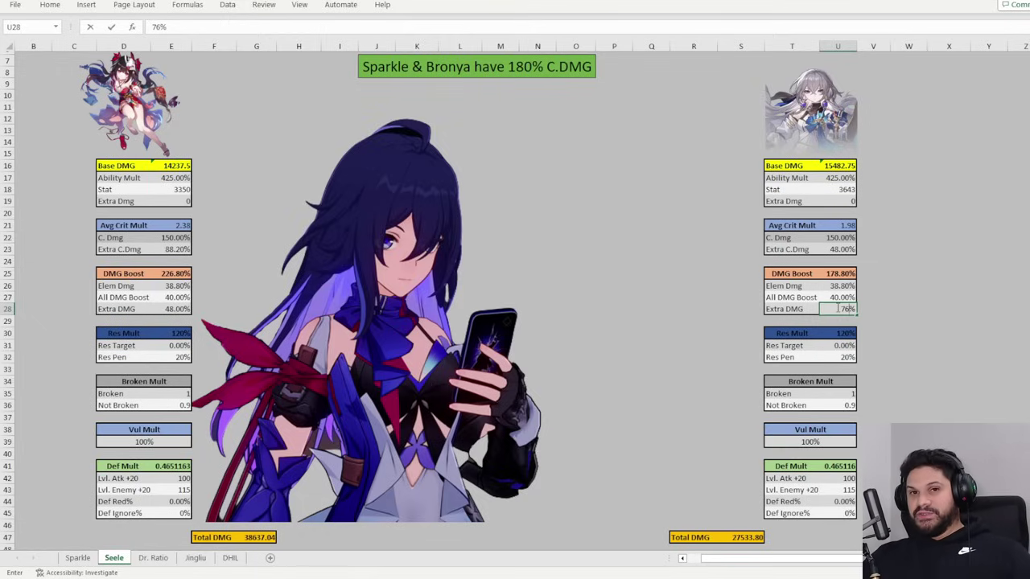
left_click(650, 294)
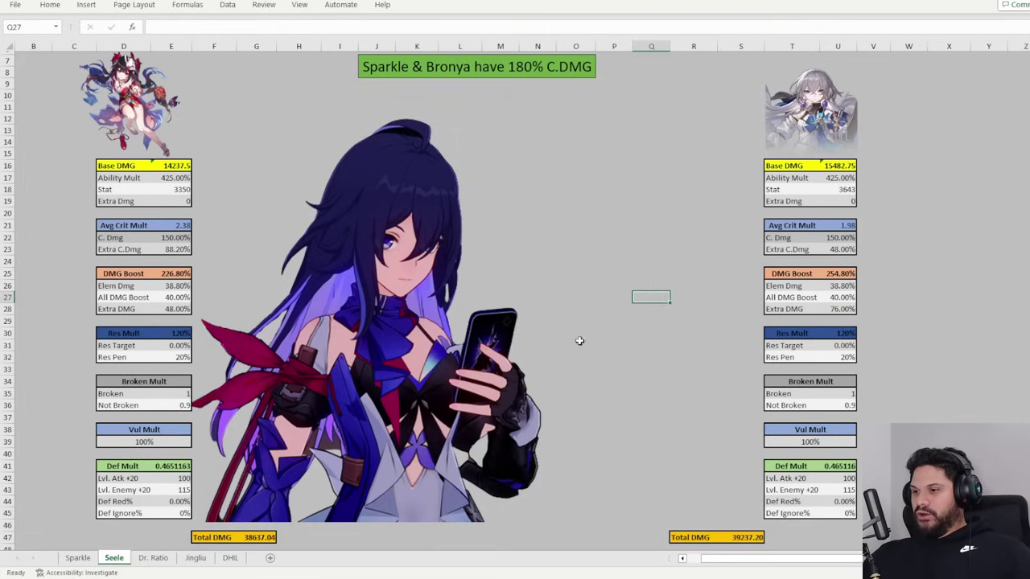
Record each calculator's Total DMG as a plain value in the Ult row of its Seele w/ Resurg table
scroll(582, 339, "down", 2)
scroll(583, 339, "up", 2)
left_click(576, 223)
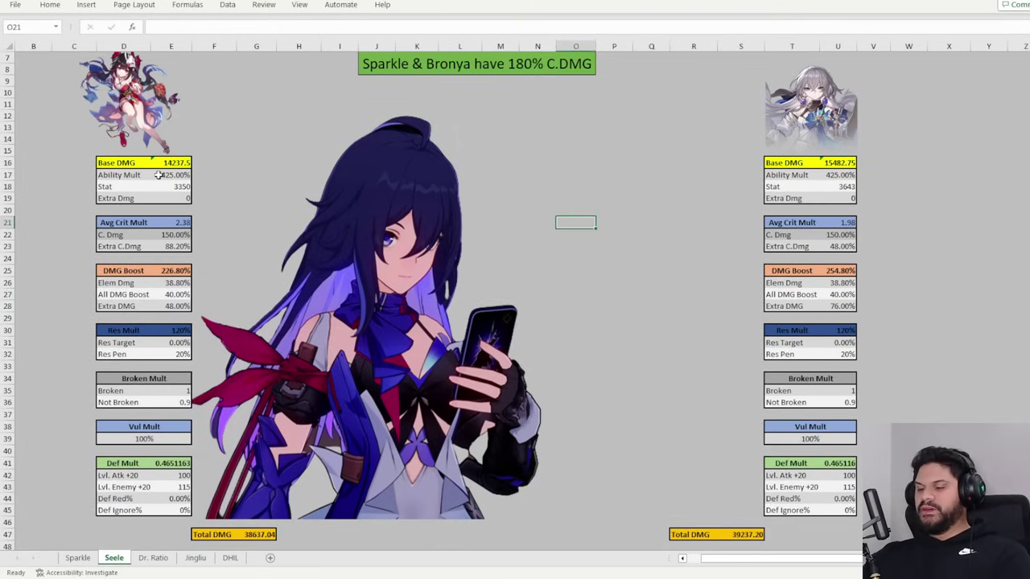
scroll(259, 430, "down", 3)
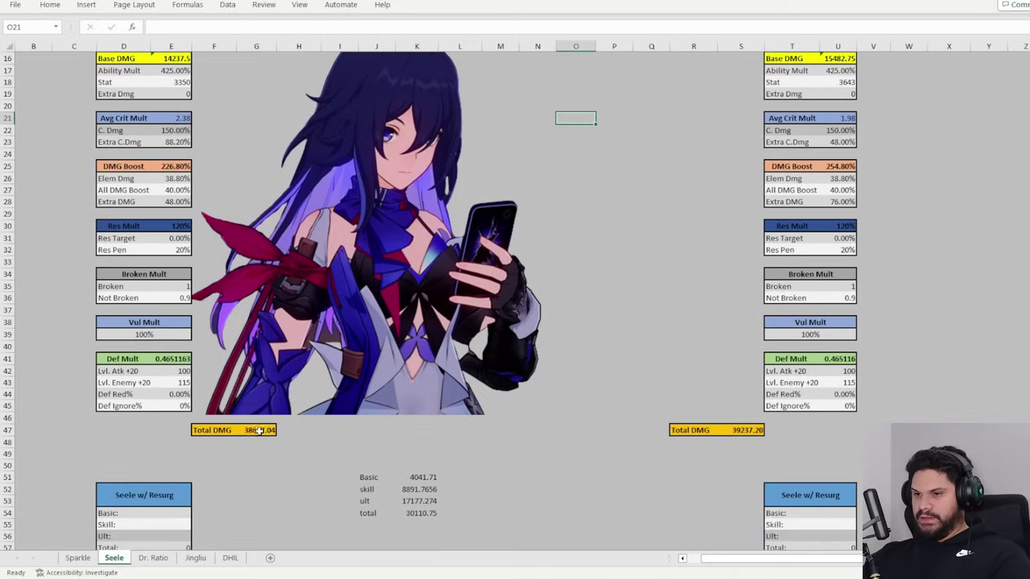
left_click(259, 430)
key("ctrl+c")
left_click(175, 539)
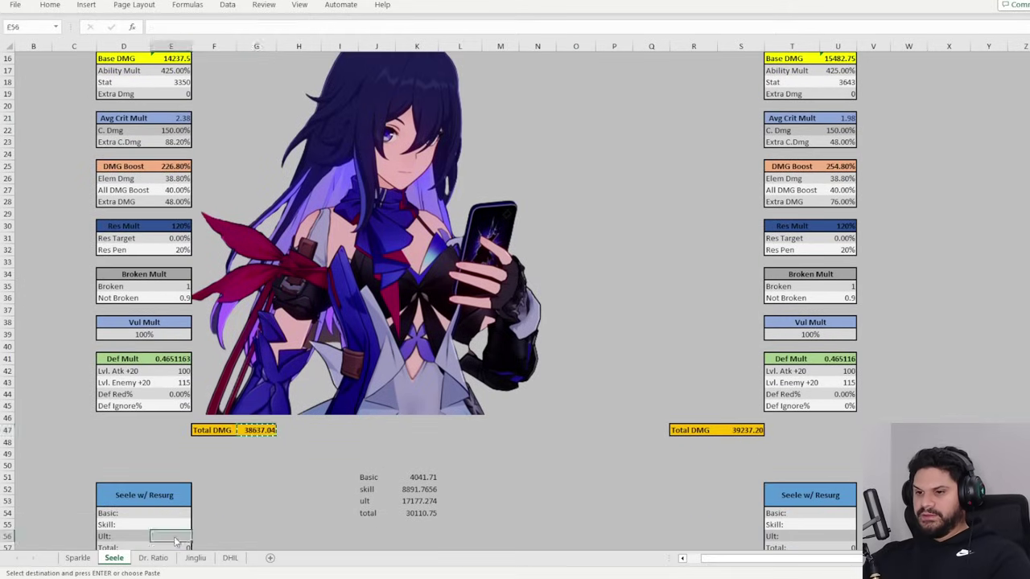
key("ctrl+shift+v")
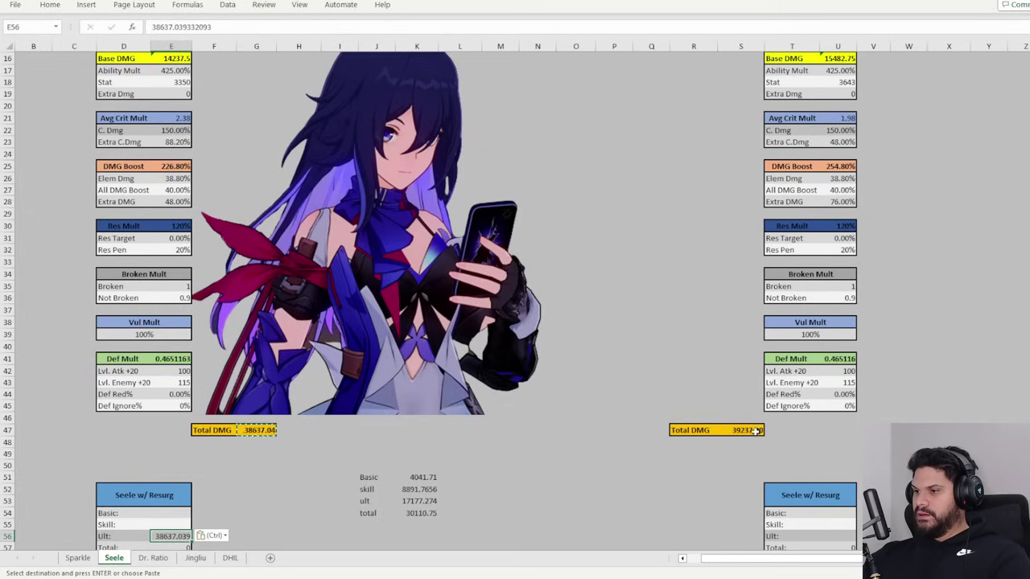
left_click(754, 431)
key("ctrl+c")
left_click(840, 536)
key("ctrl+shift+v")
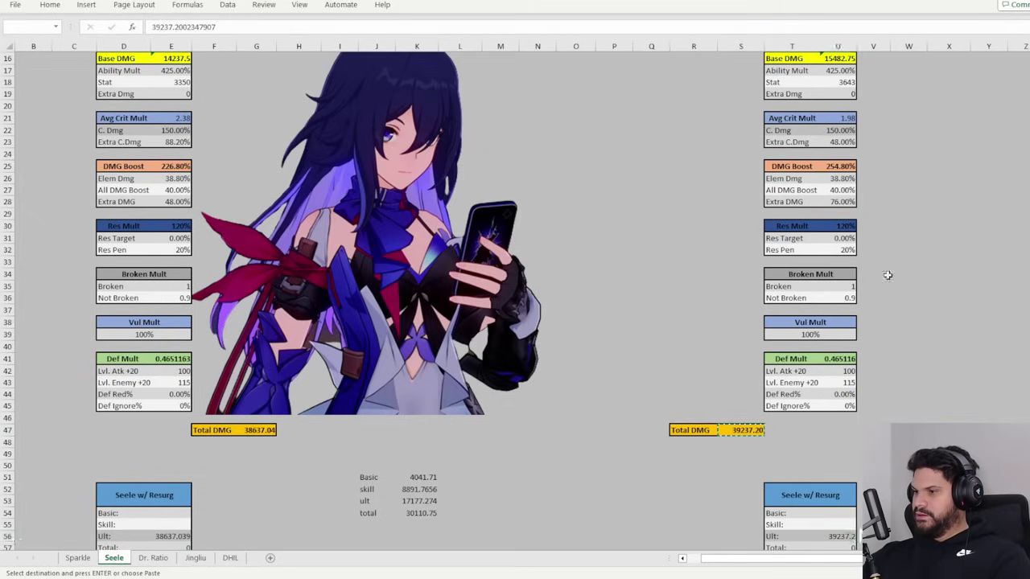
Set Ability Mult to 220% in both the Sparkle and Bronya calculators
scroll(177, 223, "up", 4)
left_click(176, 208)
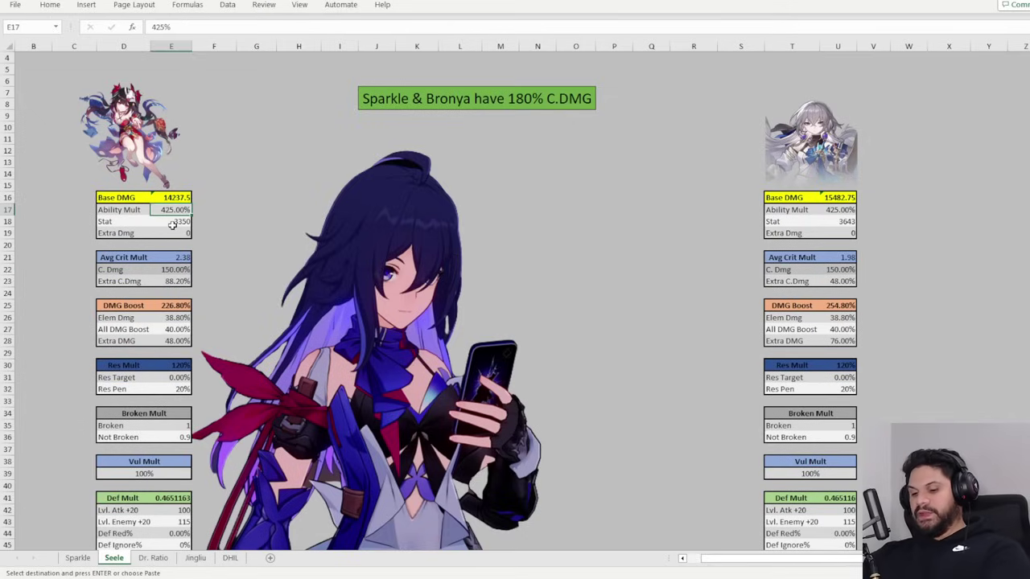
type("220")
key("Return")
left_click(292, 190)
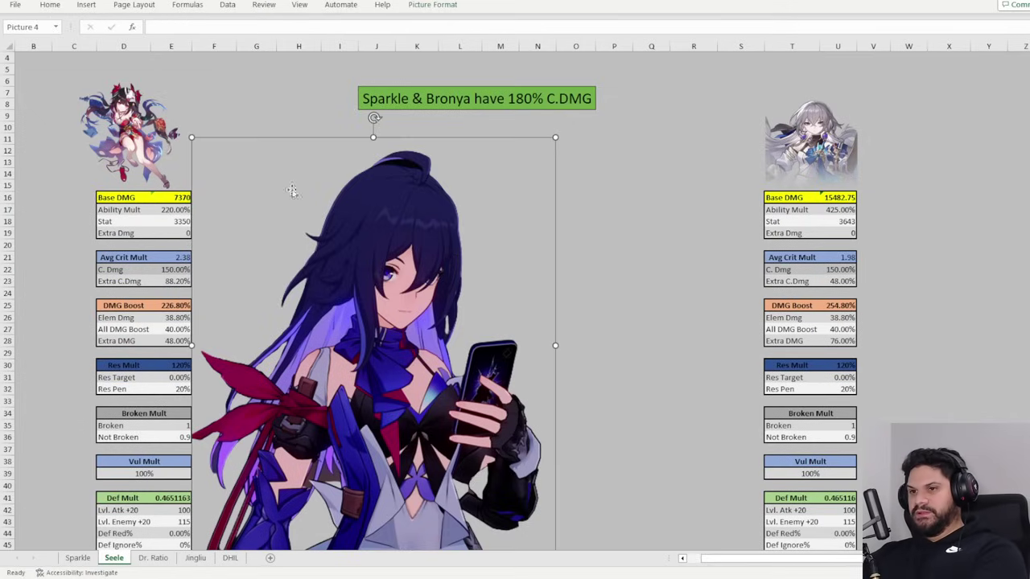
left_click(829, 213)
type("220")
key("Return")
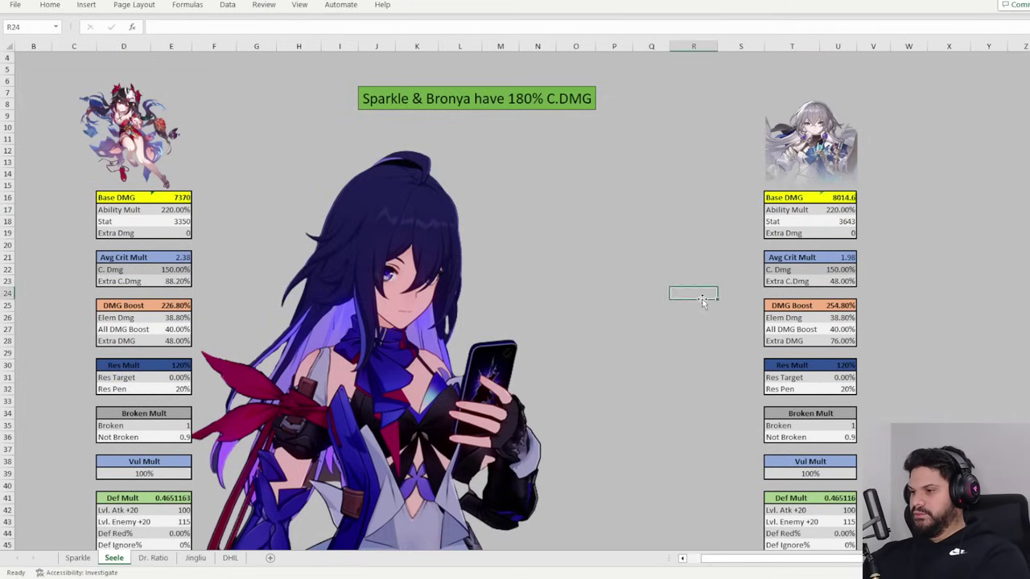
left_click(700, 294)
Record each calculator's Total DMG as a plain value in the Skill row of its Seele w/ Resurg table
scroll(701, 301, "down", 1)
scroll(702, 301, "down", 2)
left_click(256, 499)
key("ctrl+c")
scroll(177, 395, "down", 3)
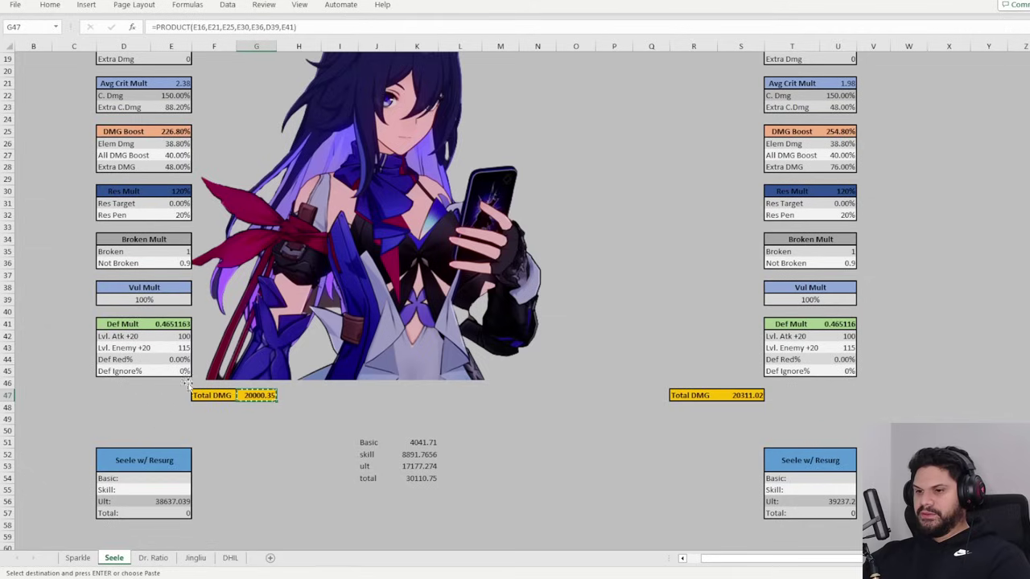
left_click(179, 490)
key("ctrl+shift+v")
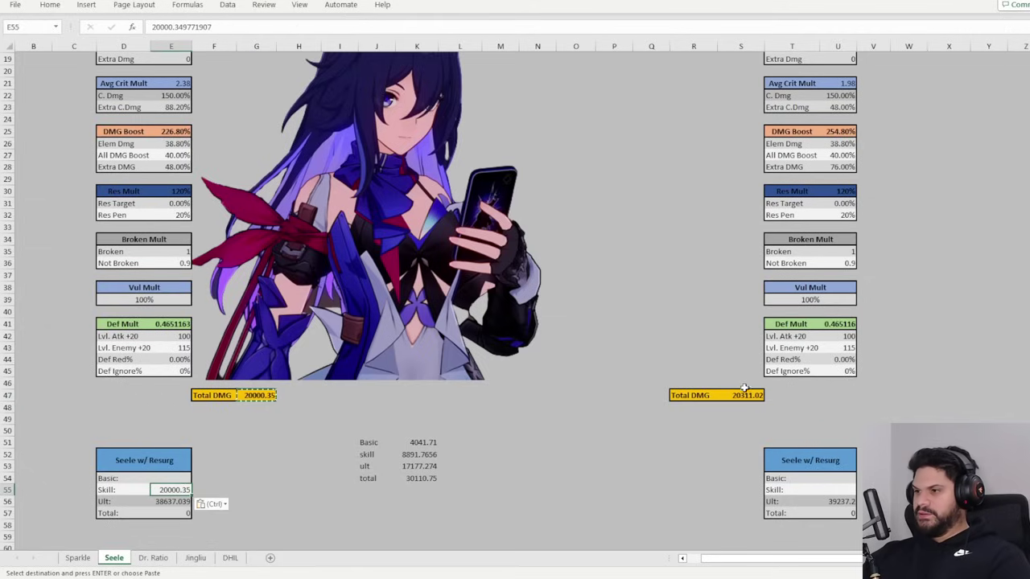
left_click(744, 392)
key("ctrl+c")
left_click(837, 490)
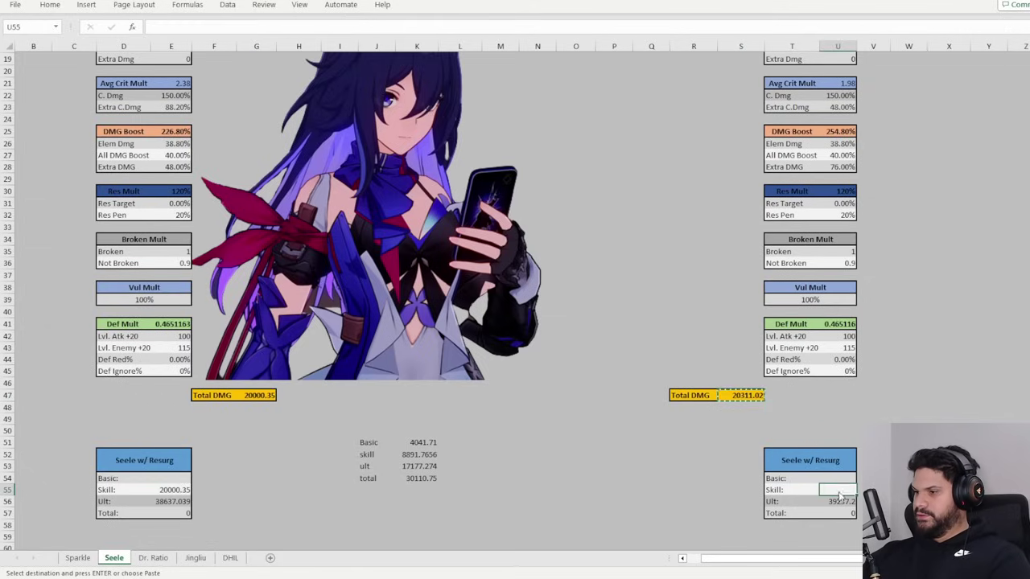
key("ctrl+shift+v")
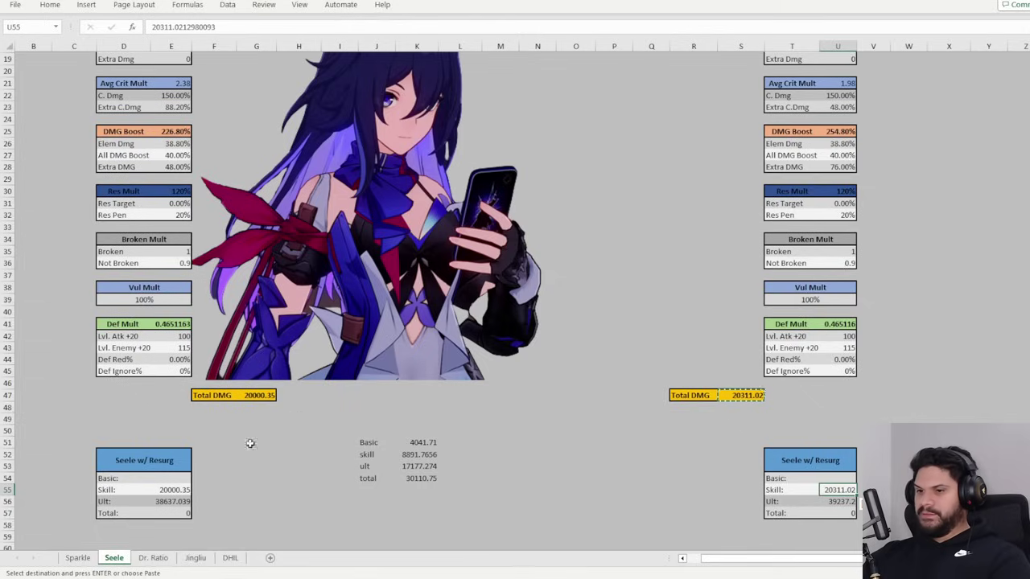
Set Ability Mult to 100% in both the Sparkle and Bronya calculators
left_click(181, 513)
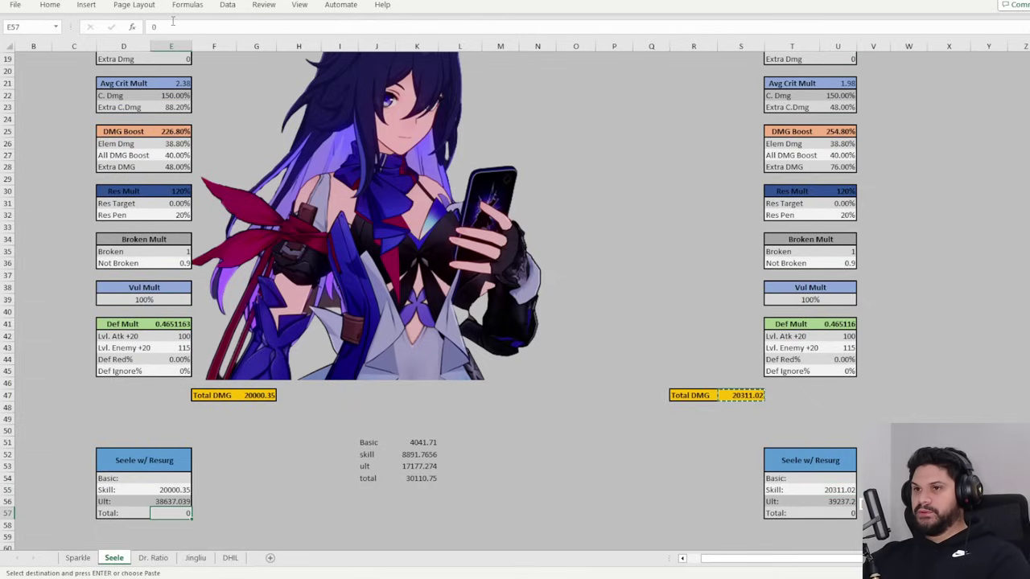
scroll(77, 193, "up", 4)
left_click(178, 176)
type("100")
left_click(841, 175)
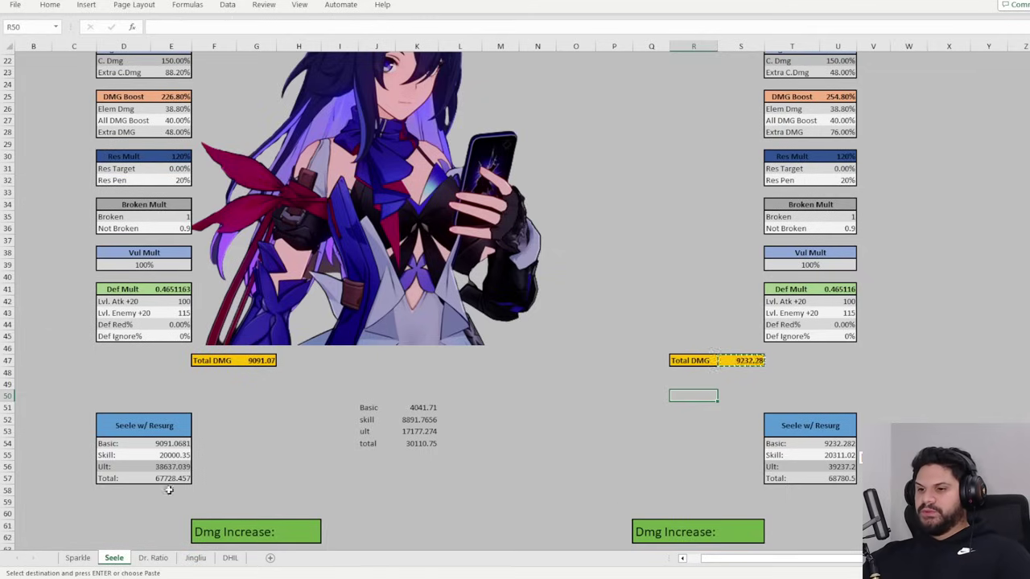
Calculate Dmg Increase over the baseline total with =(E57-K54)/K54 for Sparkle and =(U57-K54)/K54 for Bronya
left_click(169, 479)
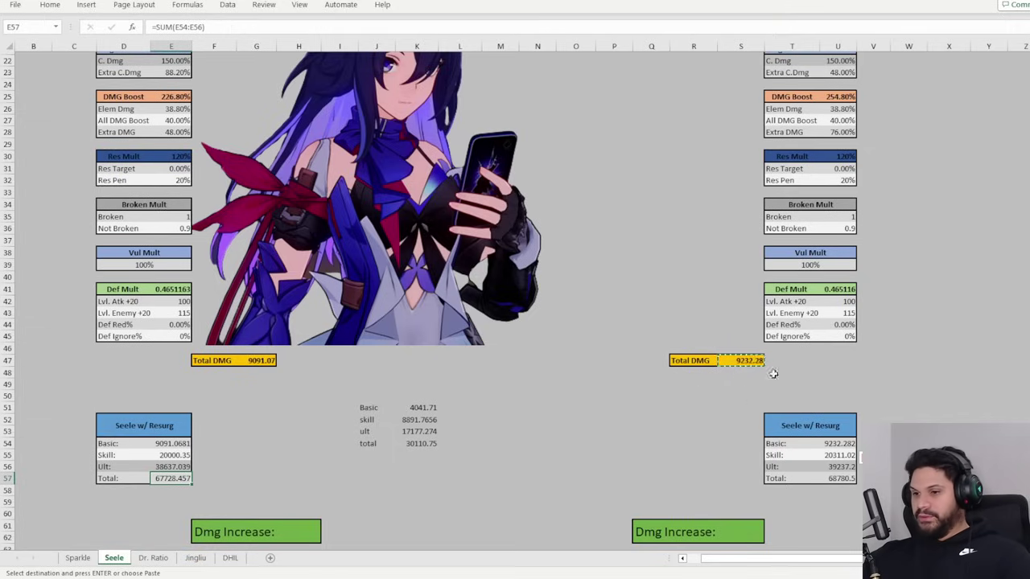
scroll(305, 402, "down", 1)
left_click(297, 497)
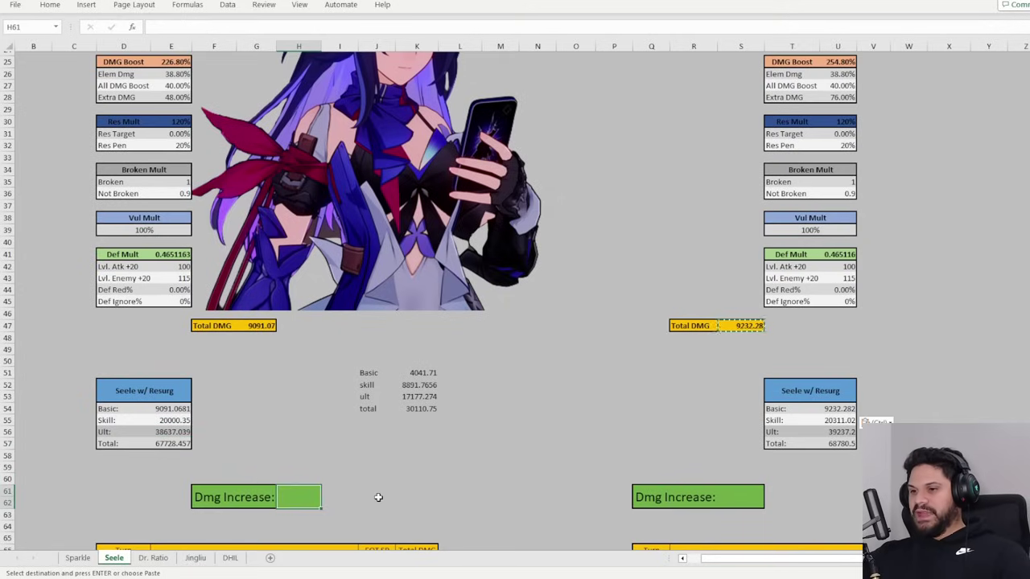
scroll(379, 495, "up", 1)
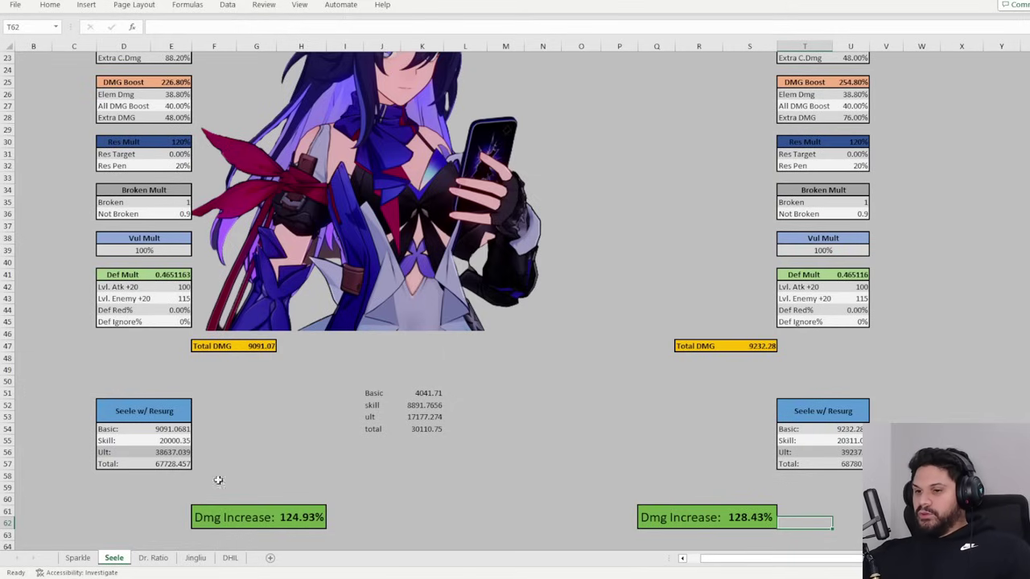
Compare the Sparkle and Bronya Dmg Increase results and review the calculator settings behind them
left_click(285, 522)
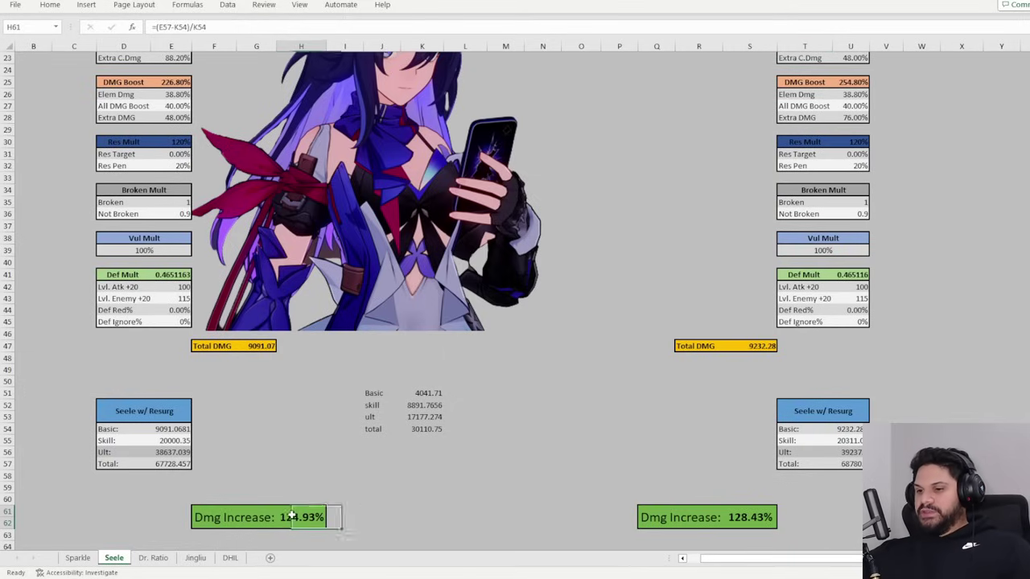
left_click(752, 522)
left_click(300, 519)
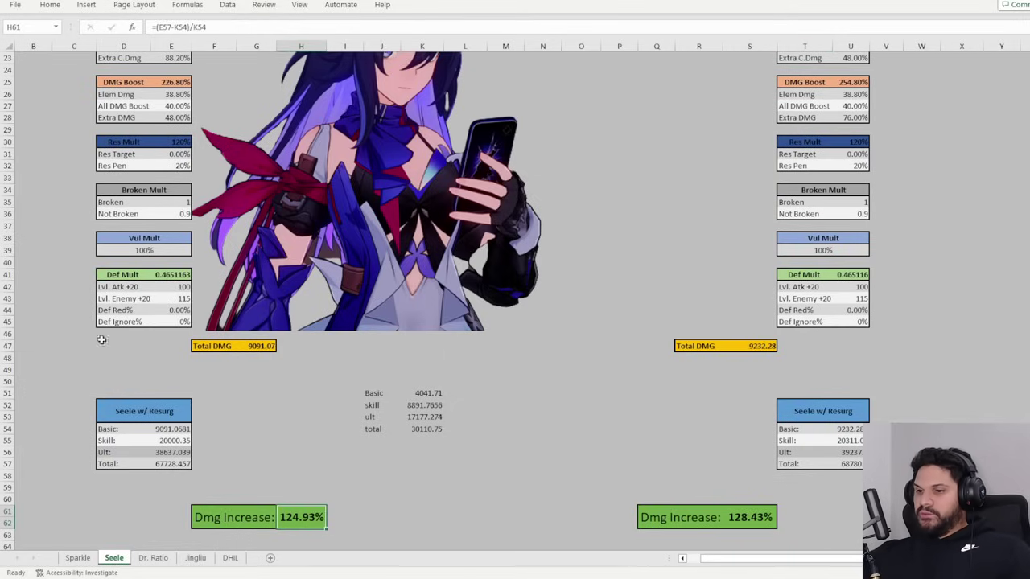
left_click(775, 519)
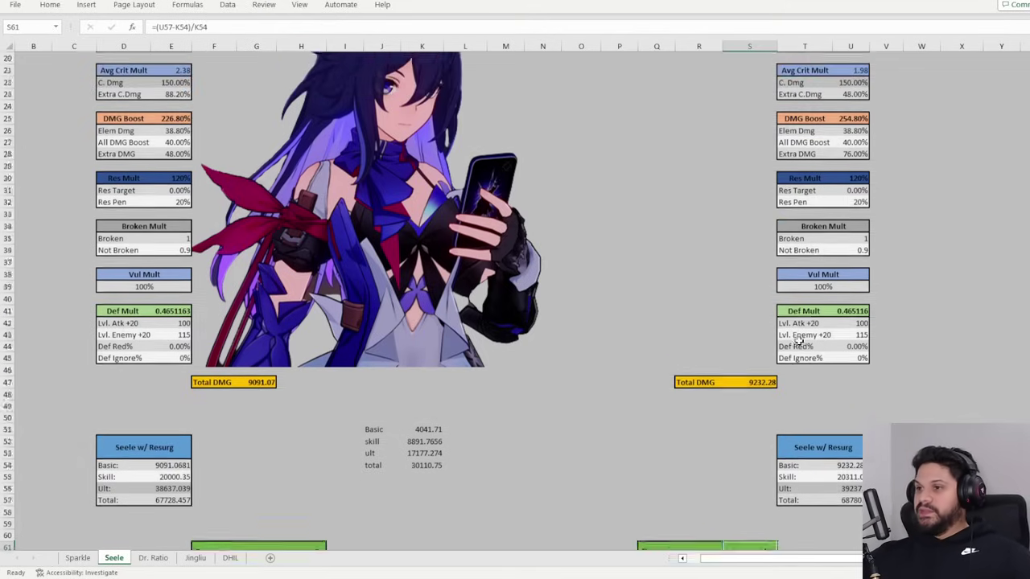
scroll(798, 338, "up", 5)
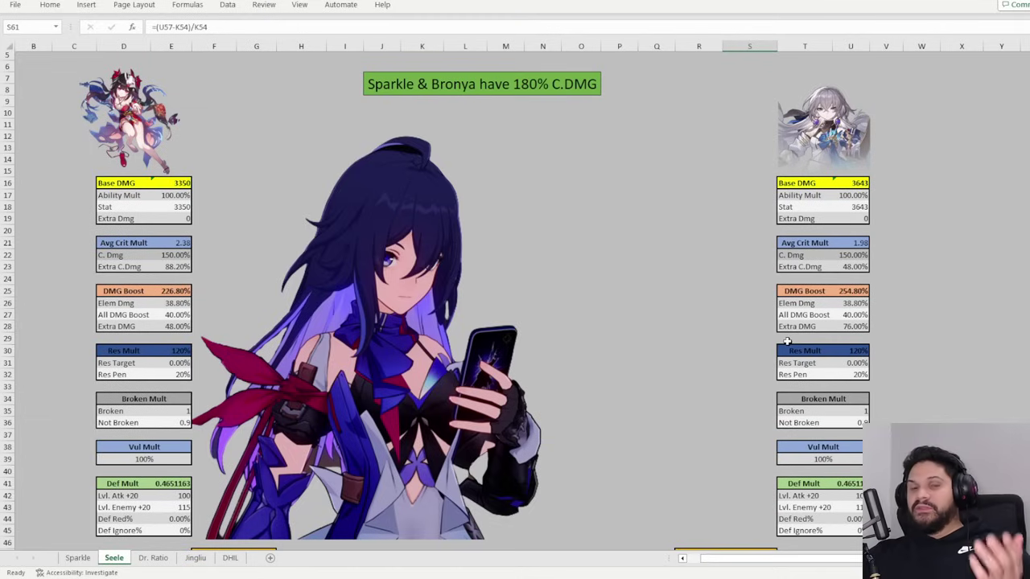
scroll(786, 341, "down", 1)
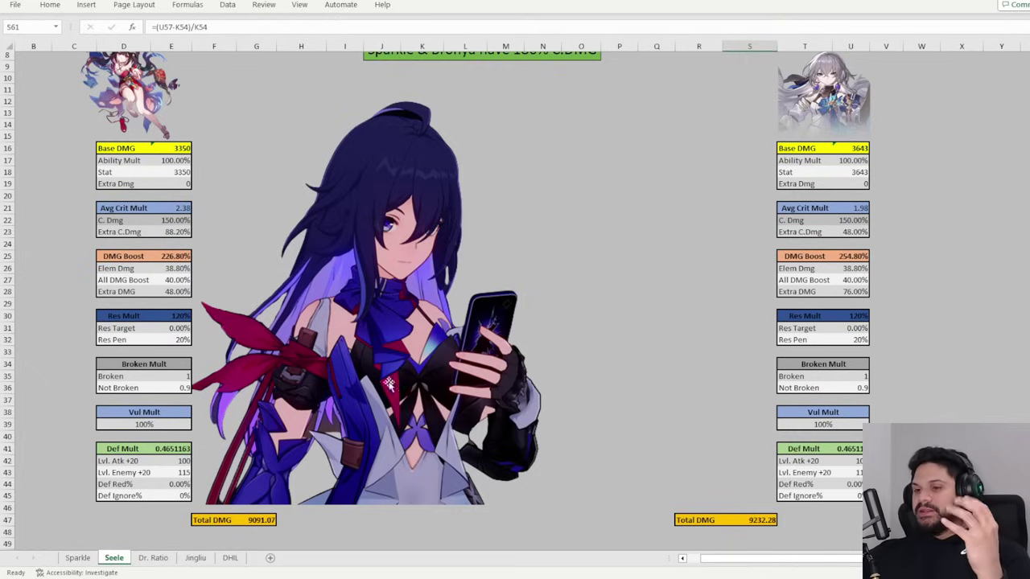
scroll(541, 386, "down", 8)
scroll(712, 398, "up", 1)
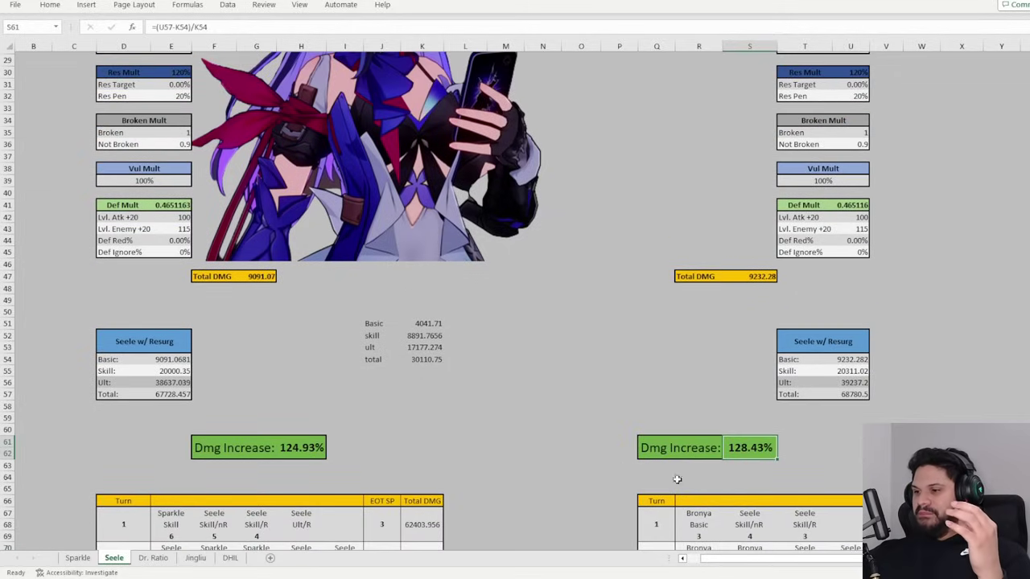
left_click_drag(634, 430, 801, 468)
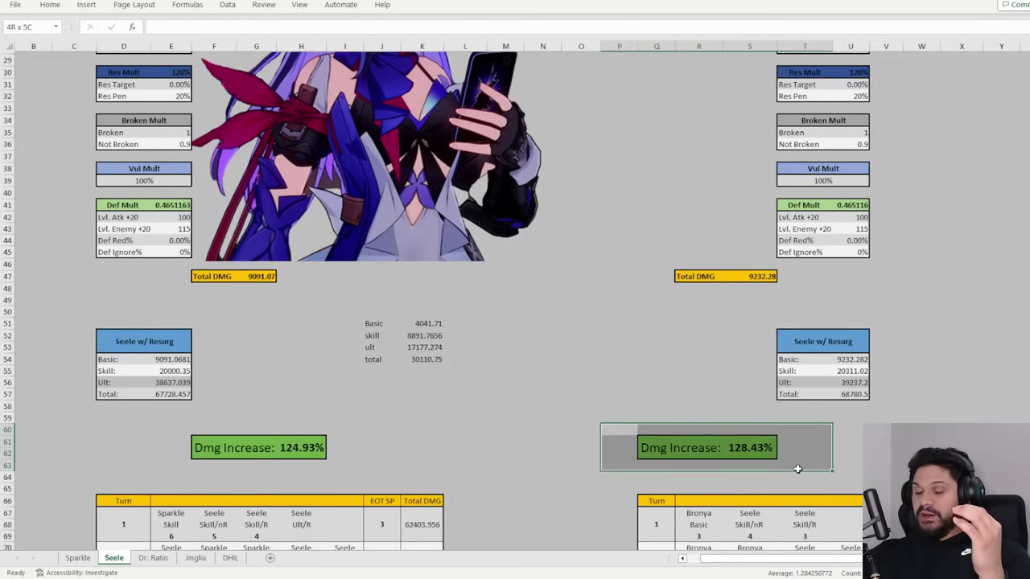
left_click(635, 415)
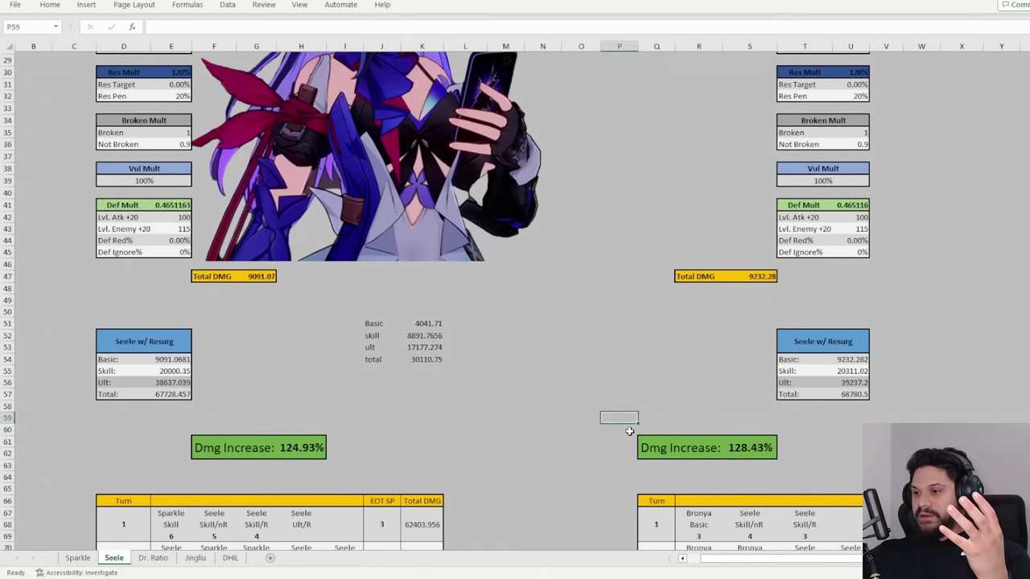
left_click_drag(629, 431, 775, 465)
left_click(679, 392)
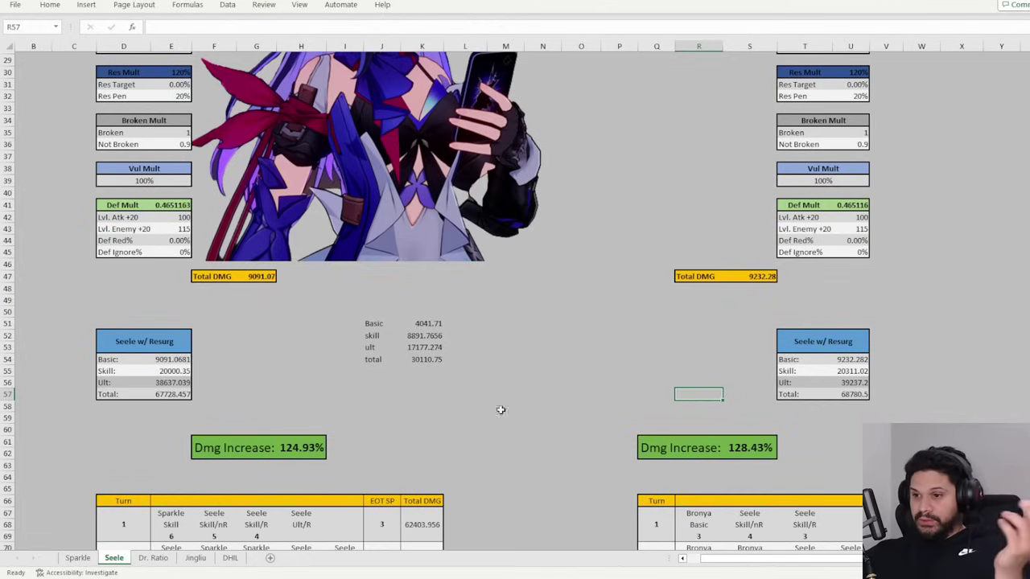
Examine the three-turn Sparkle and Bronya rotation tables, comparing Seele's actions, skill points and Total DMG per turn
scroll(491, 413, "down", 8)
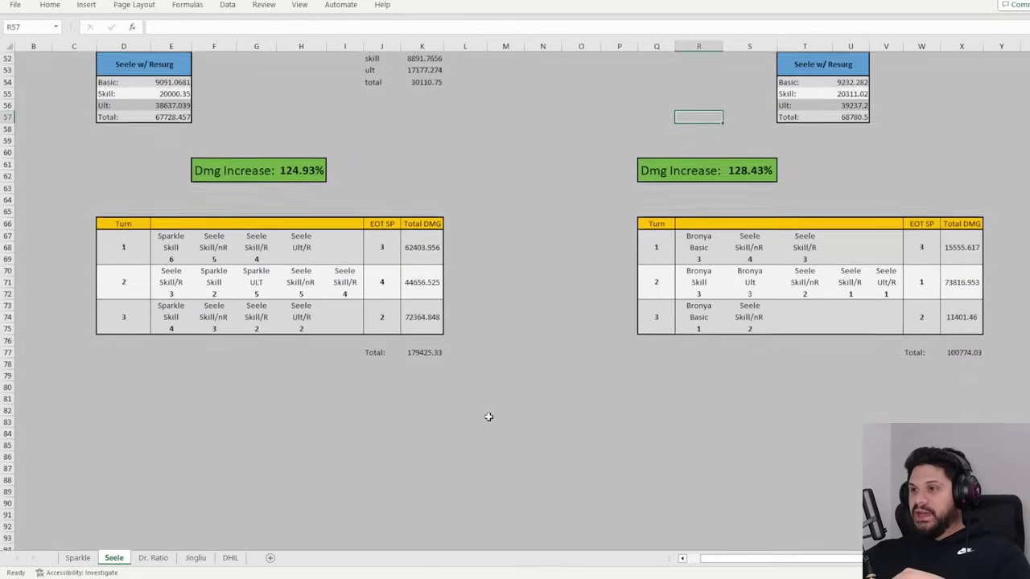
left_click_drag(135, 247, 129, 326)
left_click(208, 258)
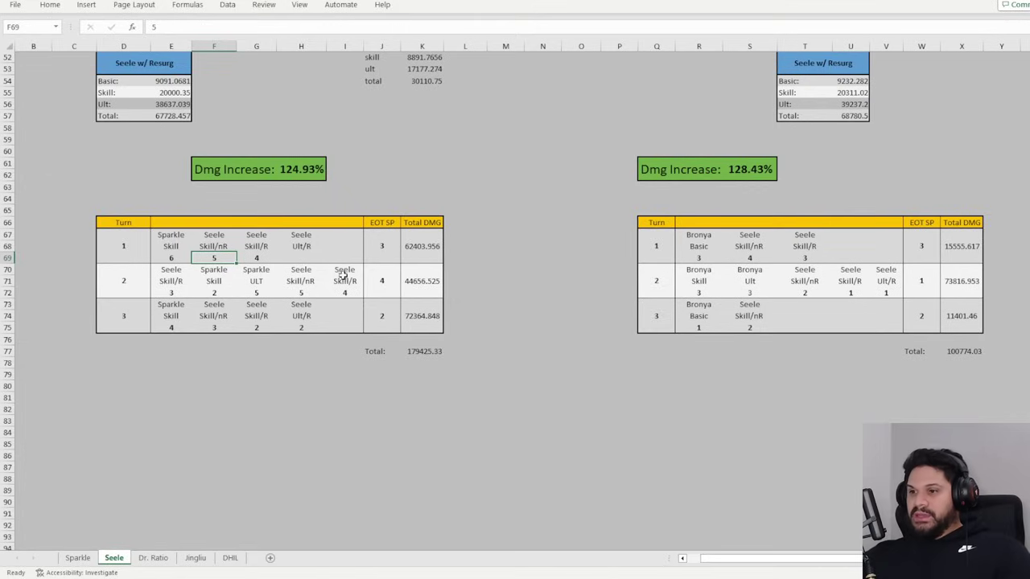
left_click_drag(422, 246, 422, 316)
left_click_drag(962, 246, 961, 315)
left_click(440, 247)
left_click(230, 236)
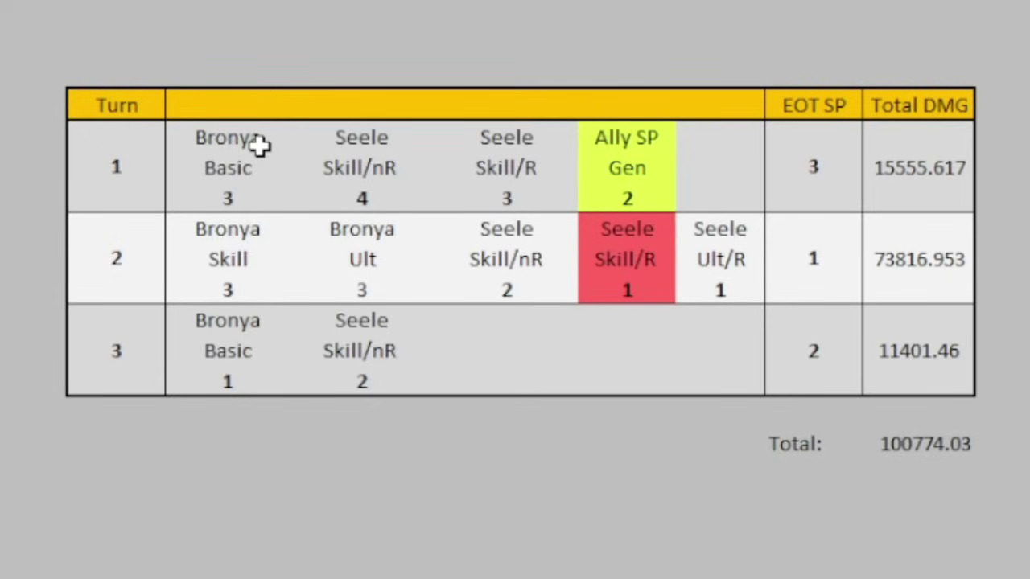
Examine turn 1 of the Bronya rotation, following the skill points through Bronya's Basic, Seele's two Skills and Ally SP Gen to EOT SP
left_click(231, 157)
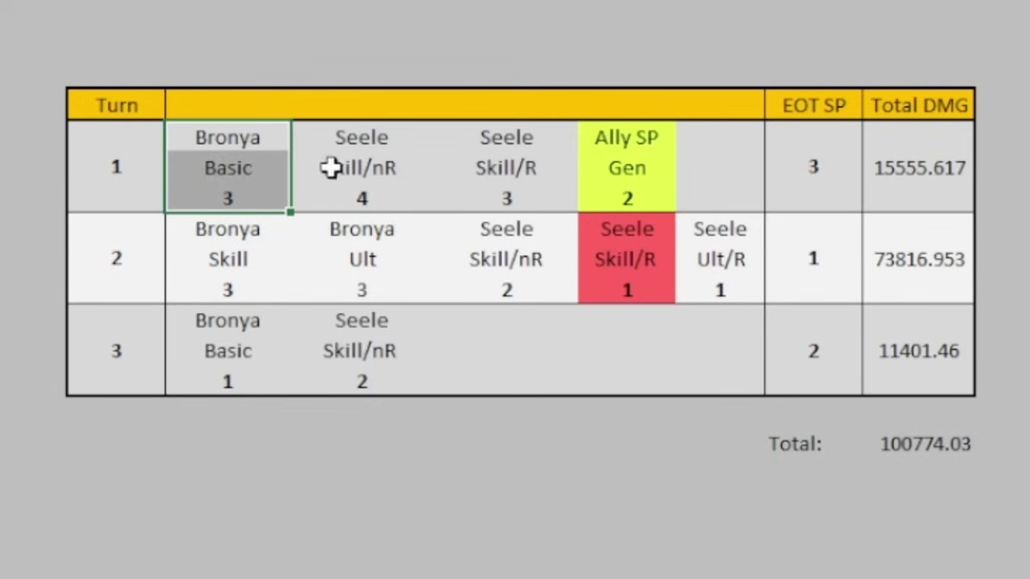
left_click(257, 195)
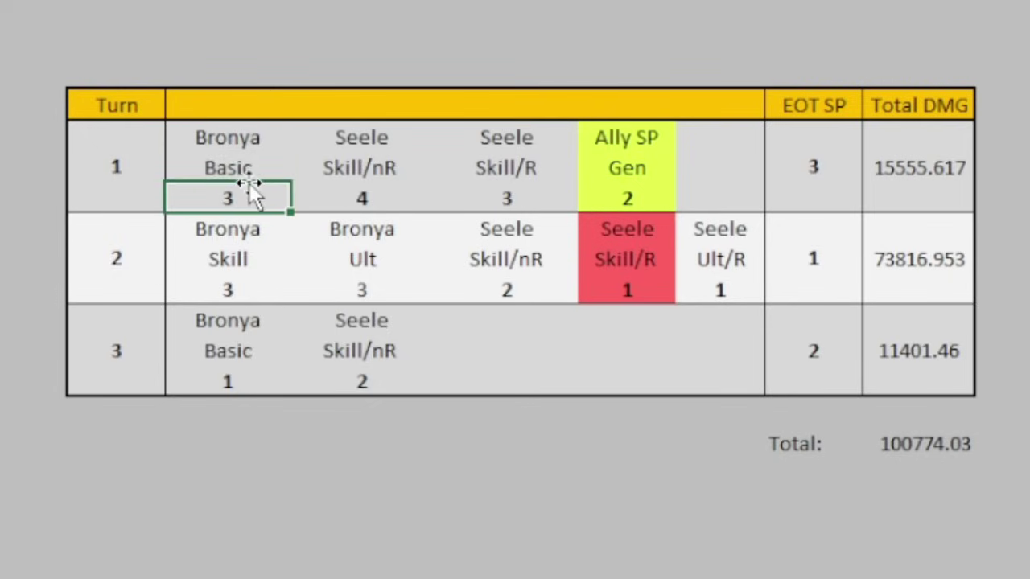
left_click(367, 198)
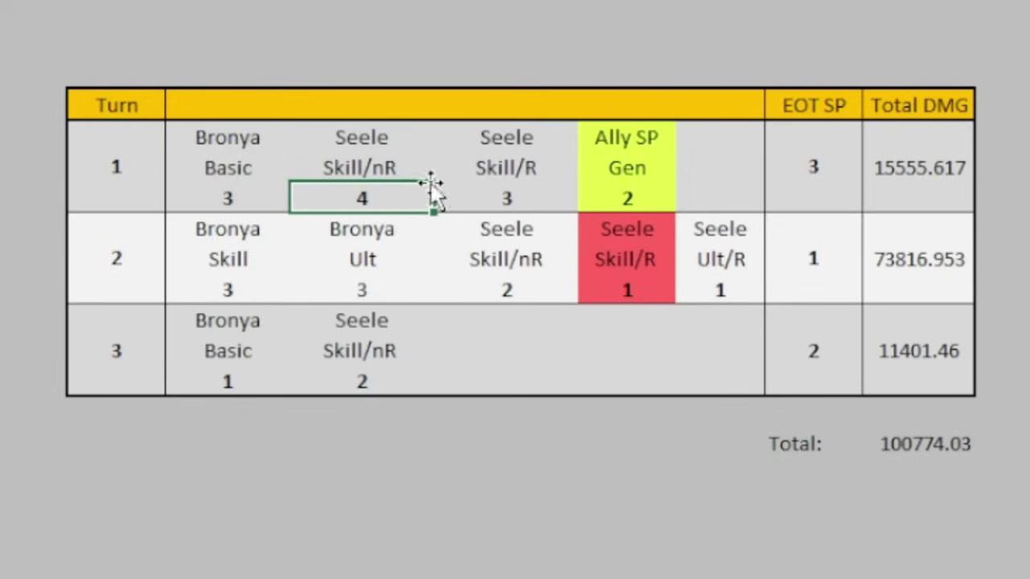
left_click_drag(372, 142, 374, 185)
left_click(482, 193)
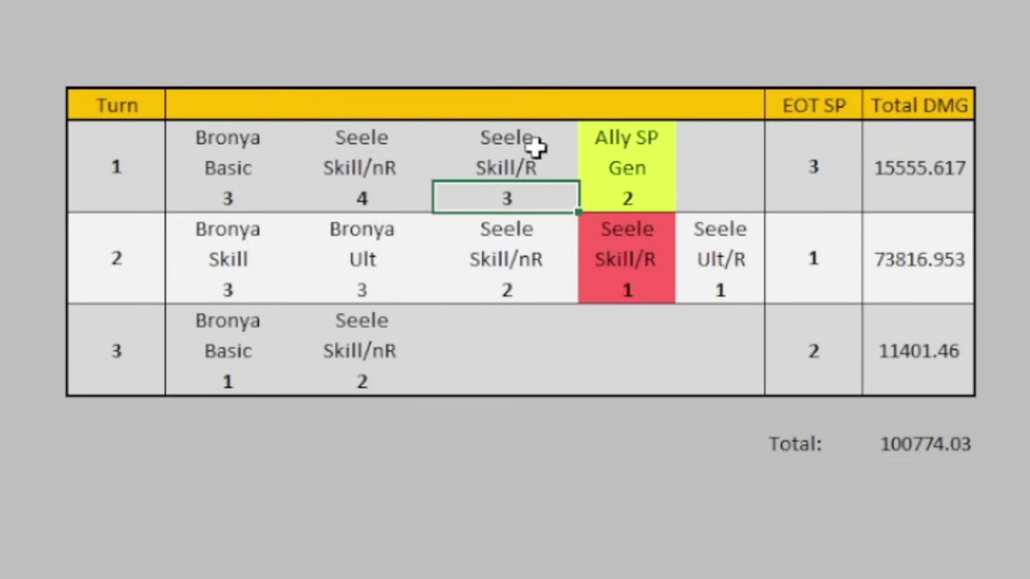
left_click_drag(499, 135, 500, 167)
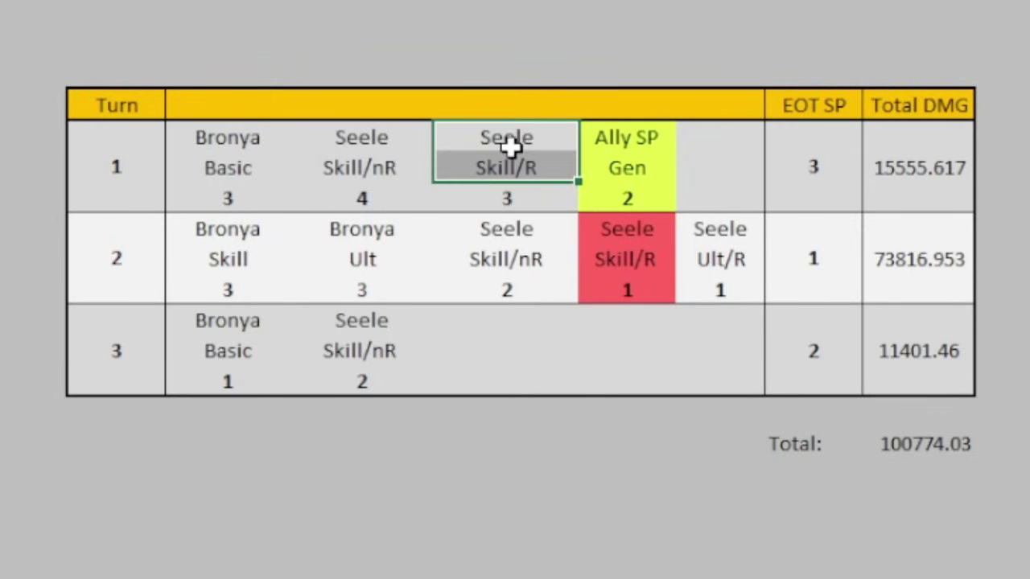
left_click_drag(505, 153, 510, 166)
left_click(503, 201)
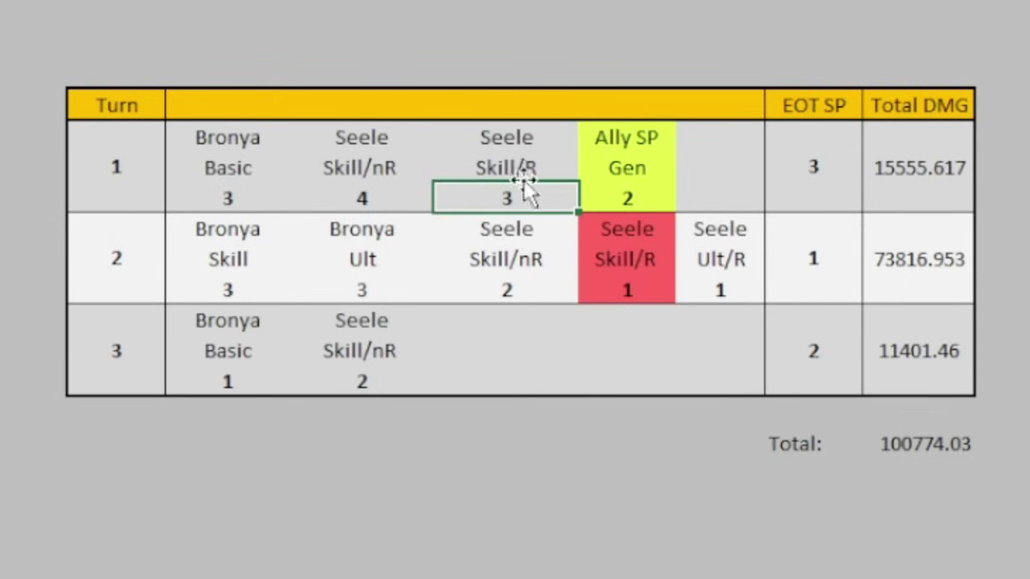
left_click(637, 198)
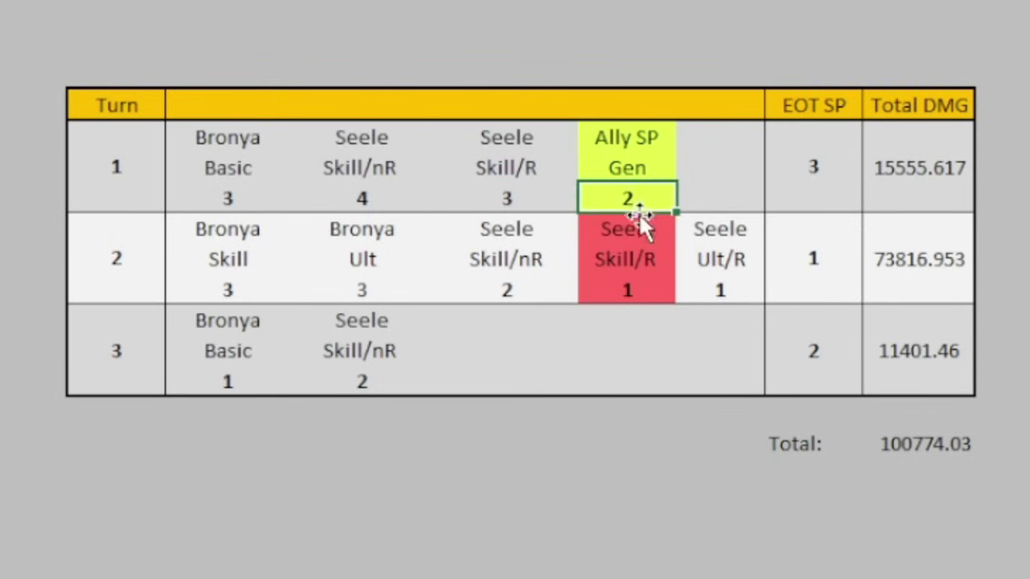
left_click_drag(620, 134, 617, 185)
key("Delete")
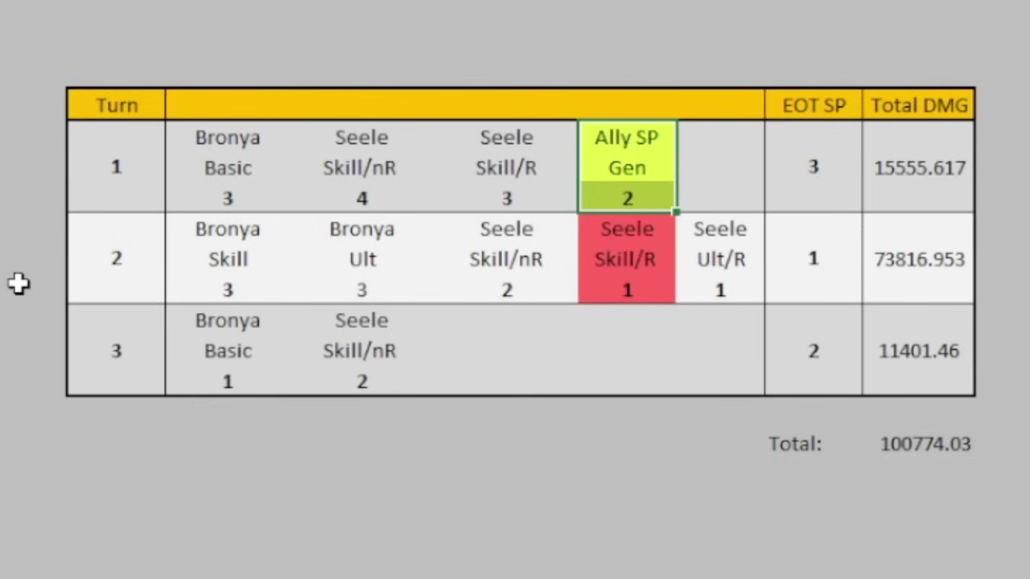
left_click(807, 152)
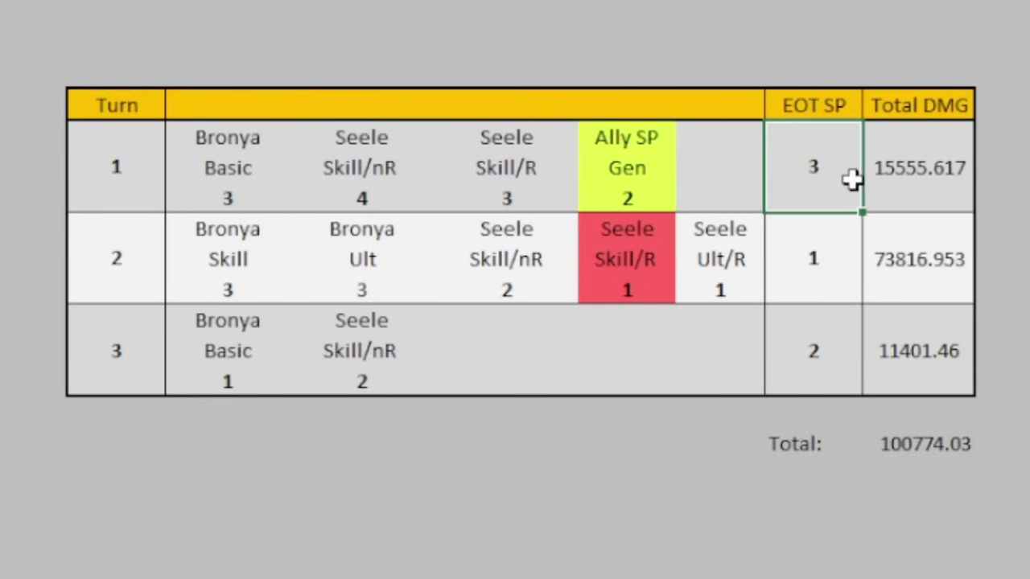
left_click_drag(637, 137, 641, 155)
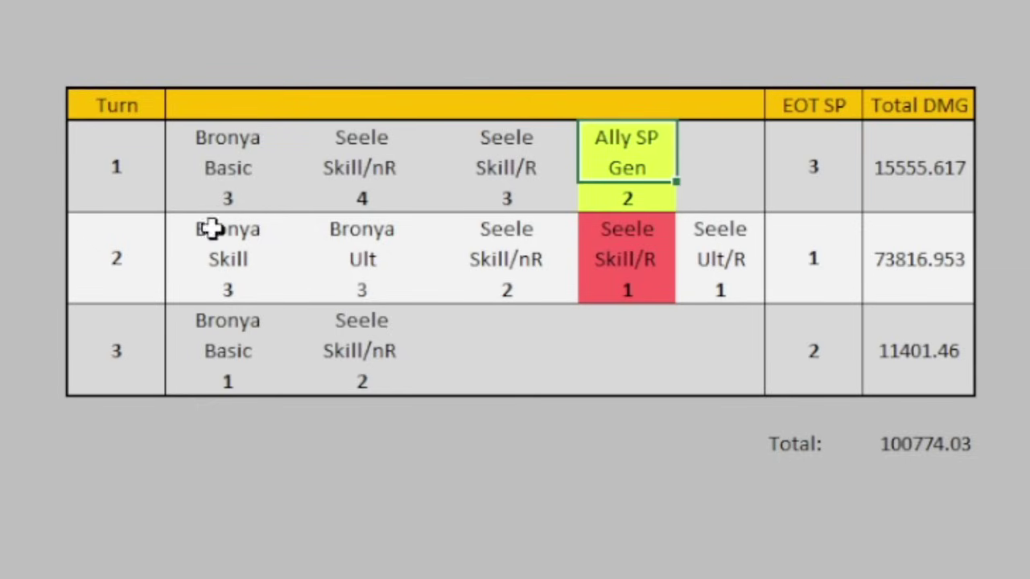
Examine turn 2 of the Bronya rotation, checking how Seele's resurgence Skill depends on the Ally SP Gen in turn 1
left_click_drag(224, 232, 235, 283)
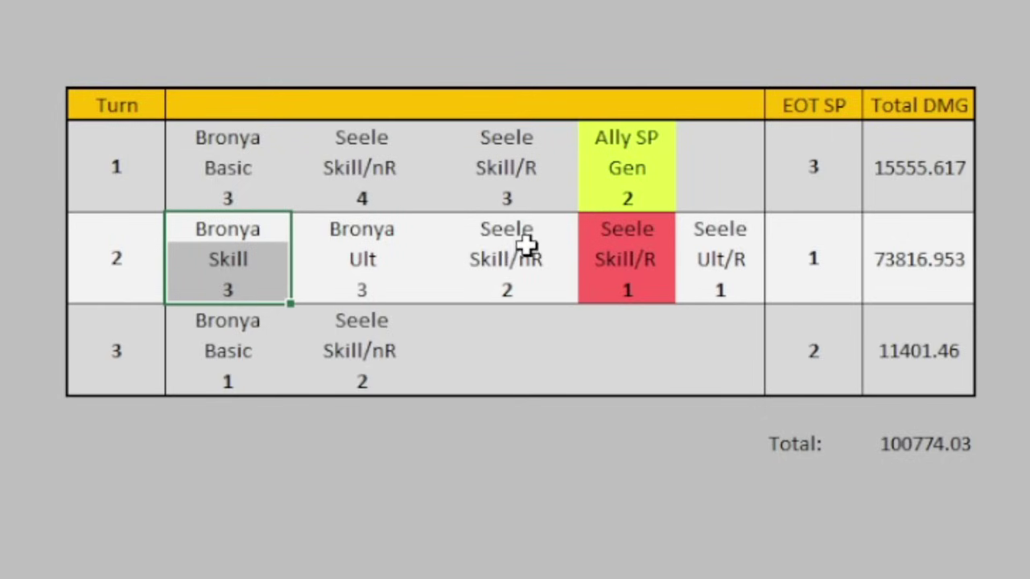
key("Right")
left_click(633, 258)
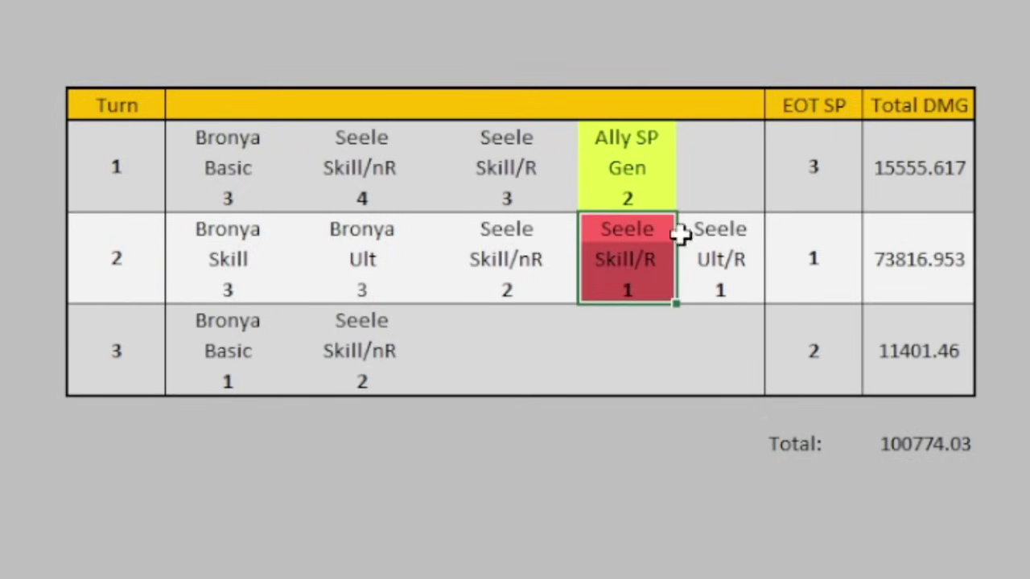
left_click(626, 153)
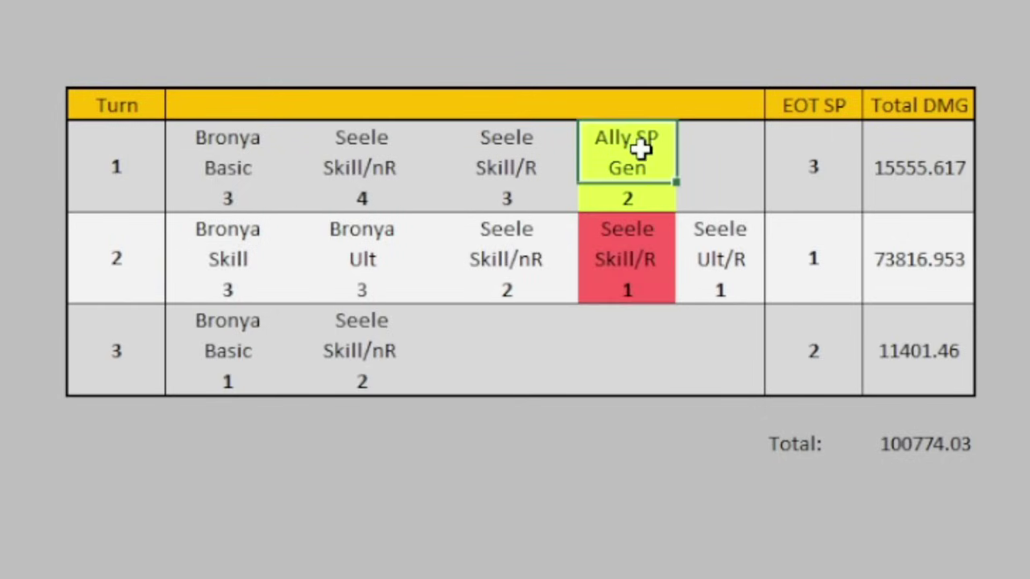
left_click_drag(628, 152, 633, 201)
left_click(624, 225)
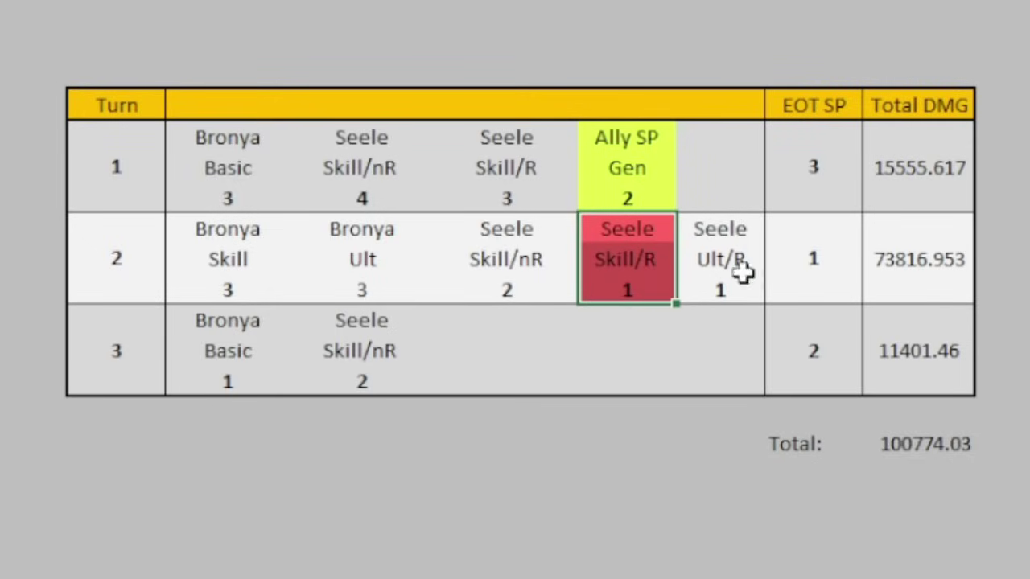
Set the Bronya rotation's turn 2 EOT SP to 0 and the turn 3 skill points to 0 for Bronya Basic and 1 for Seele Skill/nR
left_click(813, 252)
type("1")
type("0")
left_click(238, 381)
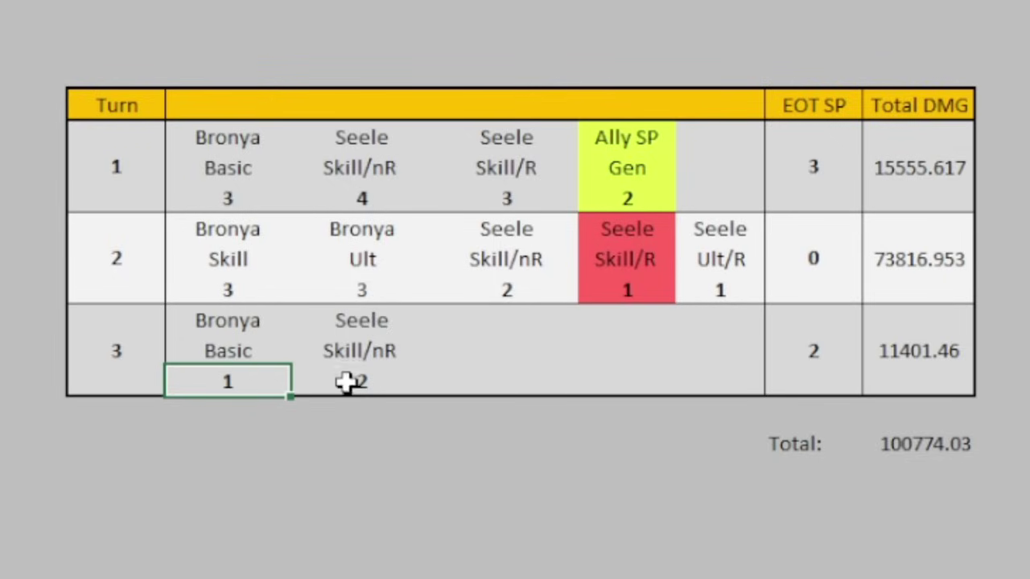
type("0")
left_click(391, 377)
type("1")
left_click(488, 384)
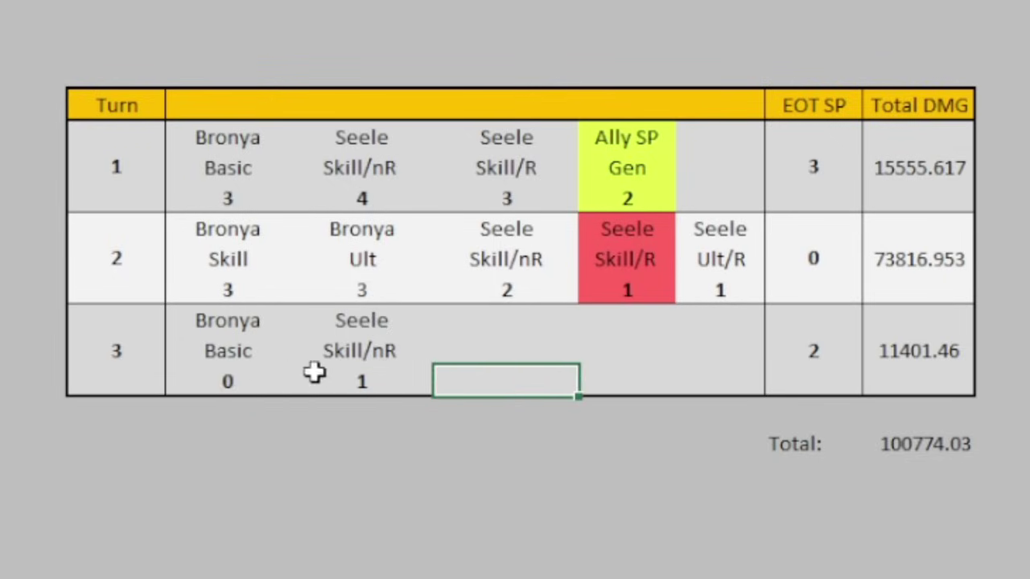
left_click(395, 379)
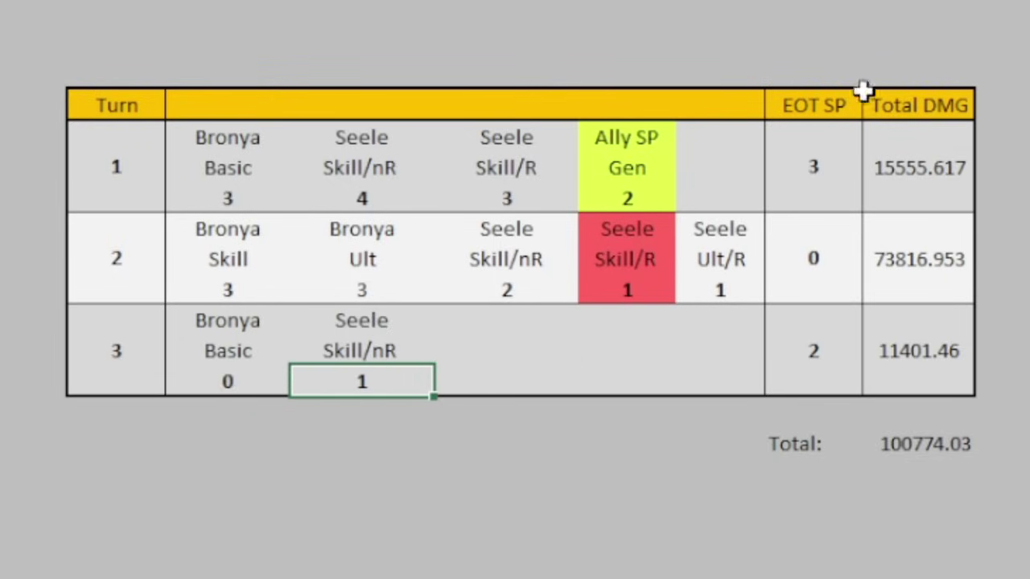
Compare the Bronya rotation's turns, reviewing Bronya's Basic actions, Ally SP Gen and the Total DMG of each turn
left_click_drag(122, 229, 899, 285)
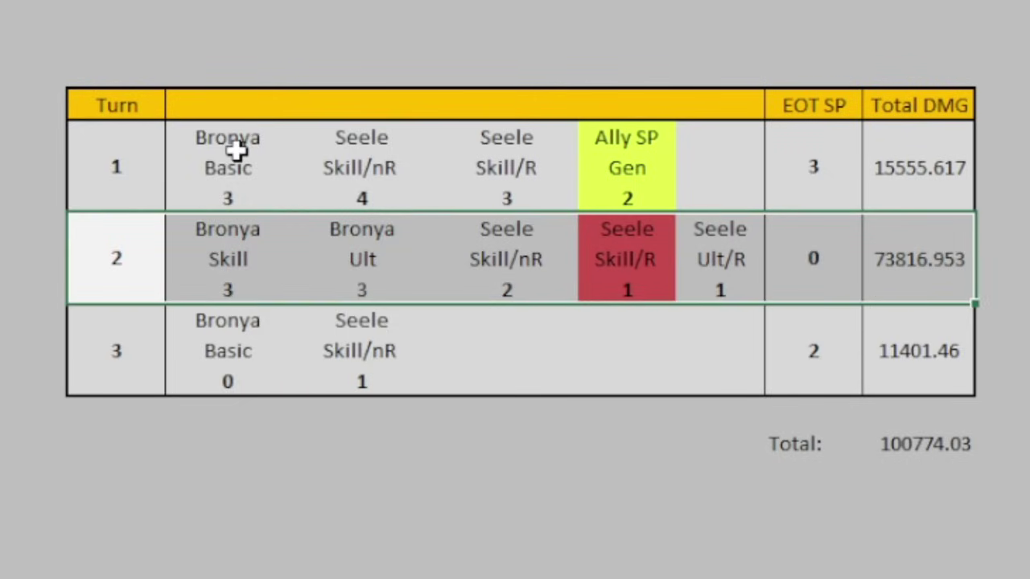
left_click(245, 322)
left_click(279, 158)
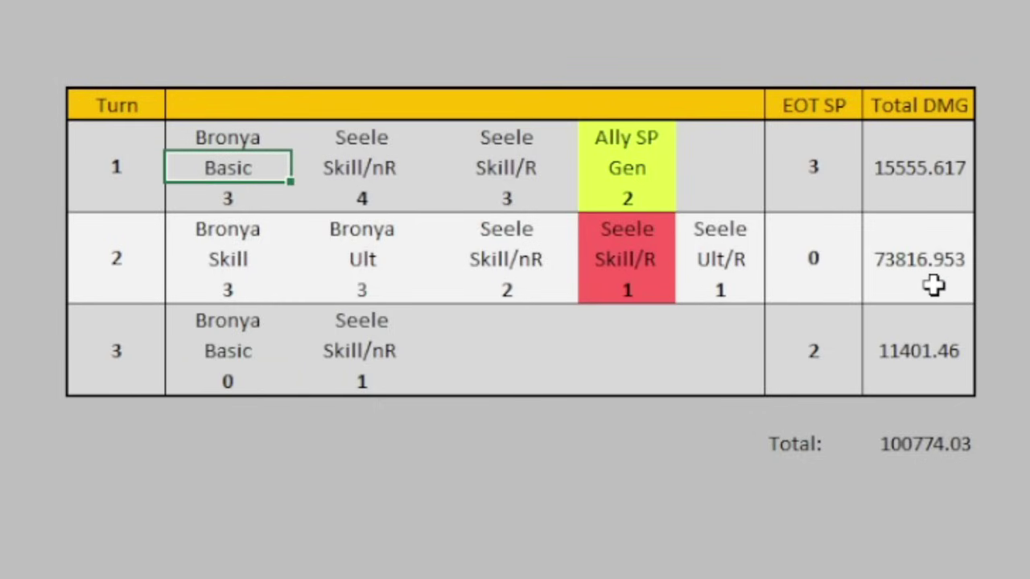
left_click(613, 166)
left_click_drag(613, 167, 620, 197)
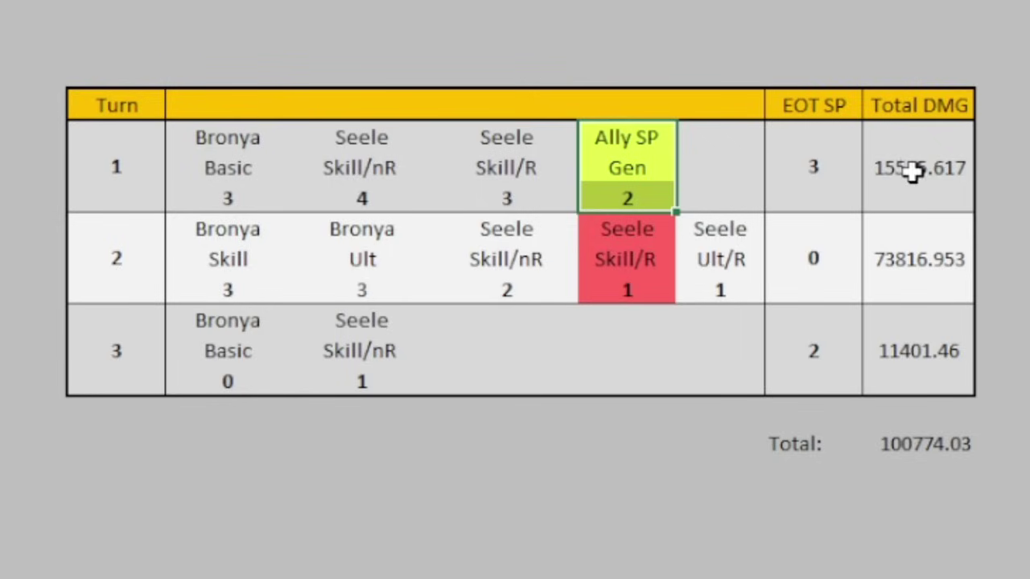
left_click(885, 167)
left_click(950, 258)
left_click(913, 376)
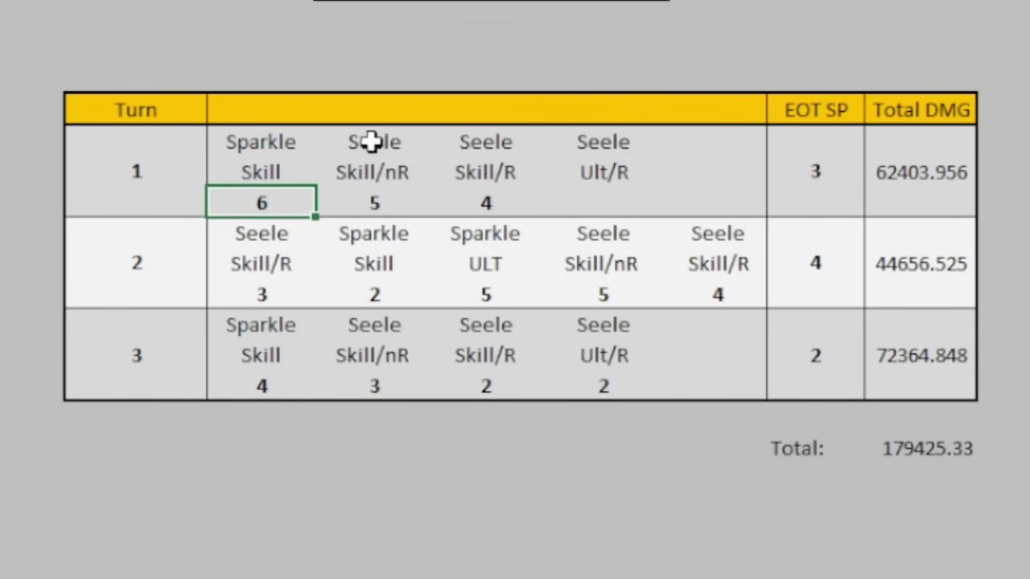
Examine turn 1 of the Sparkle rotation, checking each action's skill points and EOT SP, and compare Seele's Ult/R placement with turn 3
left_click_drag(379, 143, 395, 201)
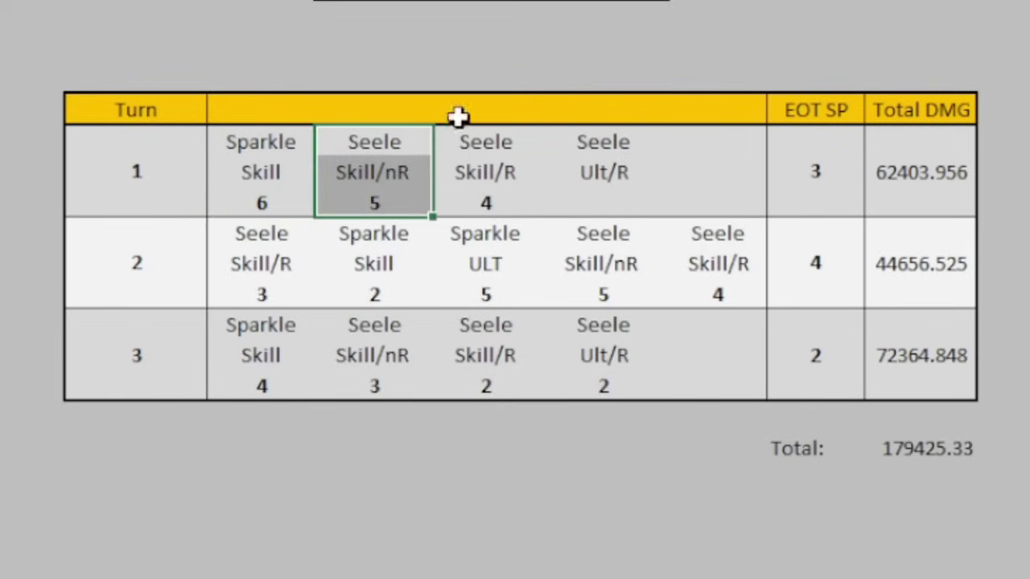
left_click_drag(485, 142, 488, 198)
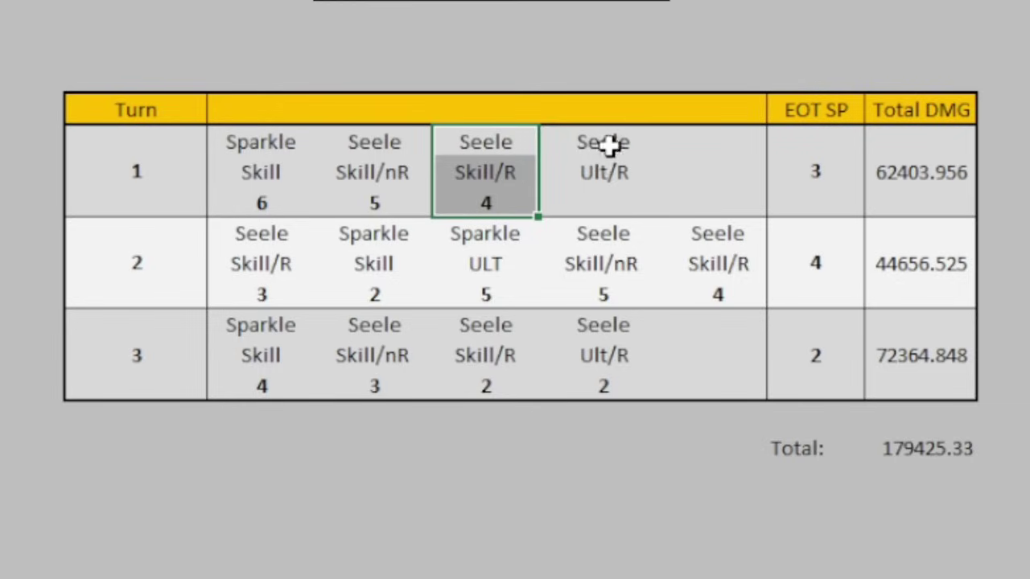
left_click_drag(609, 140, 591, 202)
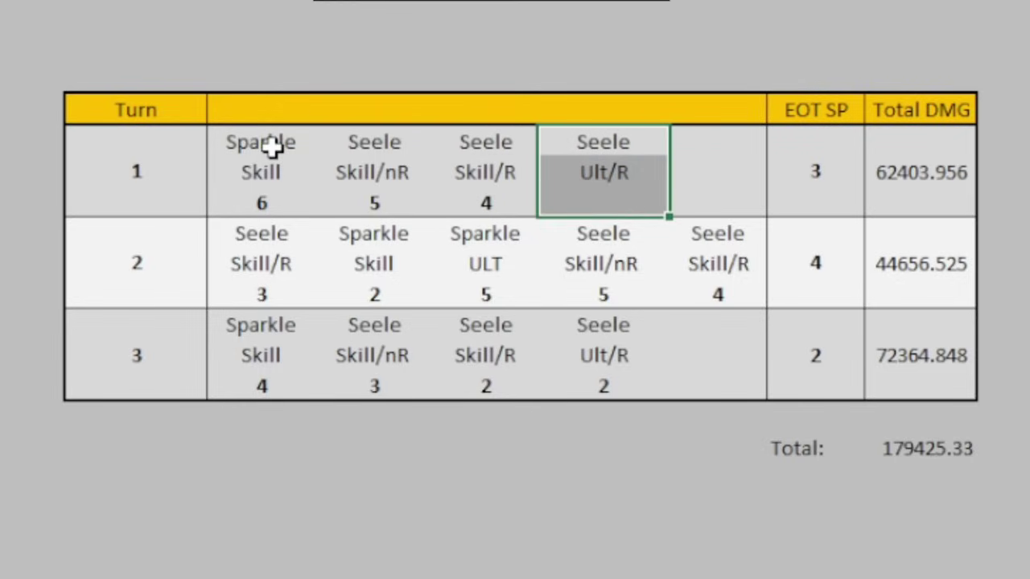
left_click_drag(258, 140, 274, 197)
left_click_drag(563, 143, 591, 209)
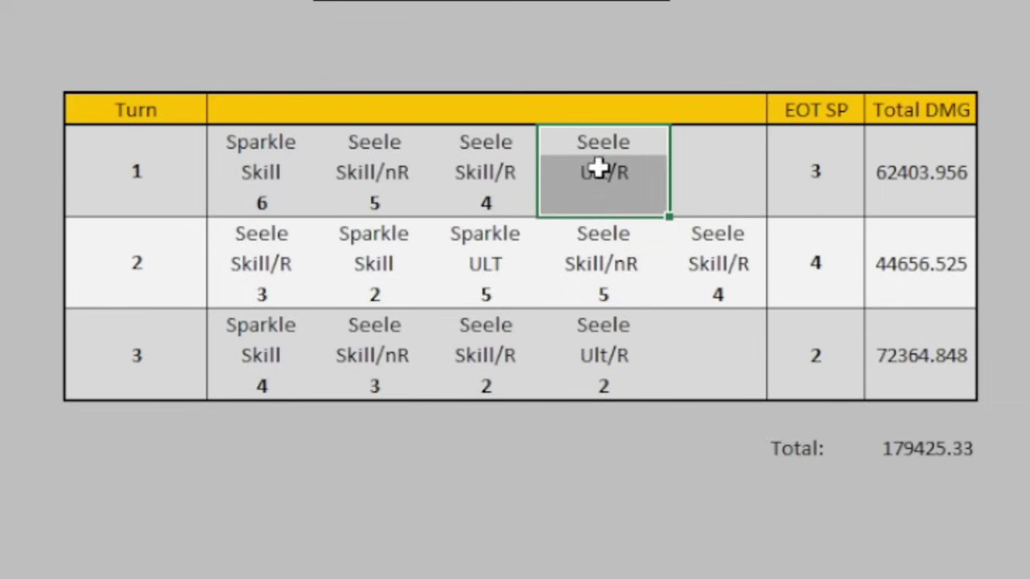
left_click_drag(599, 149, 597, 184)
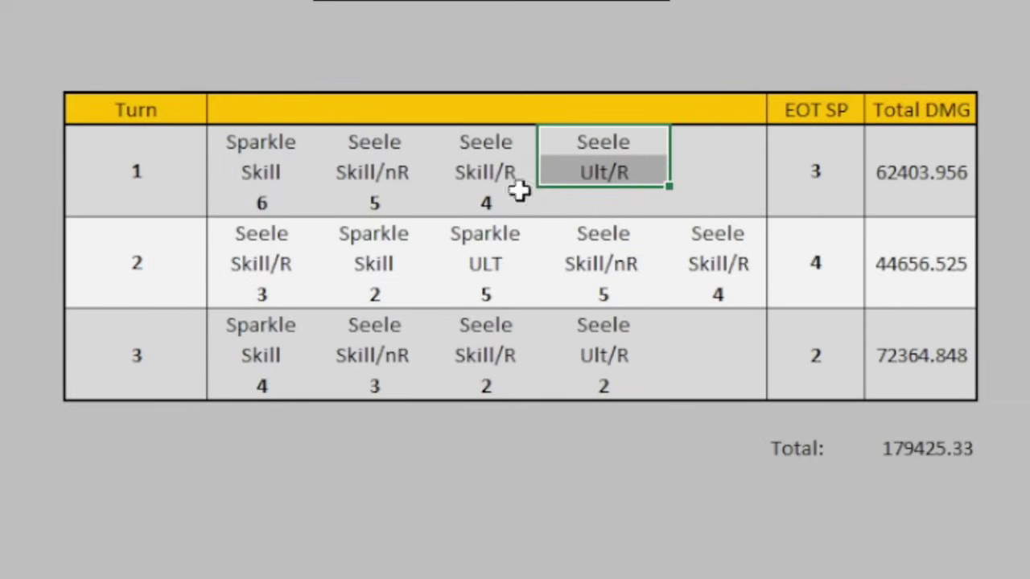
left_click_drag(607, 328, 610, 358)
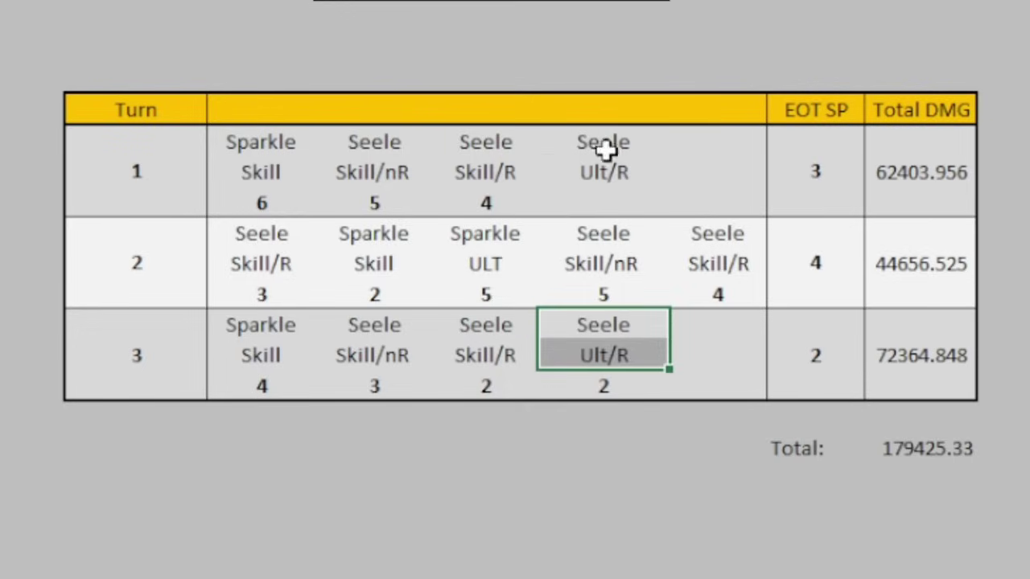
left_click_drag(633, 152, 613, 190)
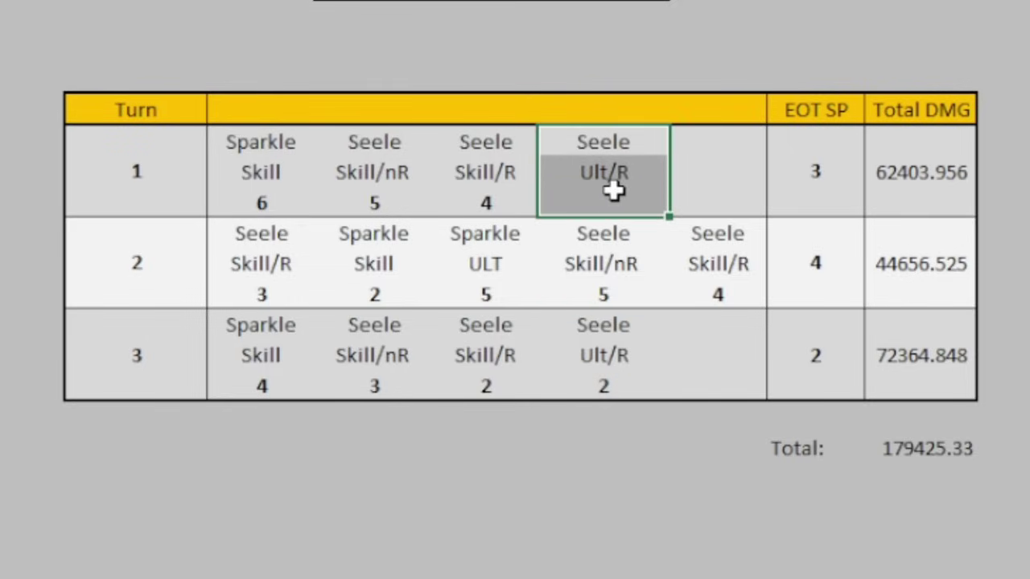
left_click_drag(595, 325, 600, 386)
left_click(571, 172)
left_click_drag(593, 142, 609, 177)
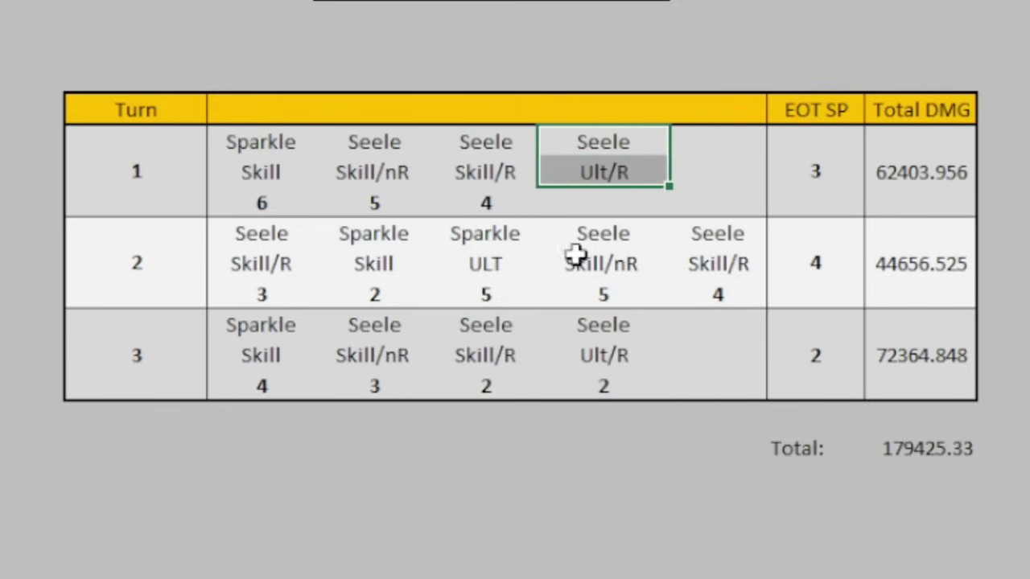
left_click(814, 168)
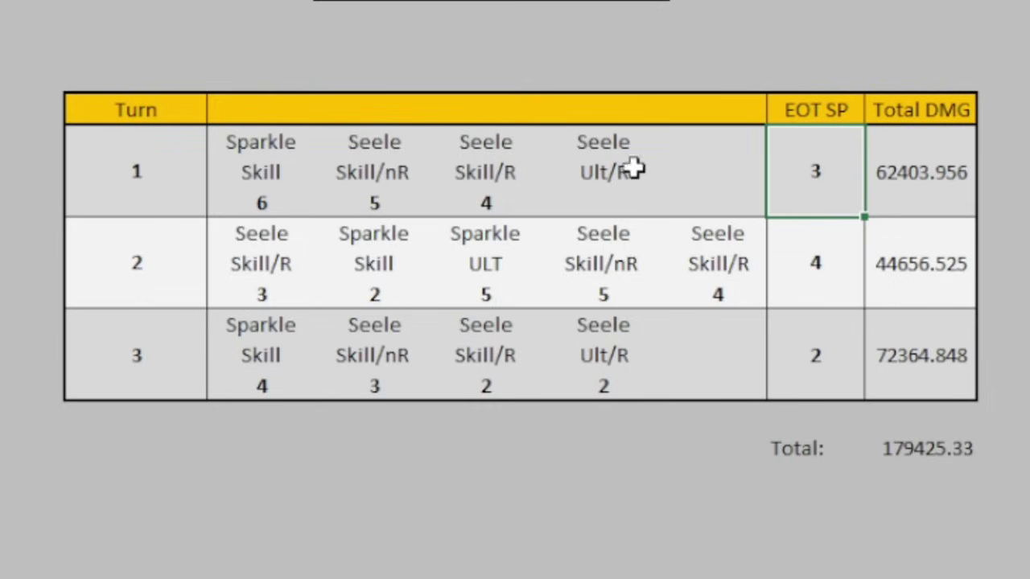
left_click_drag(609, 140, 597, 215)
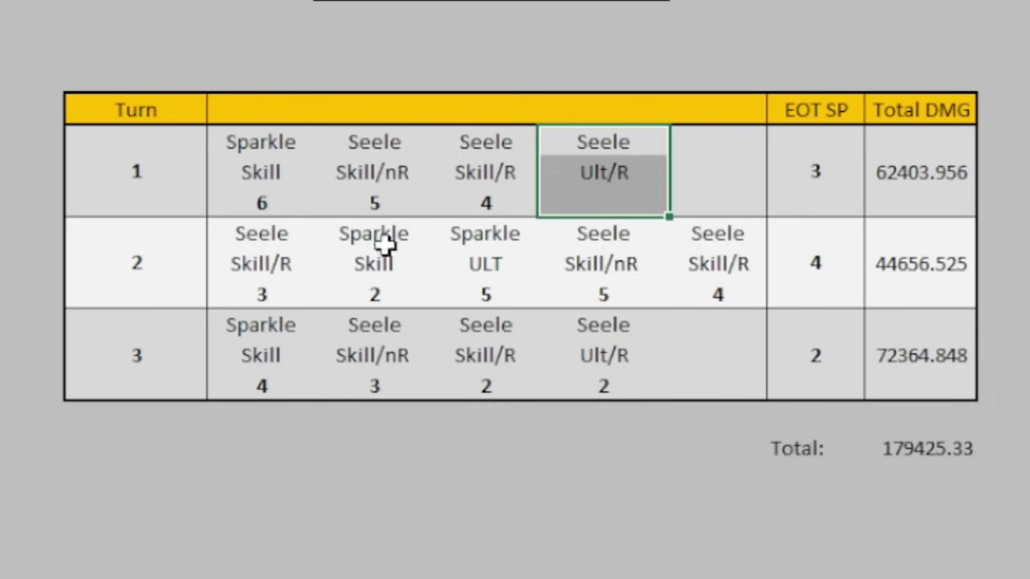
Examine turn 2 of the Sparkle rotation, checking the skill points around Sparkle's Skill and ULT, Seele's follow-up Skills and the Total DMG
left_click_drag(265, 232, 227, 291)
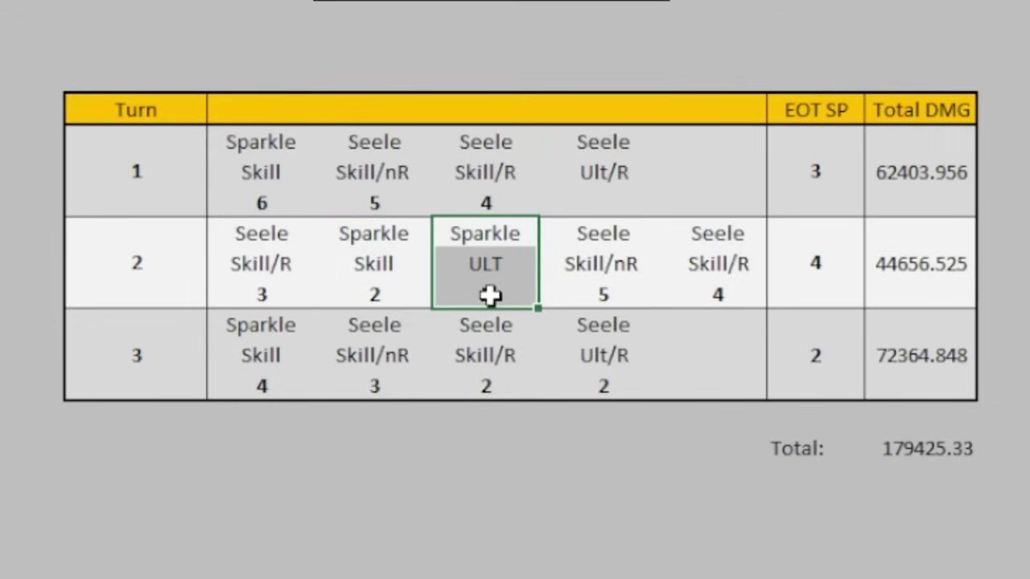
left_click_drag(381, 233, 391, 298)
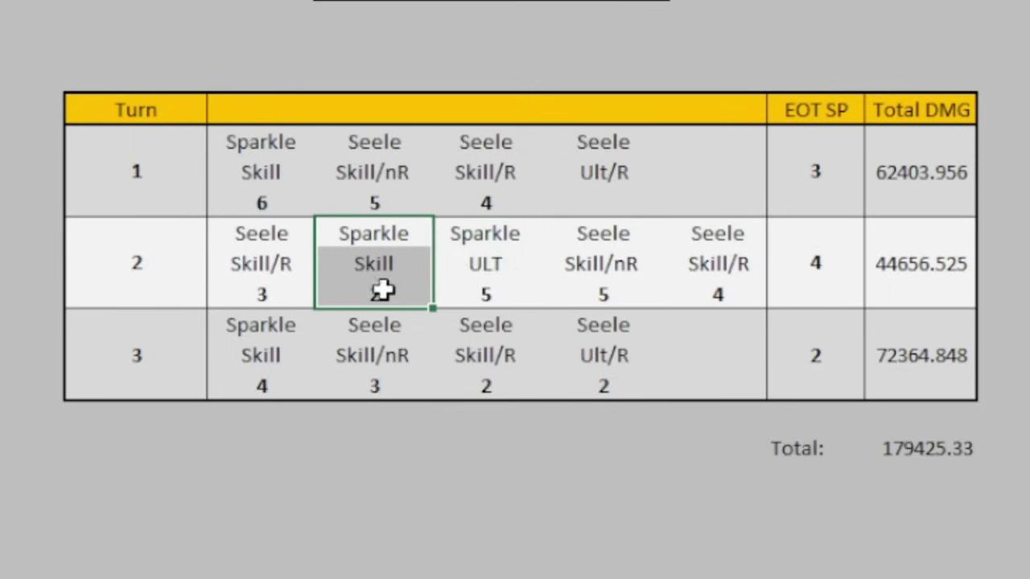
left_click(493, 294)
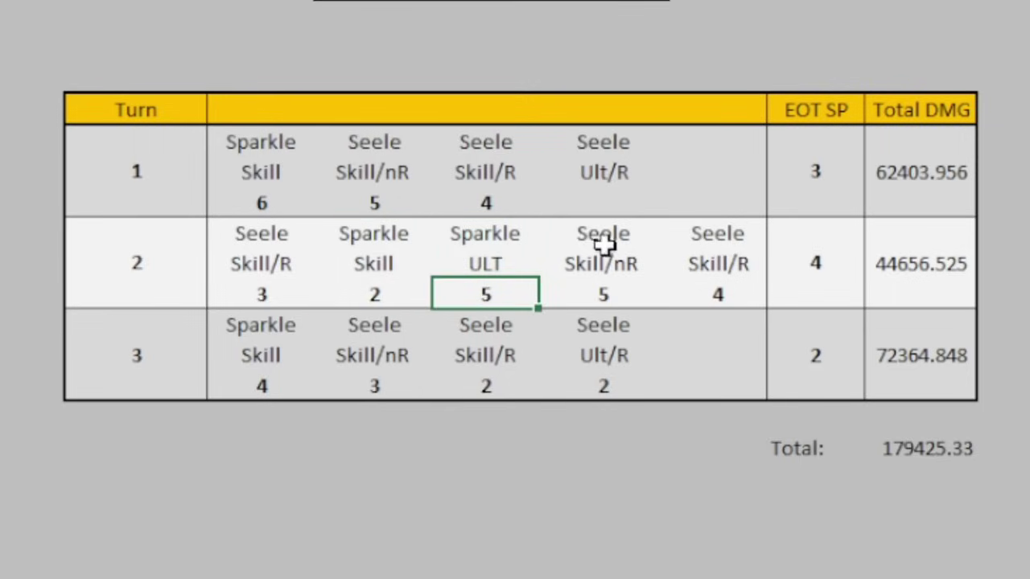
left_click_drag(627, 239, 625, 295)
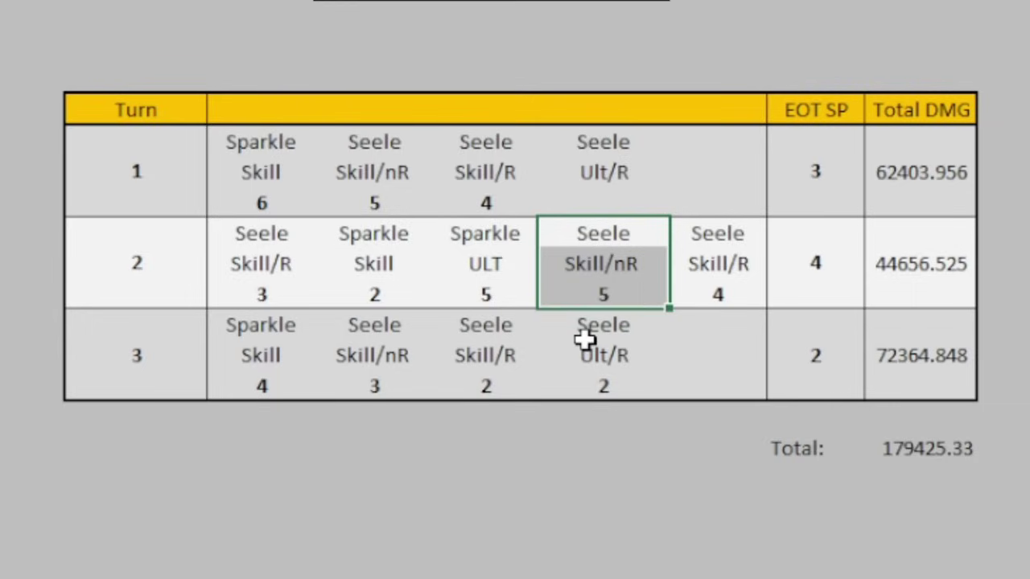
left_click_drag(689, 233, 726, 297)
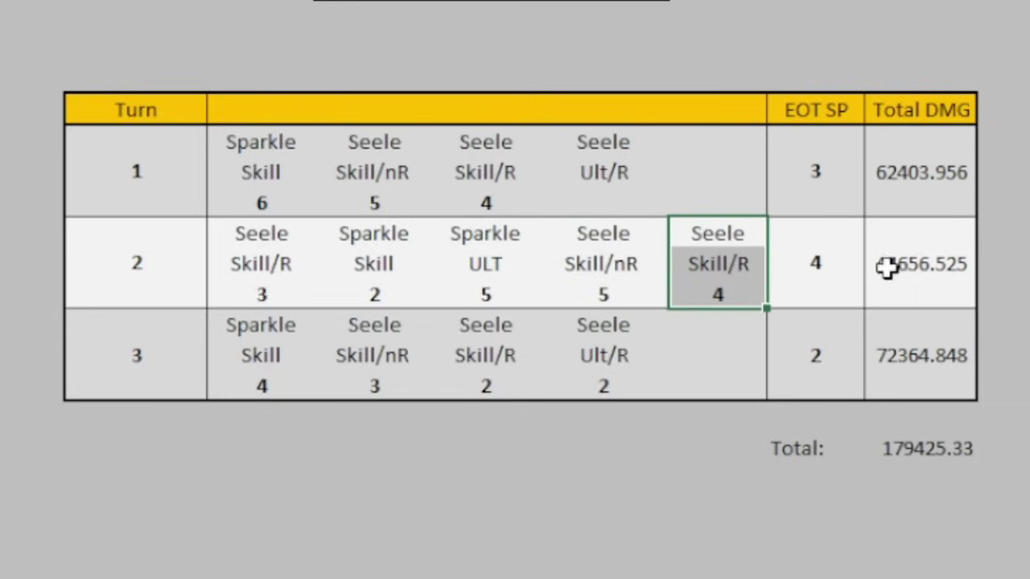
left_click(925, 266)
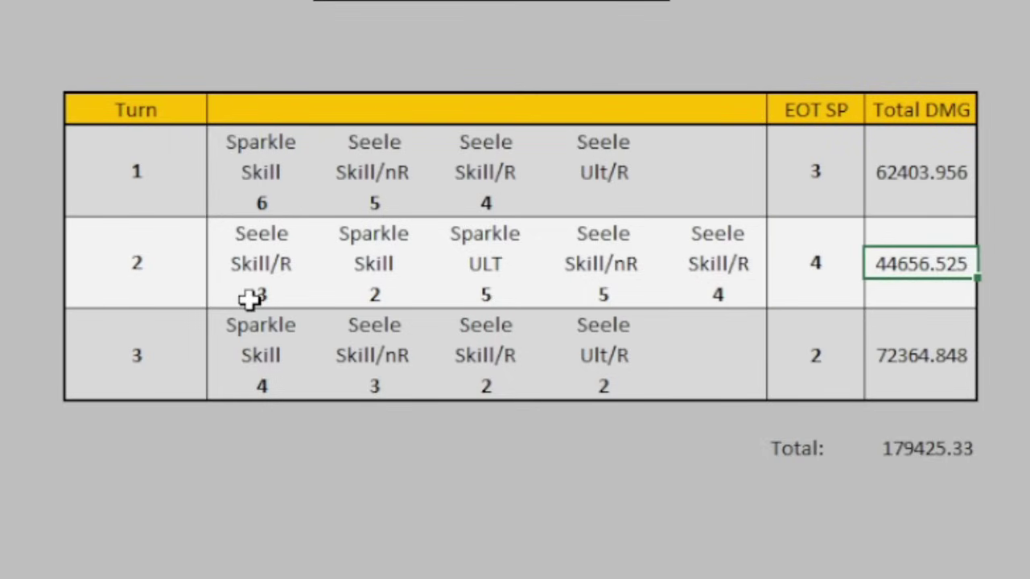
Examine turn 3 of the Sparkle rotation action by action, checking its skill points against turn 2 and comparing the Total DMG of both turns
left_click(178, 318)
left_click_drag(260, 325, 273, 363)
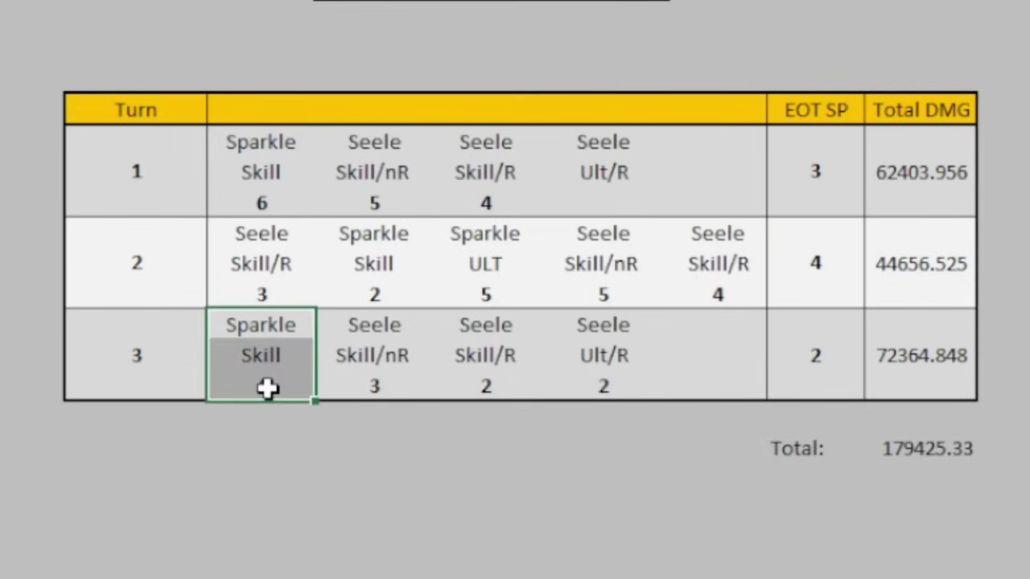
left_click(489, 236)
left_click_drag(489, 236, 507, 294)
left_click(714, 265)
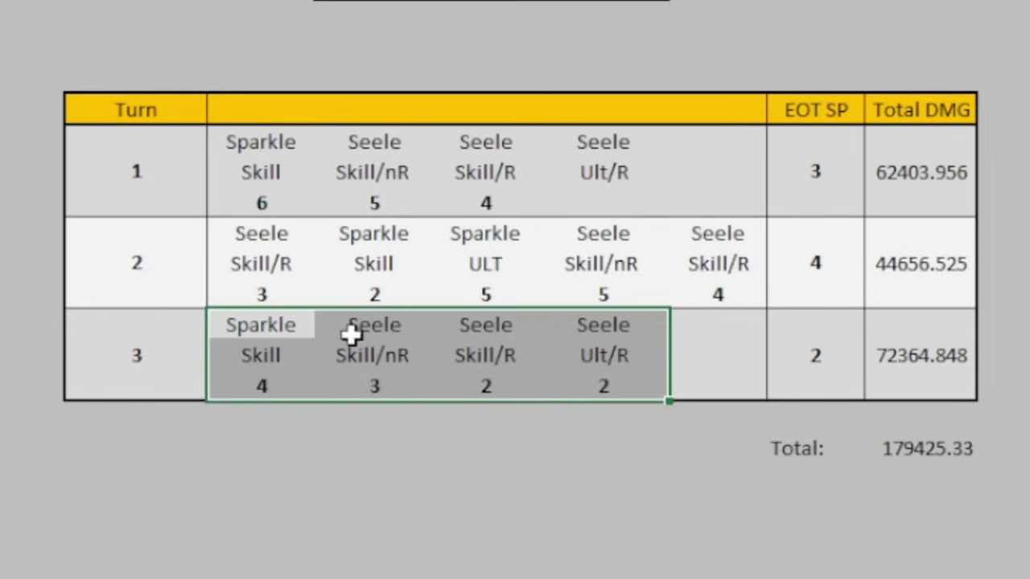
left_click_drag(267, 320, 266, 384)
left_click_drag(378, 326, 386, 381)
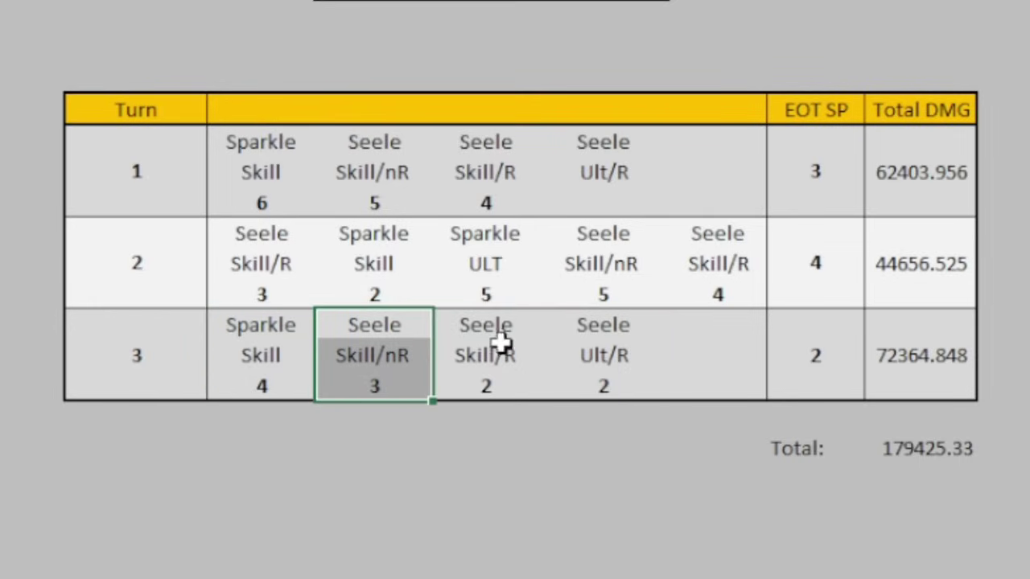
left_click_drag(495, 332, 491, 390)
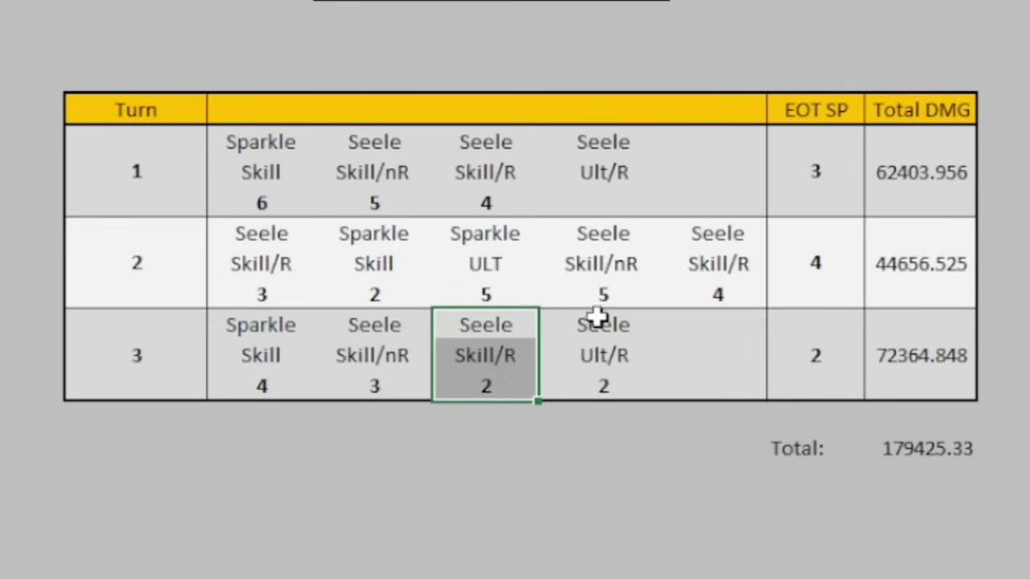
left_click_drag(603, 320, 604, 382)
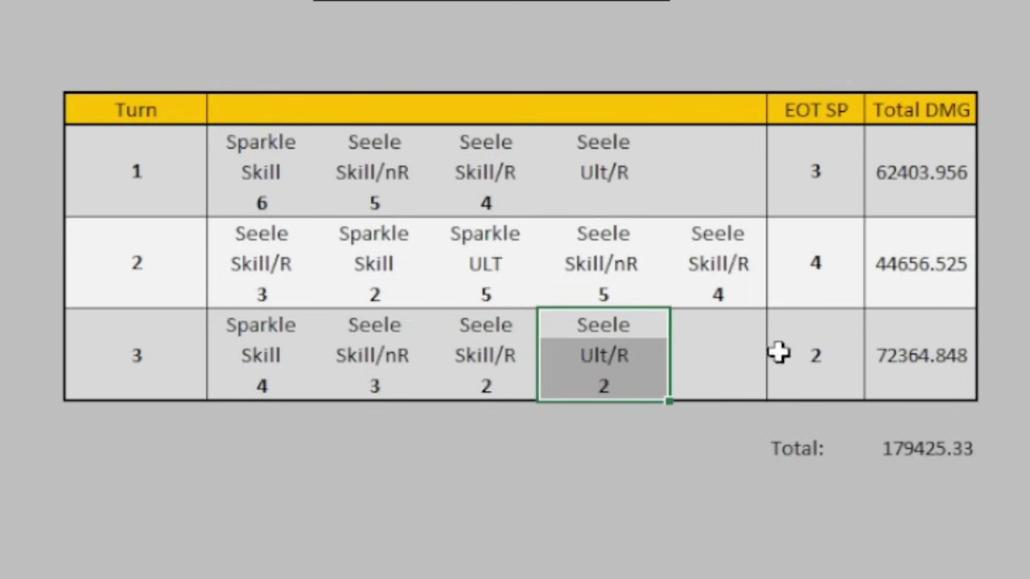
left_click(887, 361)
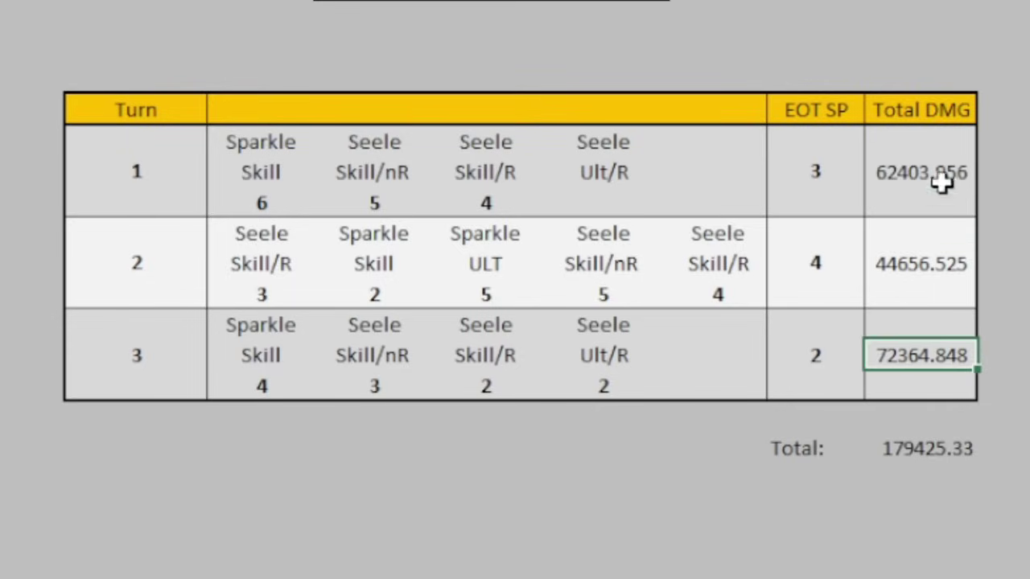
left_click(924, 264)
left_click(925, 357)
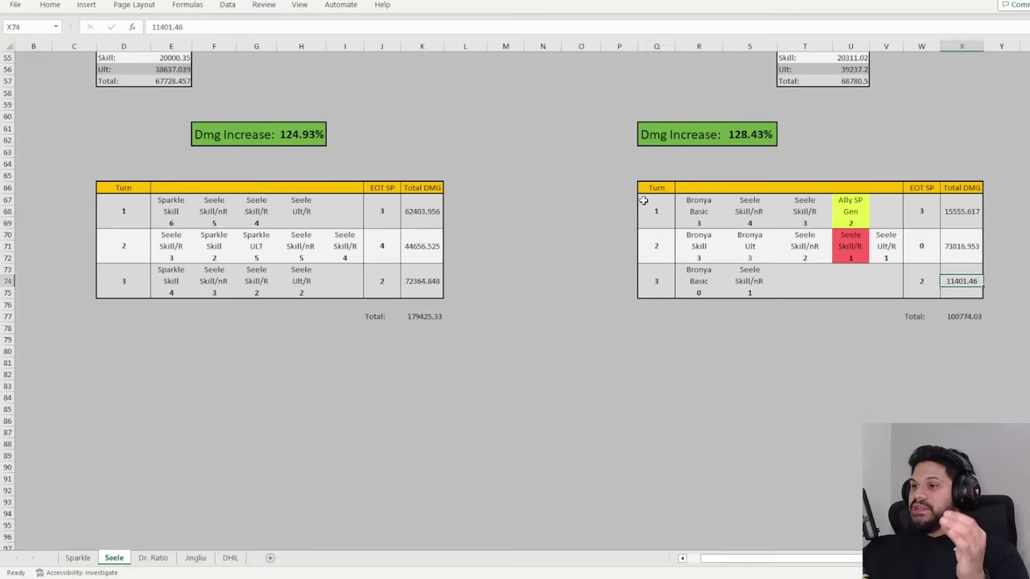
Review the Bronya rotation, checking Bronya's turn 1 Basic and turn 2 Ult, Seele's resurgence Skill and the Ally SP Gen
left_click_drag(646, 197, 944, 284)
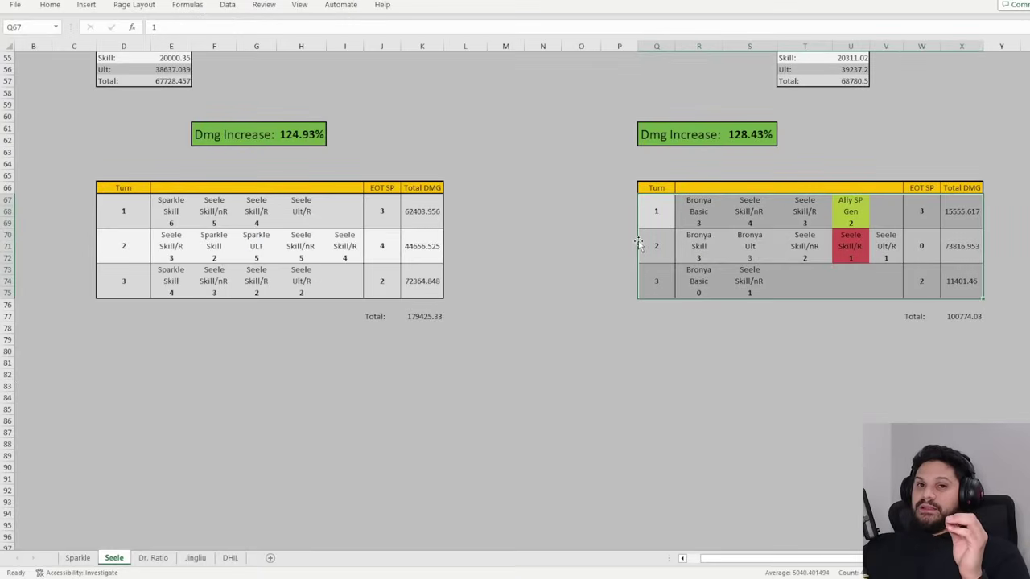
left_click(656, 202)
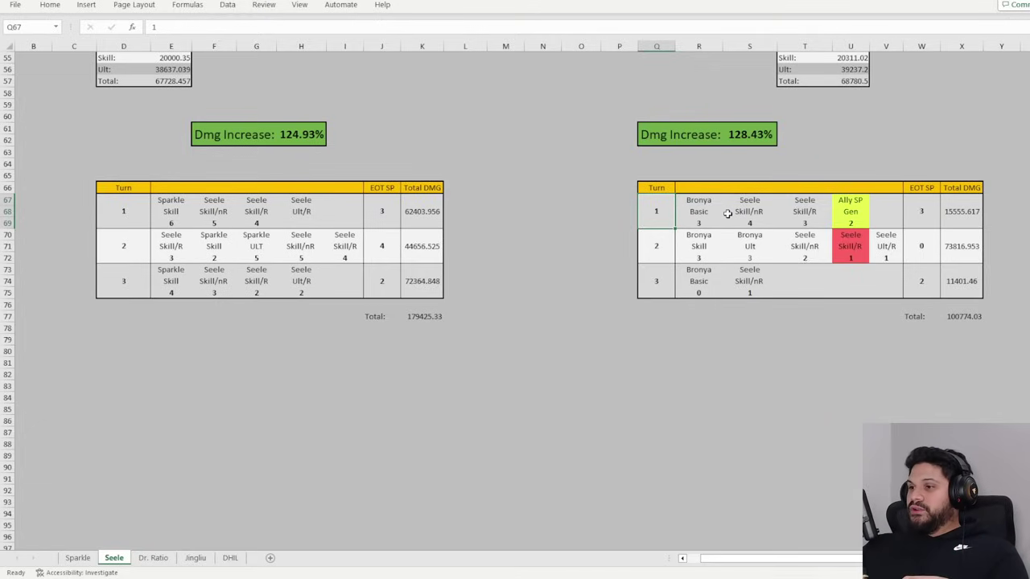
left_click(699, 212)
left_click(712, 202)
left_click(720, 210)
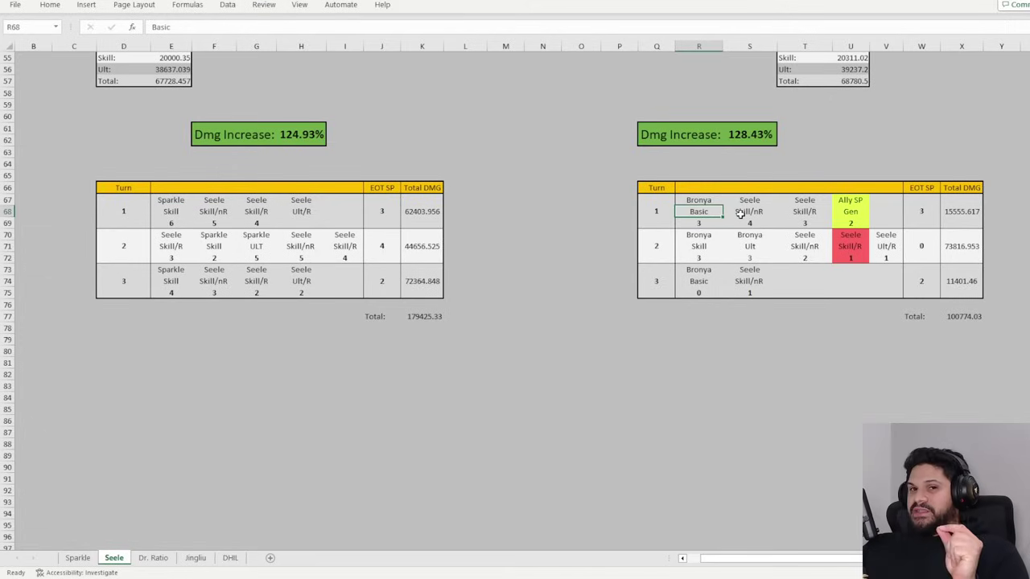
left_click(750, 235)
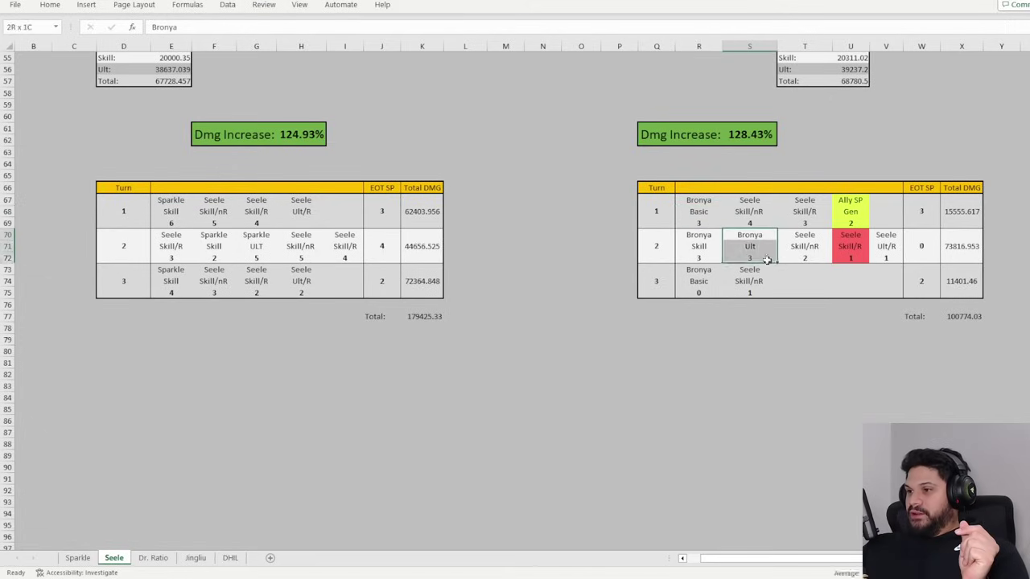
left_click(852, 236)
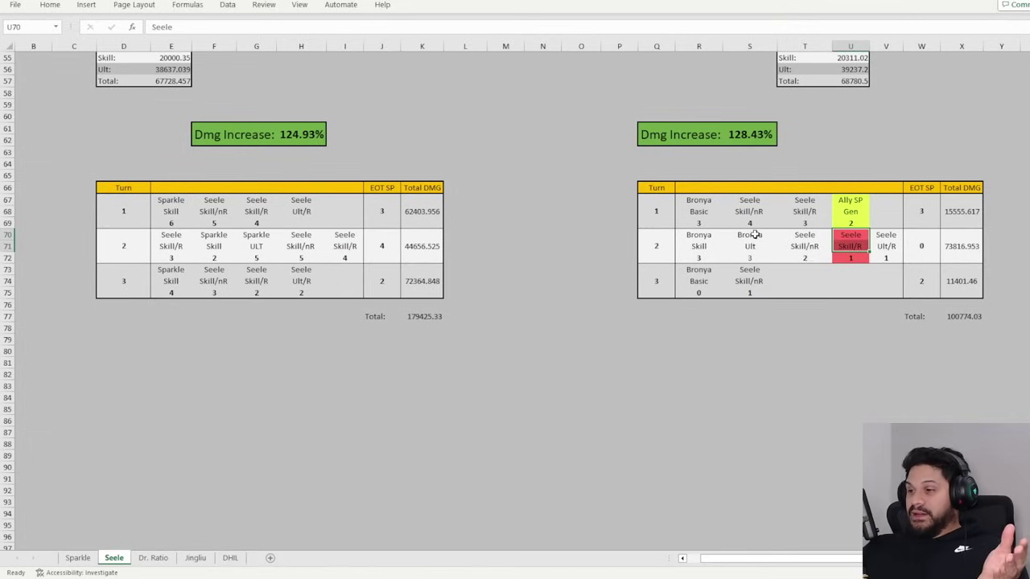
left_click_drag(755, 235, 760, 258)
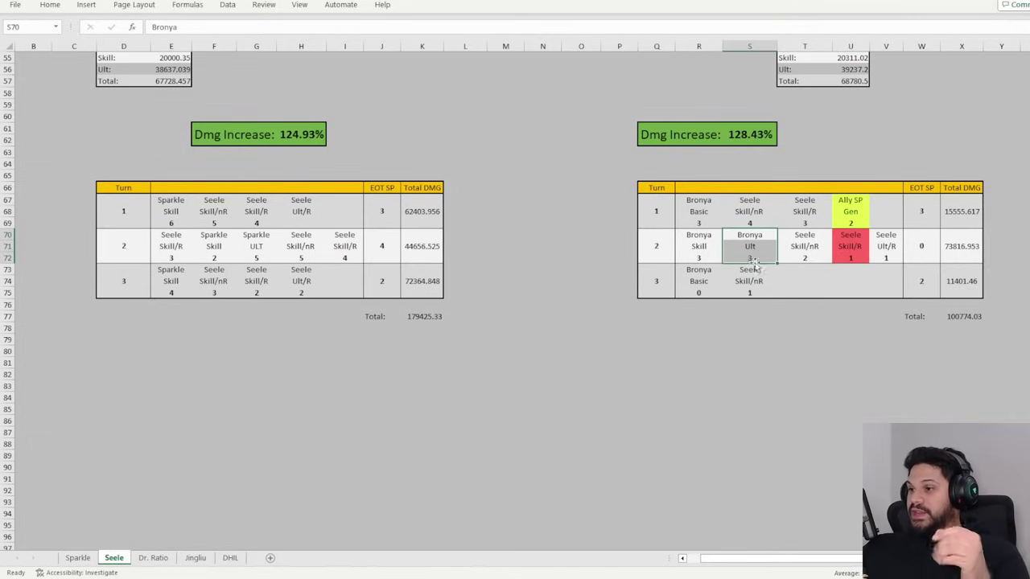
left_click_drag(860, 201, 858, 223)
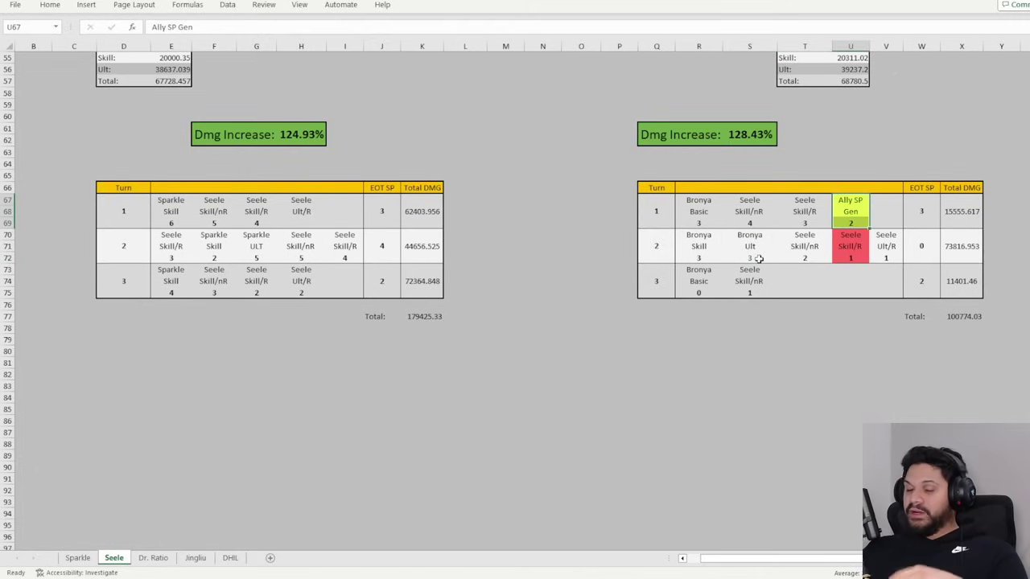
Review all three turns of the Sparkle rotation together with its overall damage total
left_click_drag(124, 203, 425, 281)
left_click(314, 270)
left_click_drag(120, 210, 427, 276)
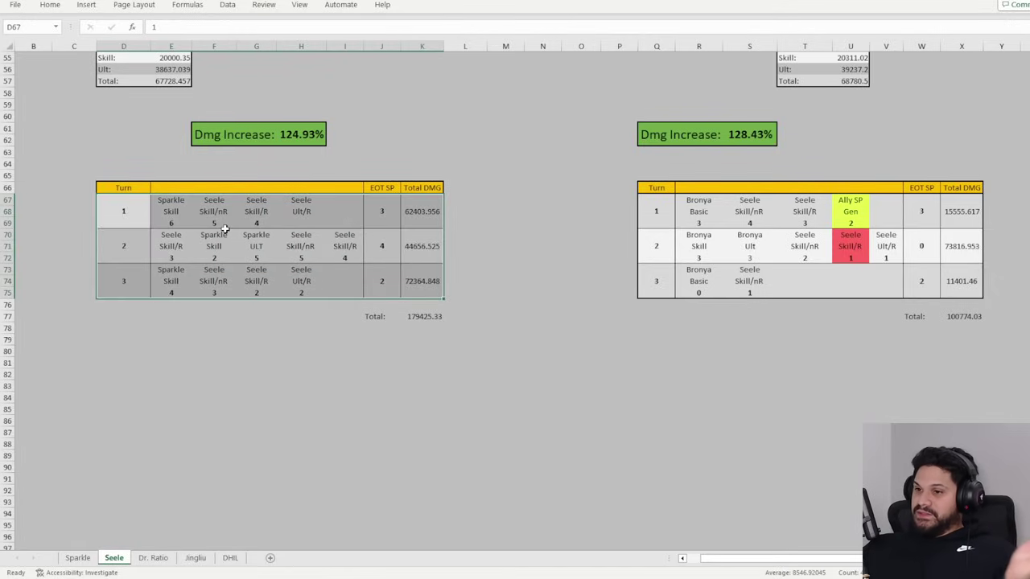
left_click(427, 316)
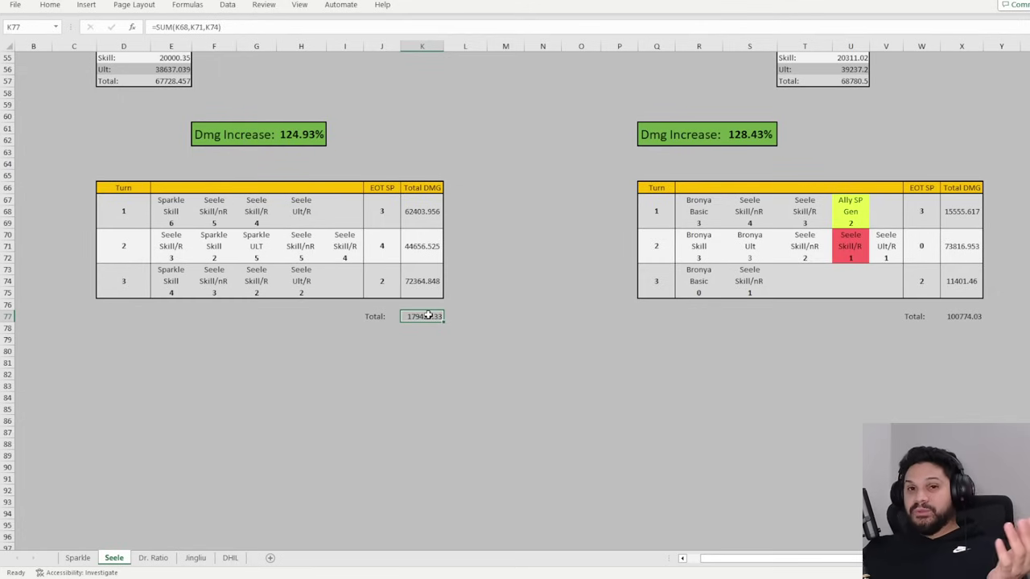
Inspect the upper part of the Seele sheet, checking the base damage Stat used for Seele with Sparkle
scroll(464, 361, "up", 15)
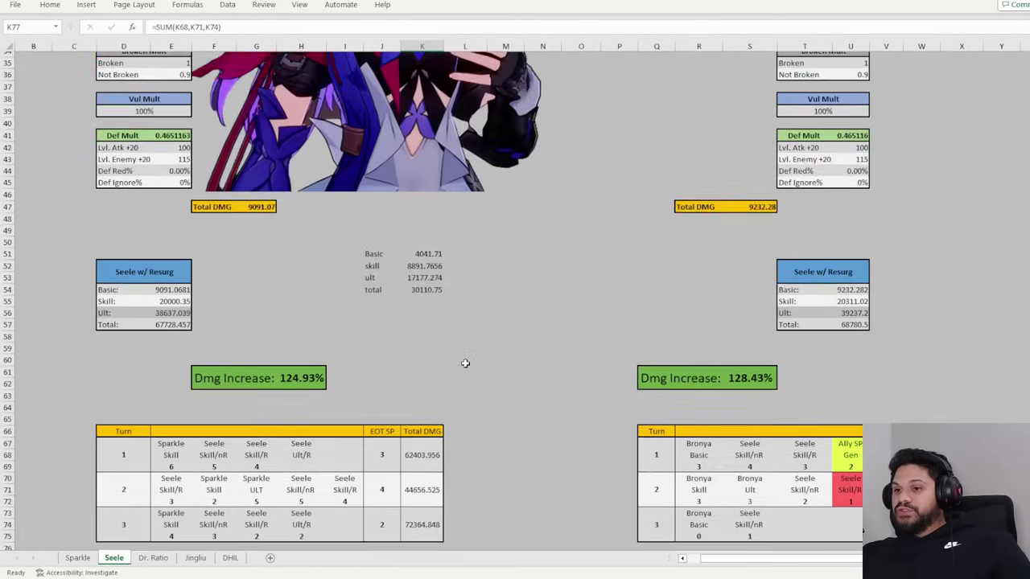
scroll(230, 373, "up", 2)
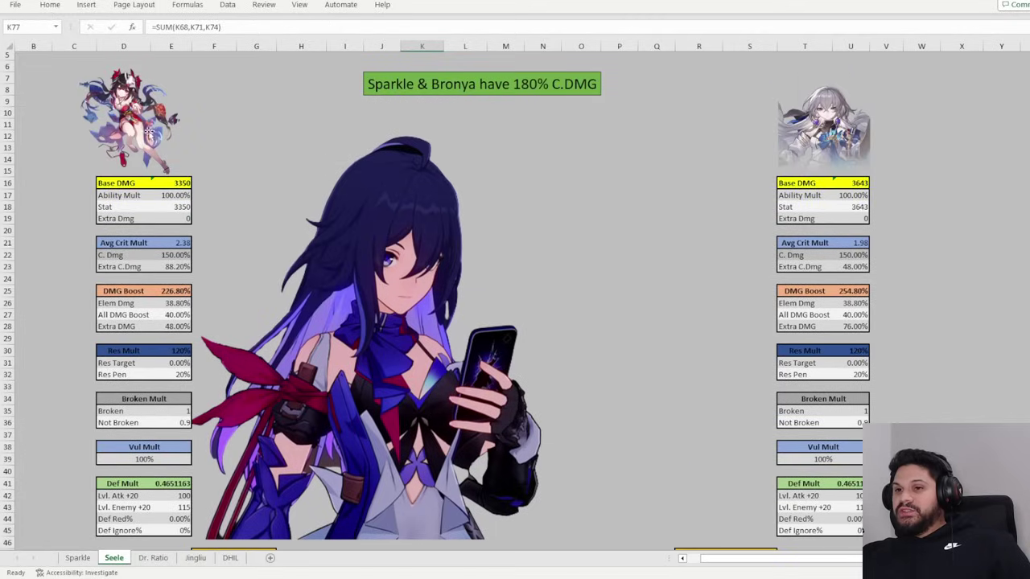
left_click(343, 257)
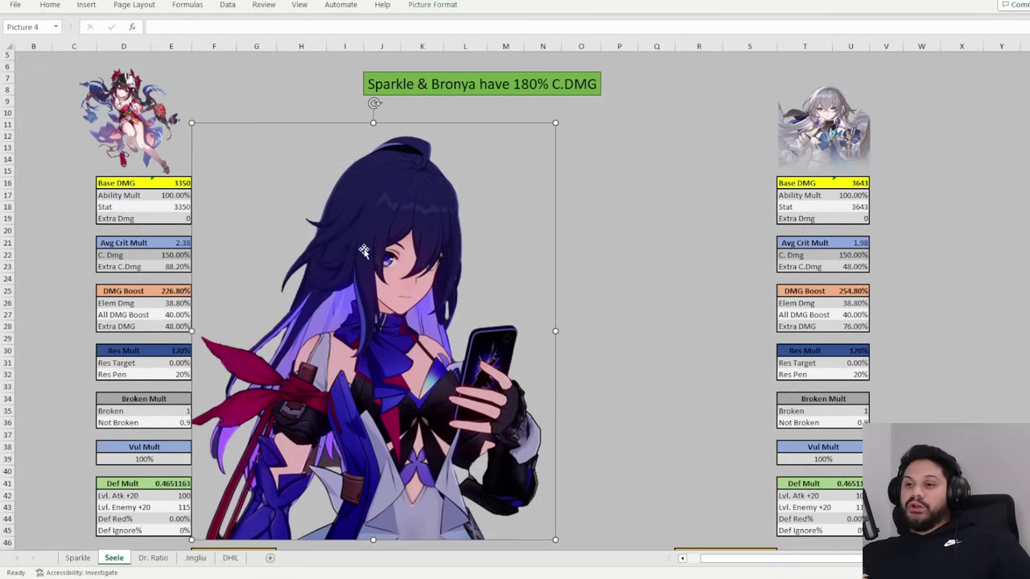
left_click(126, 103)
left_click(366, 246)
left_click(175, 137)
left_click(185, 207)
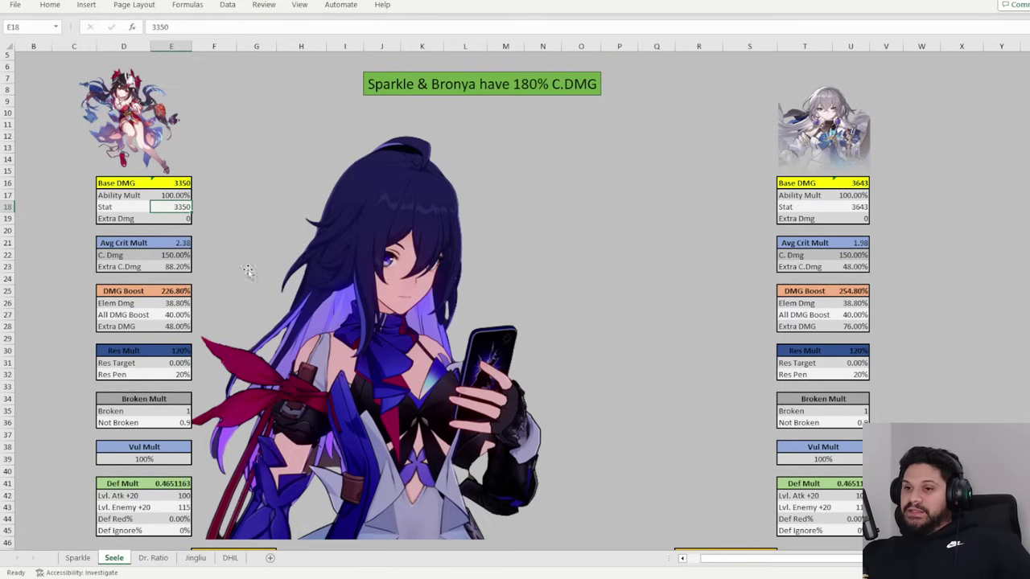
Compare the per-turn Total DMG and overall totals of the Sparkle and Bronya rotations
scroll(225, 253, "down", 15)
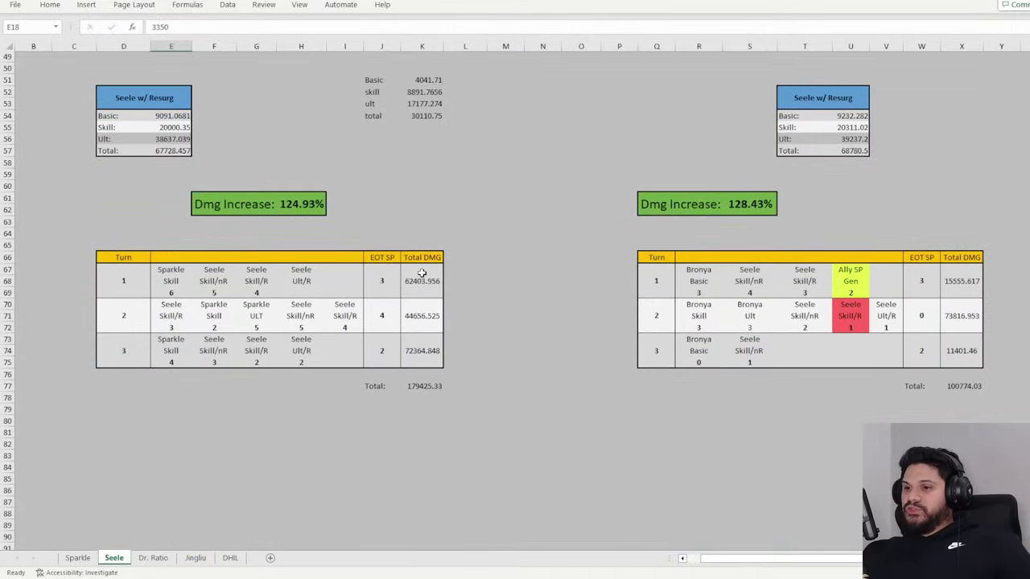
left_click_drag(421, 273, 421, 357)
left_click(421, 386)
scroll(551, 374, "down", 4)
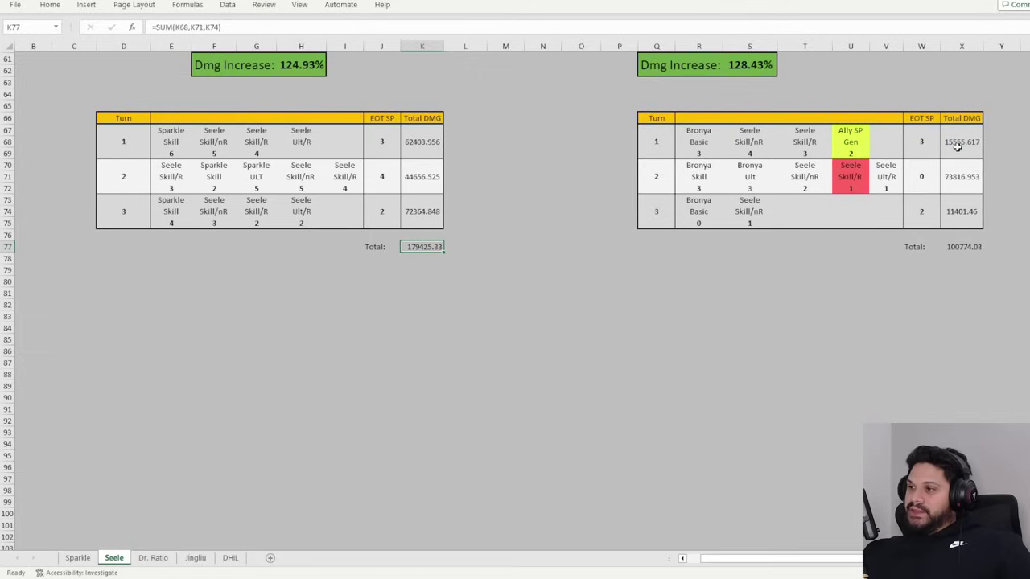
left_click_drag(959, 135, 961, 227)
left_click(970, 249)
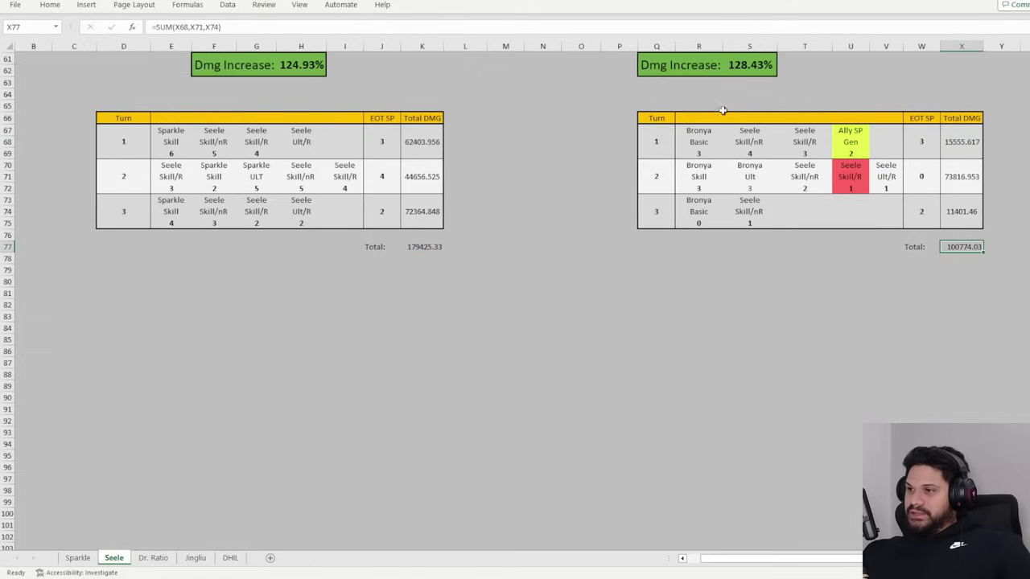
Examine the Bronya rotation's turn 2 actions and its three turns as a whole, comparing them with the Sparkle rotation's total
left_click_drag(702, 133, 882, 218)
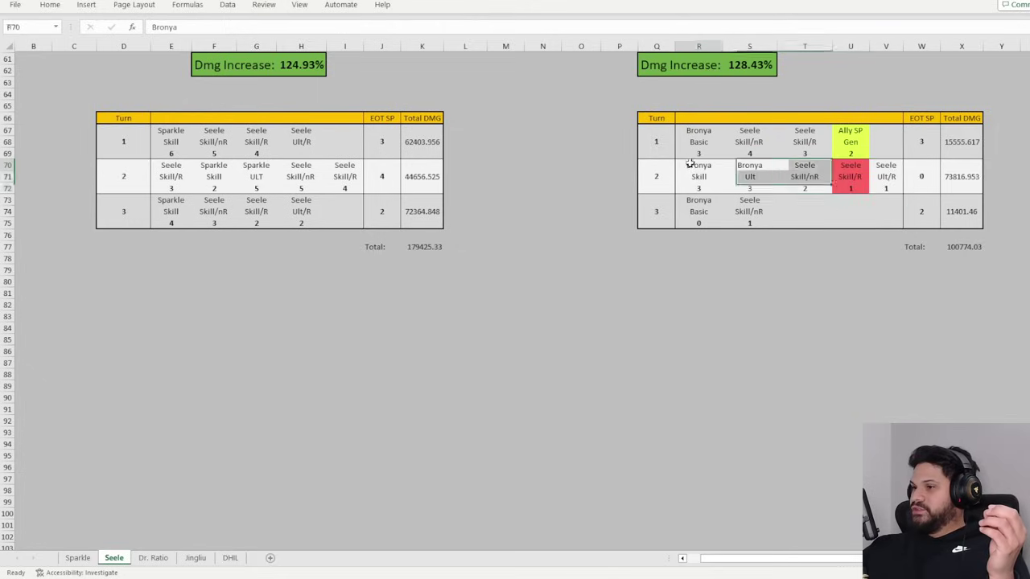
left_click_drag(690, 165, 895, 187)
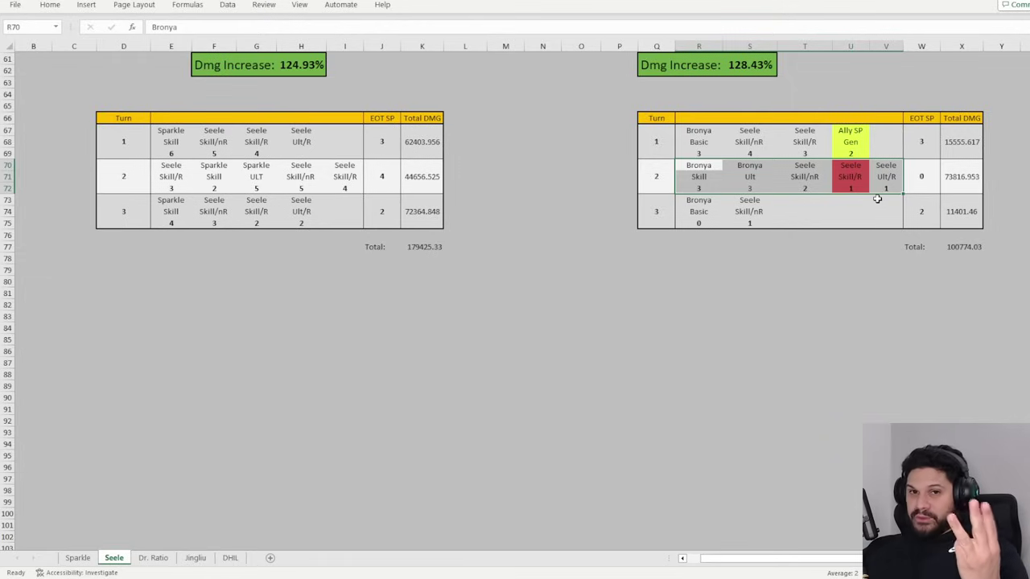
left_click_drag(639, 246, 849, 254)
left_click_drag(641, 193, 942, 214)
left_click_drag(675, 152, 966, 211)
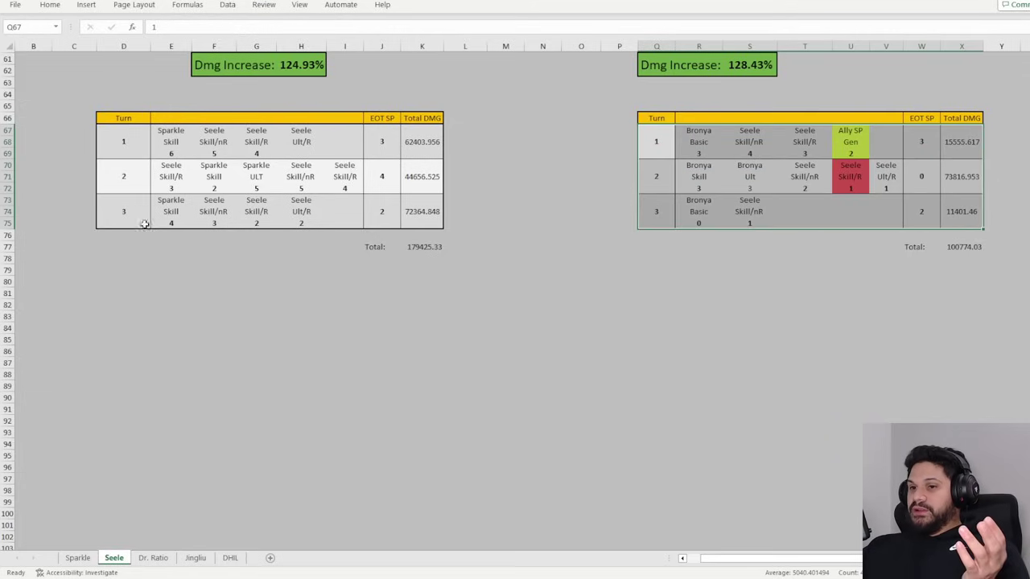
left_click_drag(122, 234, 428, 261)
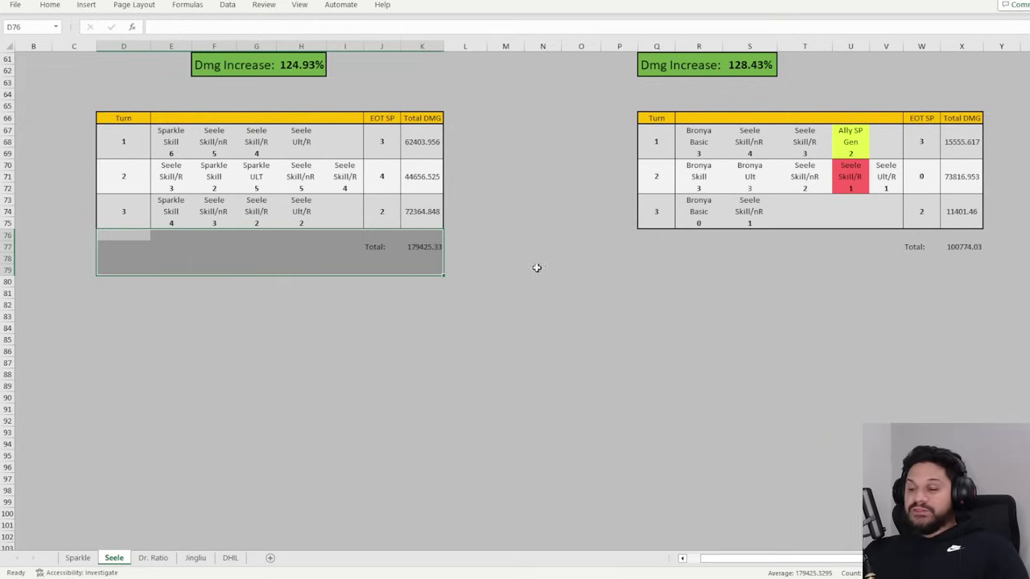
left_click_drag(659, 145, 682, 162)
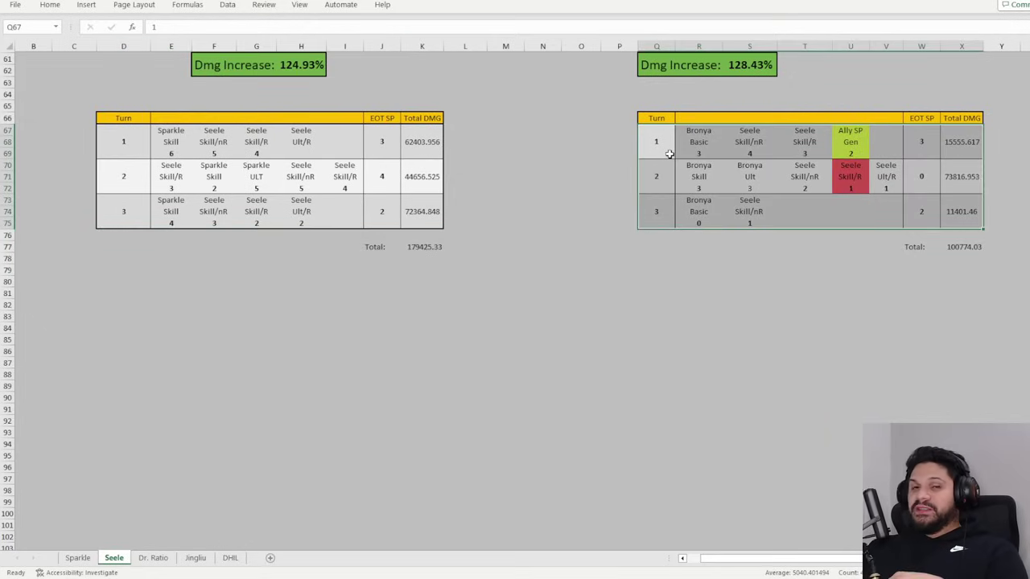
left_click(664, 139)
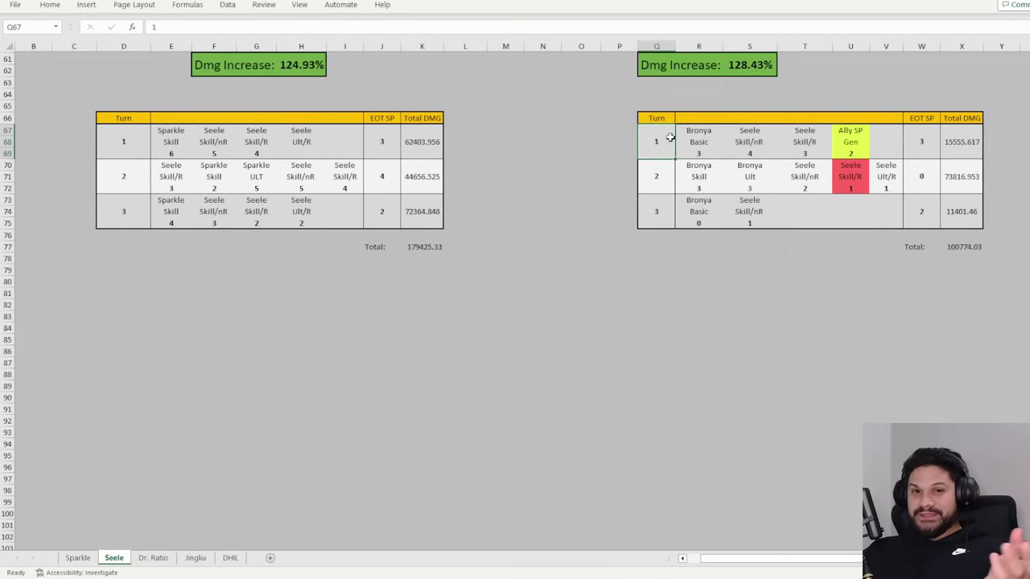
Recheck the three turns of the Bronya rotation on the Seele sheet, focusing on turns 1 and 3
left_click_drag(660, 181, 657, 142)
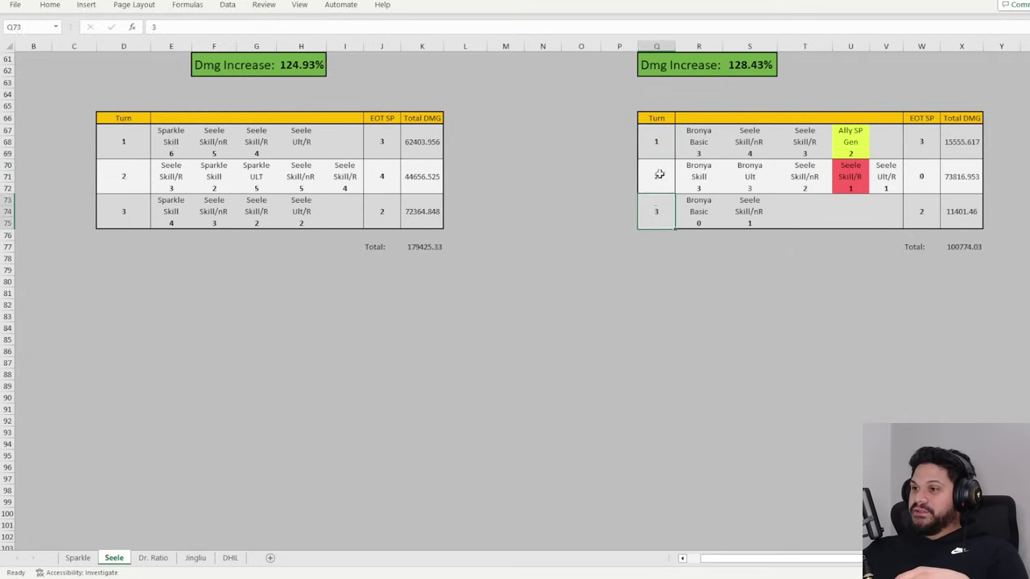
left_click(662, 207)
left_click(661, 140)
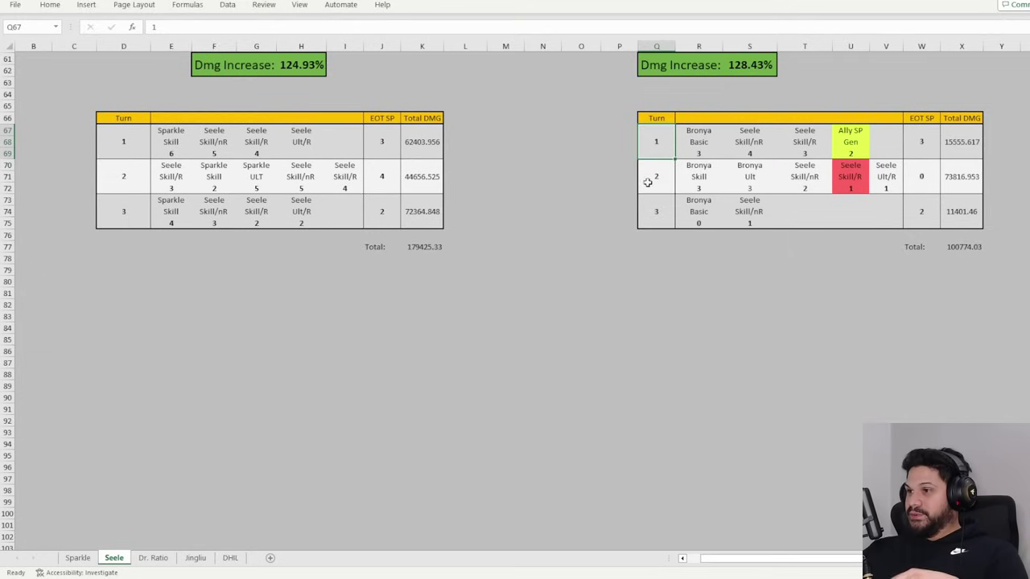
scroll(650, 186, "up", 1)
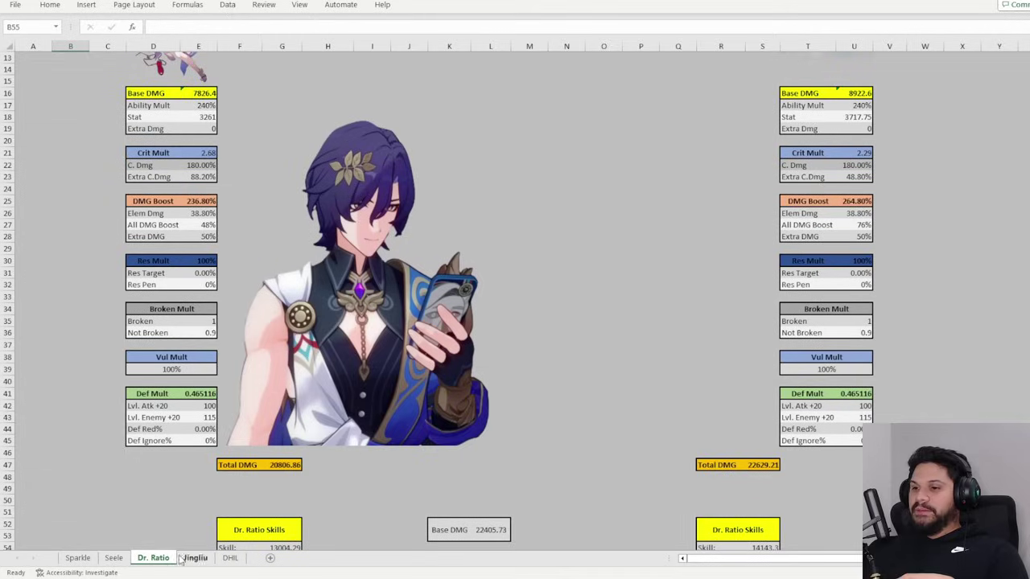
Look through the Dr. Ratio and Jingliu sheets, and examine hits 1 to 4 of the Enhanced Basic Atk w/Sparkle table on the DHIL sheet
scroll(354, 451, "down", 5)
left_click(189, 516)
left_click(195, 558)
left_click(230, 557)
scroll(520, 428, "down", 1)
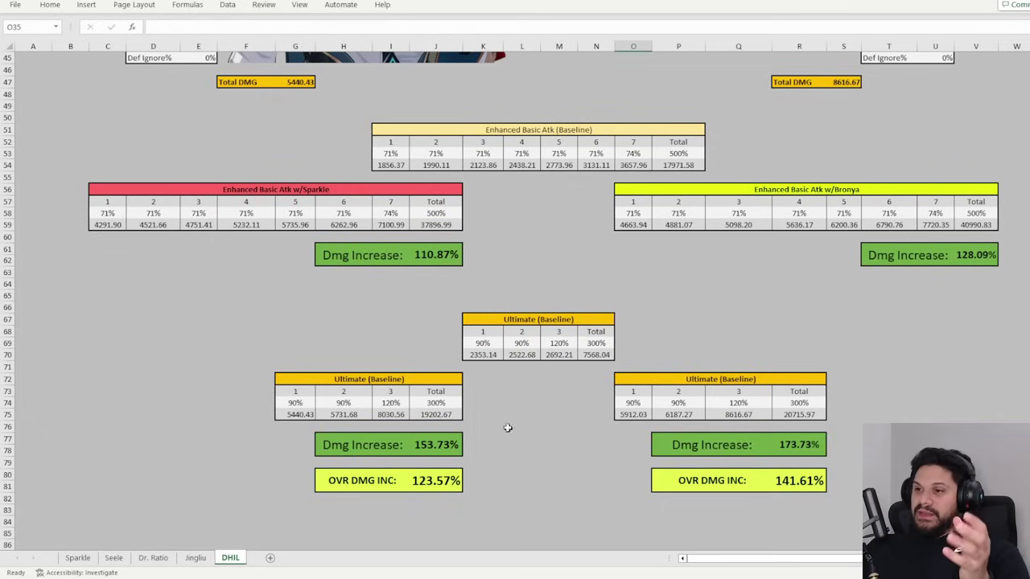
left_click(108, 202)
left_click(155, 202)
left_click(198, 202)
left_click(245, 202)
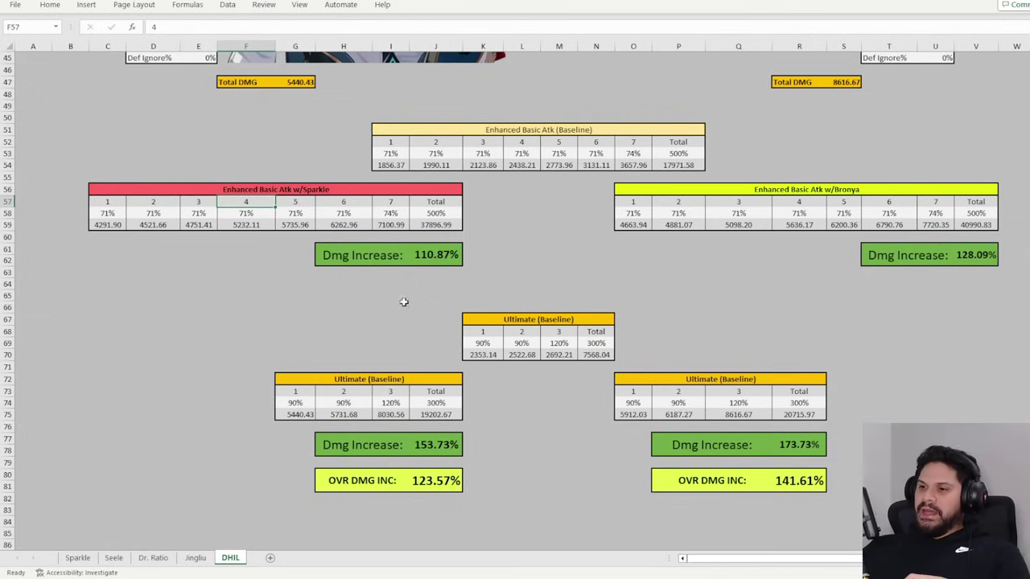
Compare the Dmg Increase percentages for Sparkle and Bronya on the Dr. Ratio sheet
left_click(153, 558)
scroll(294, 418, "down", 1)
left_click(313, 415)
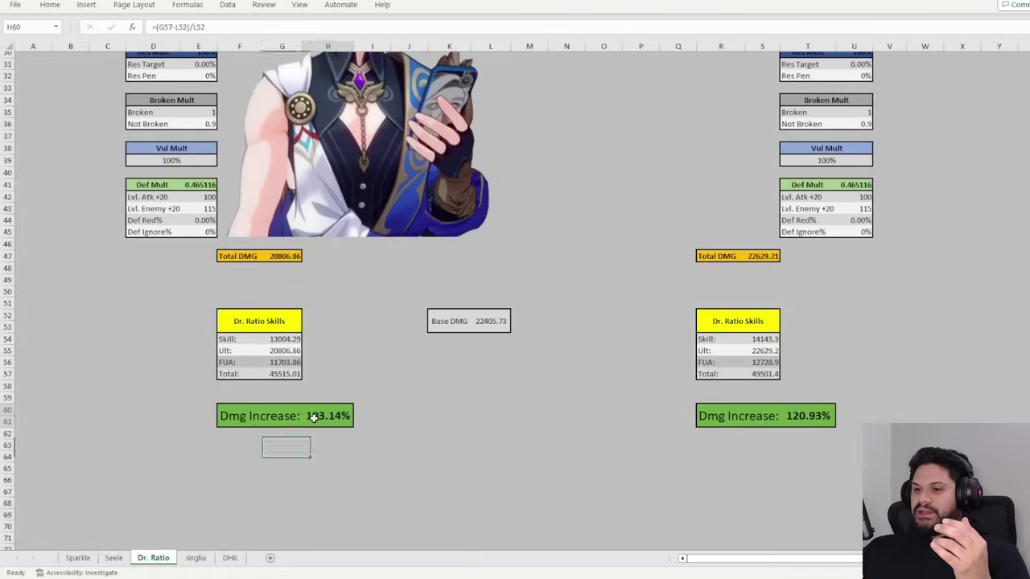
left_click(791, 421)
left_click(358, 416)
left_click(767, 427)
left_click(809, 416)
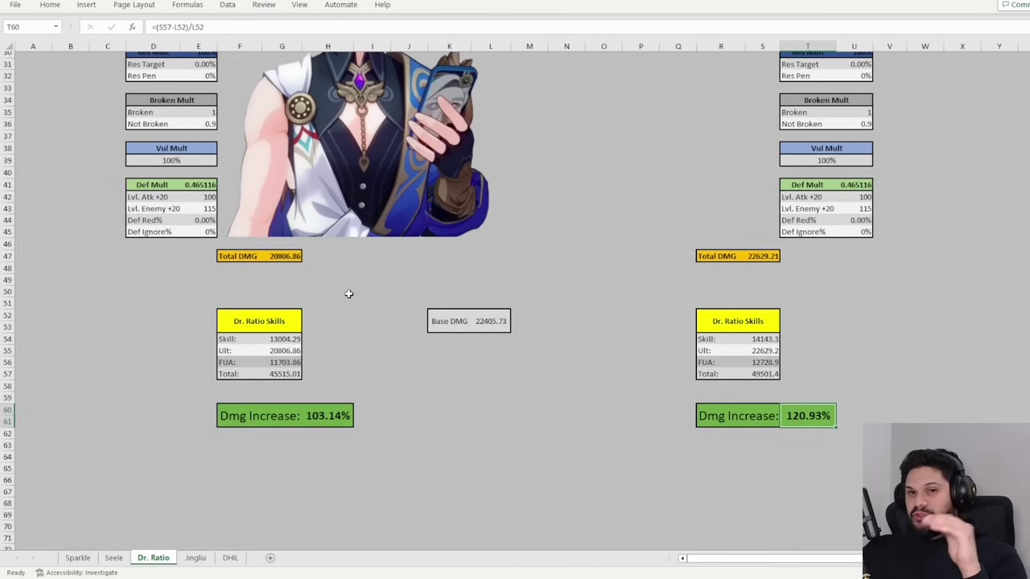
Examine the upper Sparkle and Bronya stat blocks on the Dr. Ratio sheet, singling out the Sparkle and Dr. Ratio pictures
scroll(386, 358, "up", 5)
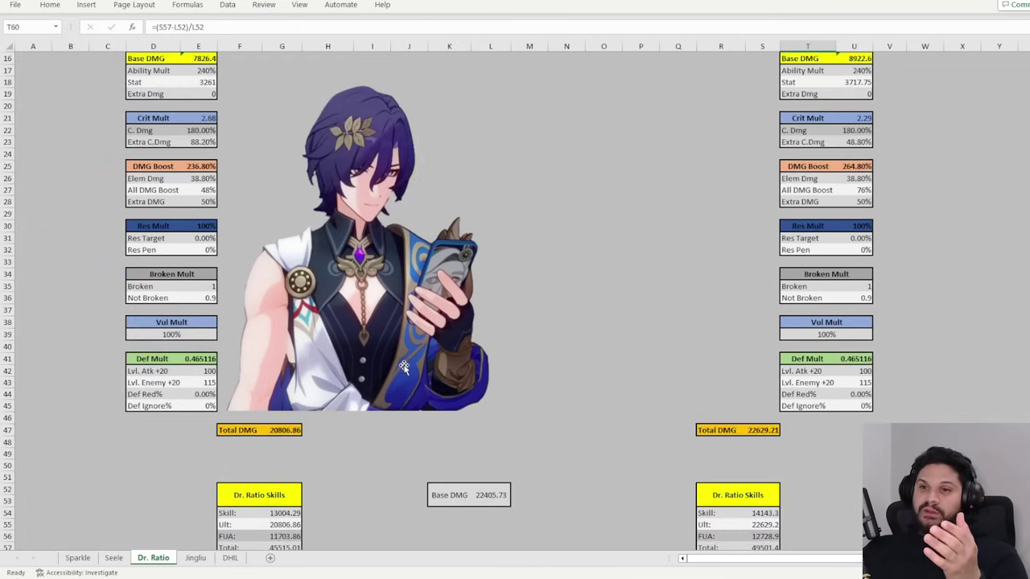
scroll(404, 367, "down", 2)
scroll(432, 311, "up", 2)
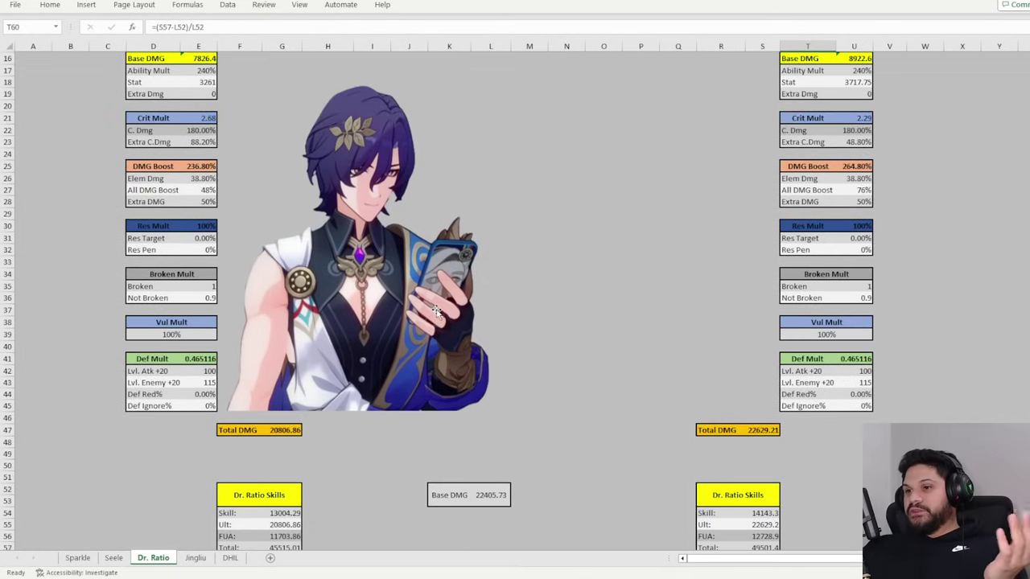
scroll(437, 310, "up", 3)
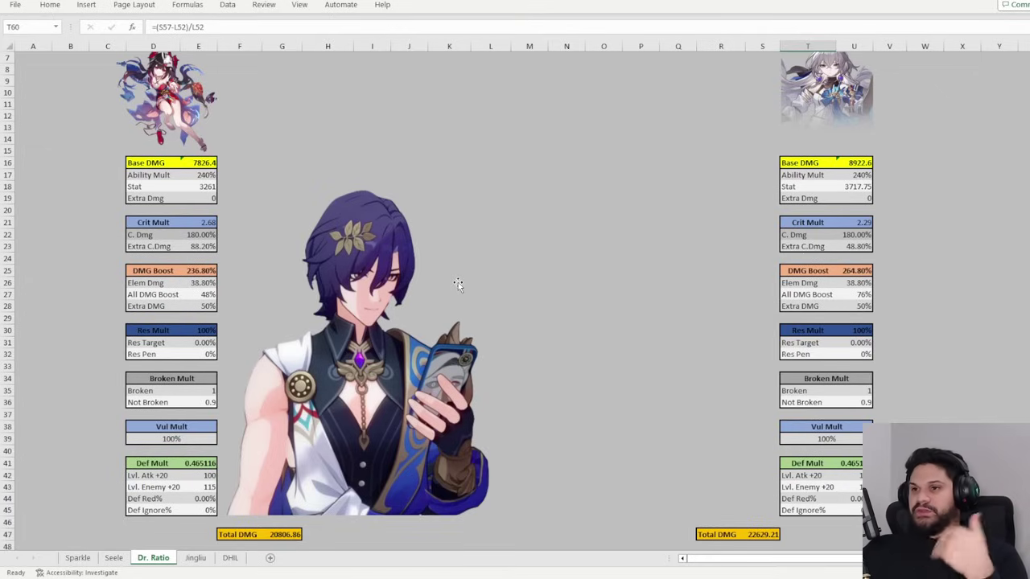
mouse_move(448, 128)
left_mouse_down()
mouse_move(602, 258)
mouse_move(495, 211)
left_mouse_up()
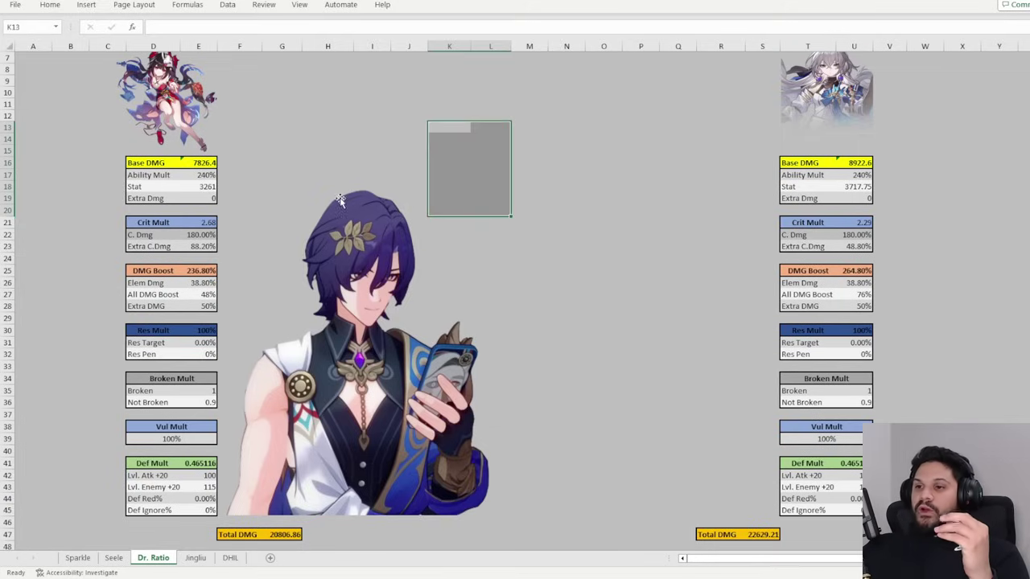
left_click(157, 90)
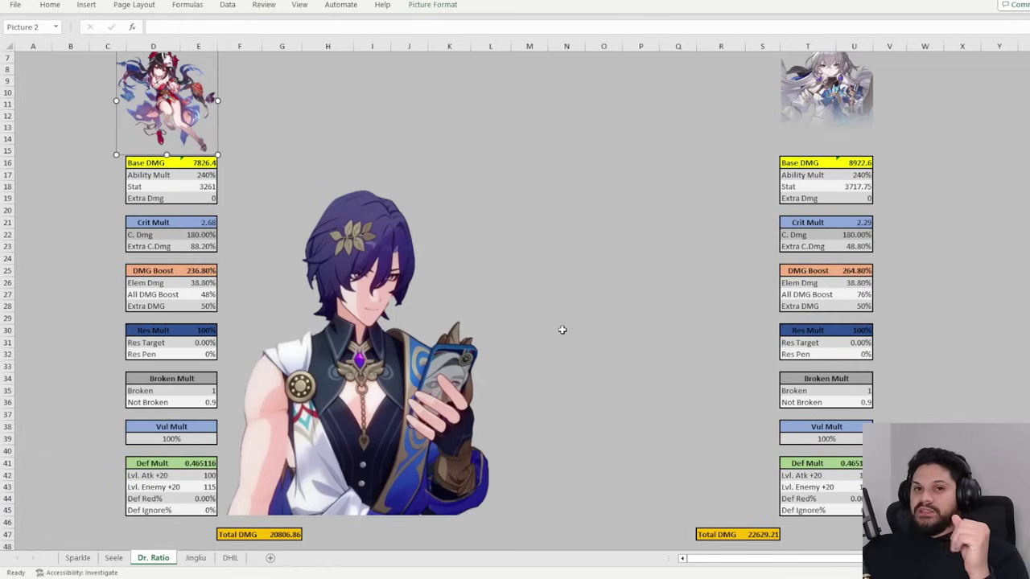
left_click(384, 275)
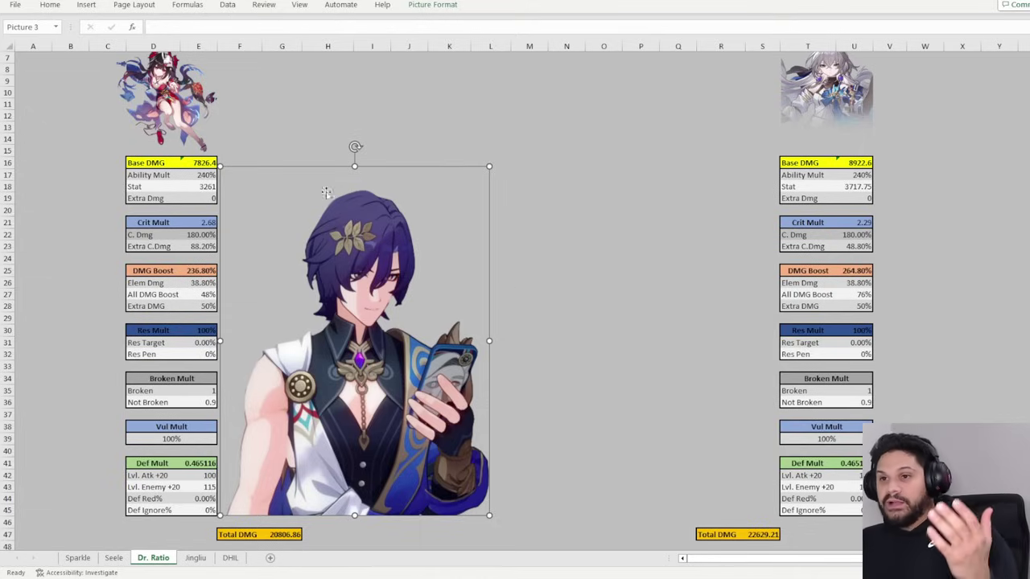
left_click(171, 92)
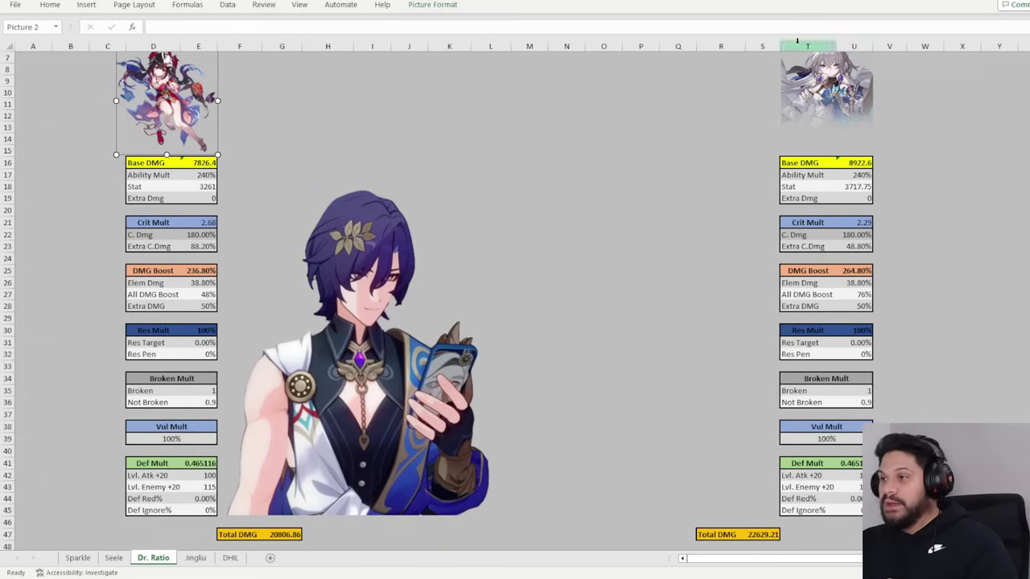
Move the Bronya picture on the Dr. Ratio sheet down so it sits directly above her Base DMG block
left_click(817, 94)
left_click_drag(817, 95, 818, 120)
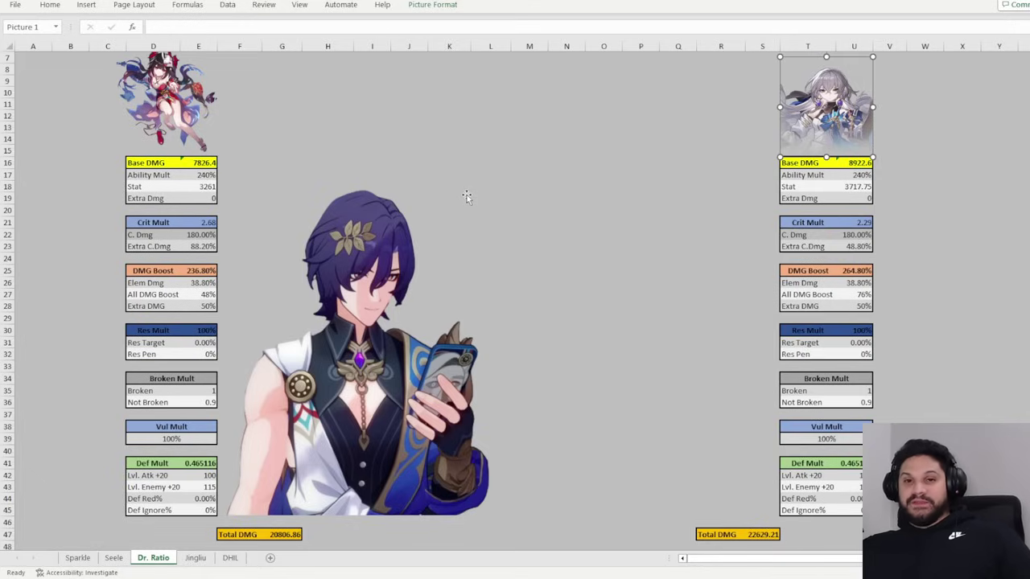
left_click(186, 97)
Review the Dr. Ratio damage results, and examine the Sparkle and Bronya stats and damage totals on the Jingliu sheet
scroll(486, 272, "down", 5)
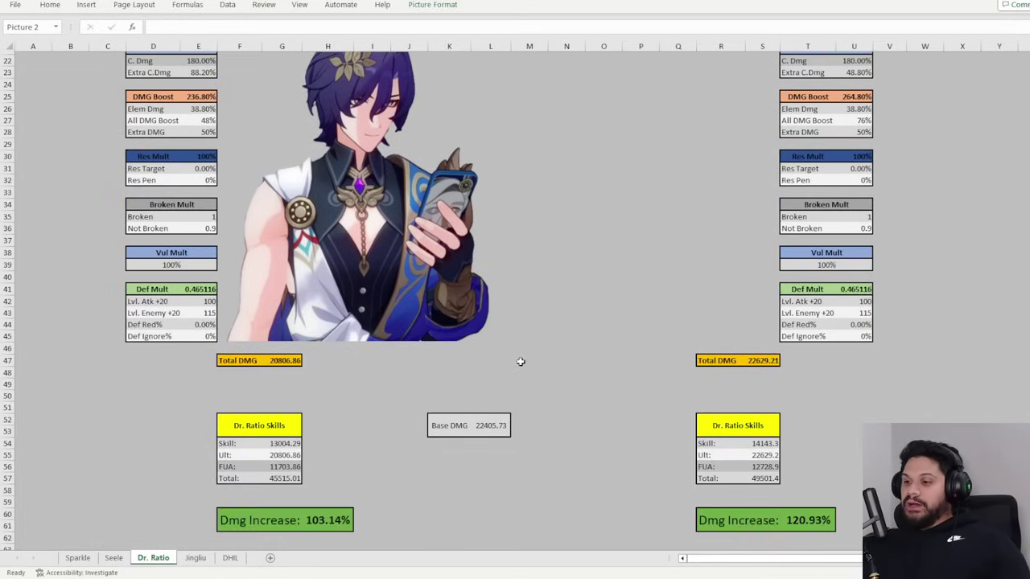
scroll(519, 362, "down", 6)
key("ctrl+Page_Down")
scroll(489, 324, "down", 4)
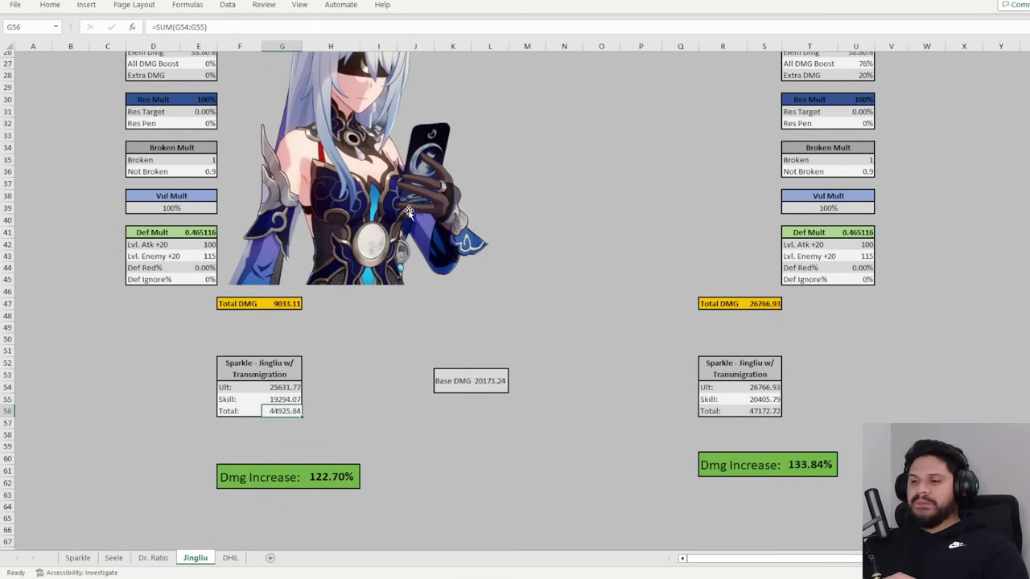
scroll(460, 202, "up", 2)
scroll(462, 202, "up", 3)
scroll(628, 281, "down", 2)
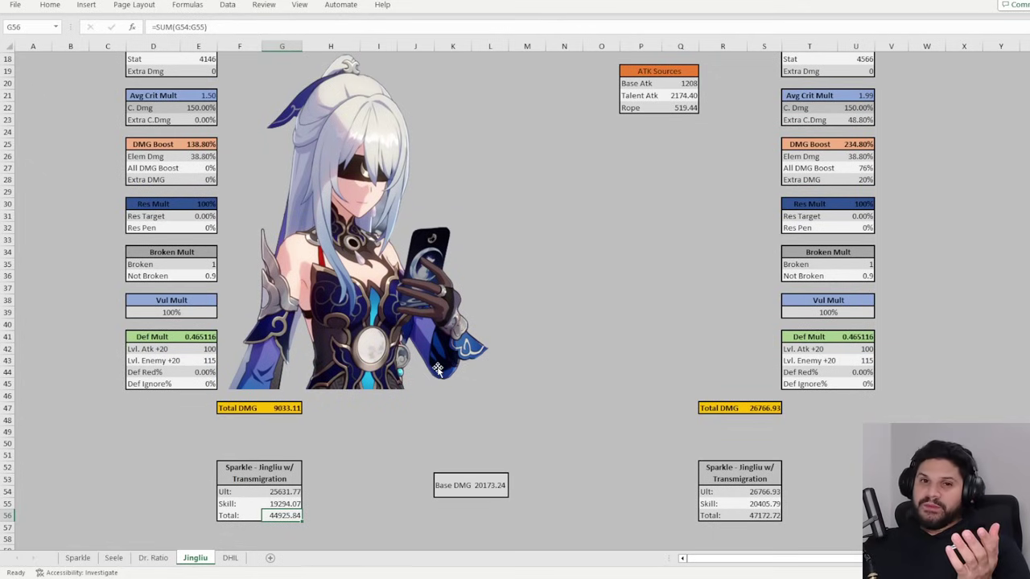
Inspect the upper Sparkle and Bronya stat blocks on the DHIL sheet
left_click(230, 557)
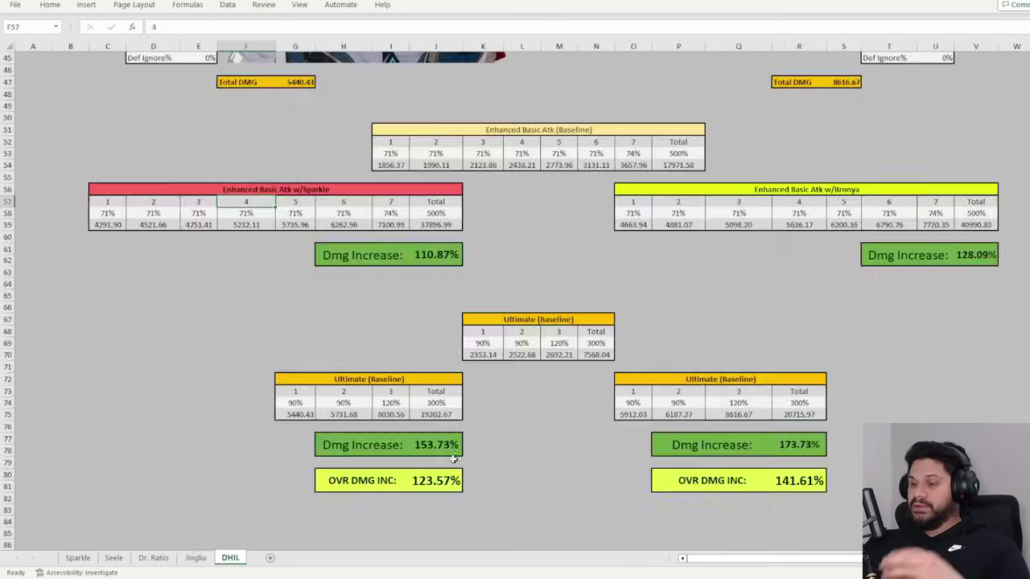
scroll(547, 391, "up", 10)
scroll(551, 386, "up", 2)
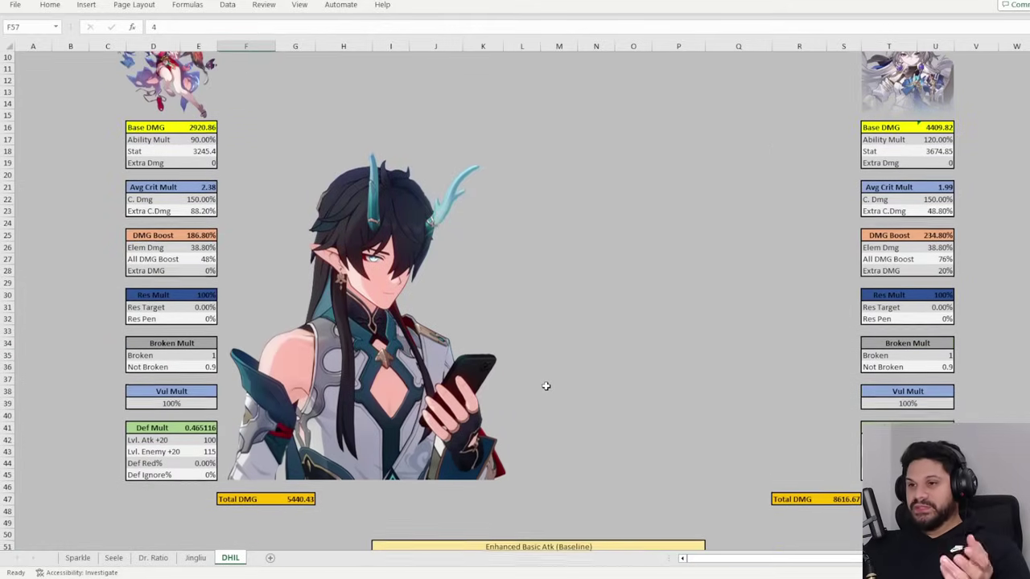
scroll(545, 387, "up", 1)
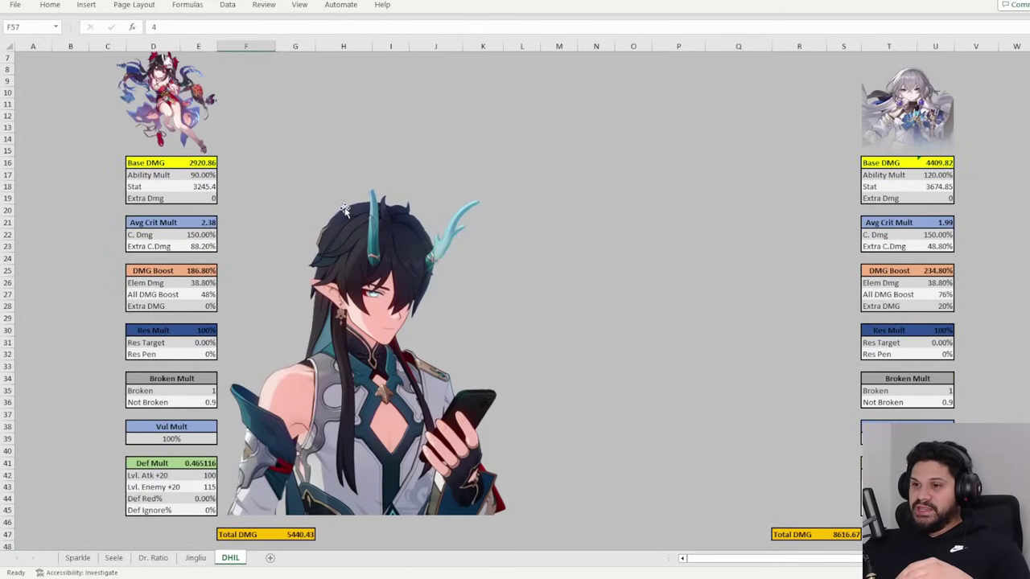
Single out the DHIL and Bronya pictures in turn to consider their pairing on the DHIL sheet
left_click(372, 231)
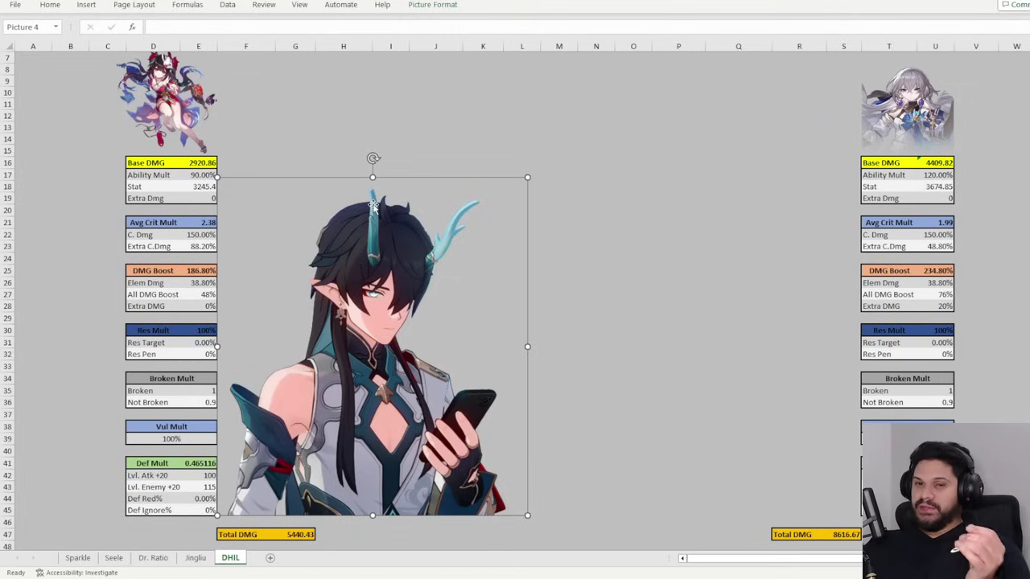
left_click(923, 111)
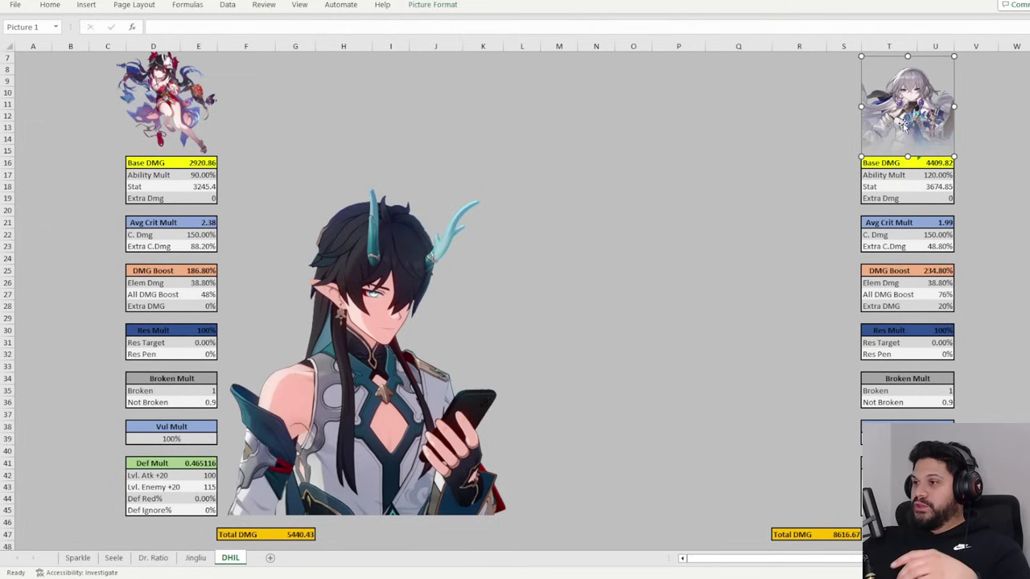
left_click(386, 268)
left_click(876, 123)
left_click(404, 266)
left_click(924, 128)
left_click(344, 251)
left_click(713, 165)
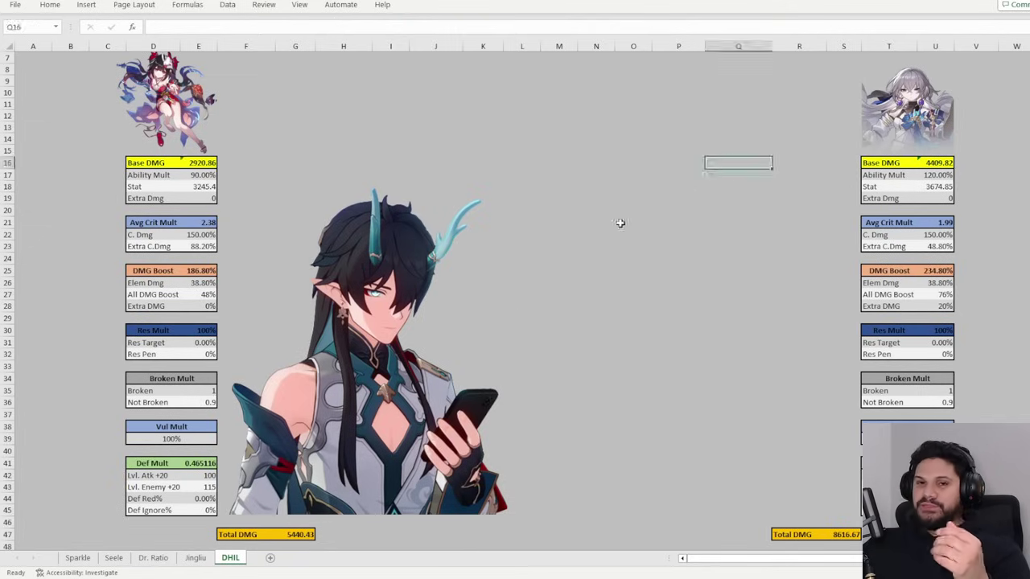
Compare the Enhanced Basic Atk, Ultimate and overall damage increases for Sparkle and Bronya on the DHIL sheet
scroll(552, 263, "down", 3)
left_click_drag(359, 262, 355, 265)
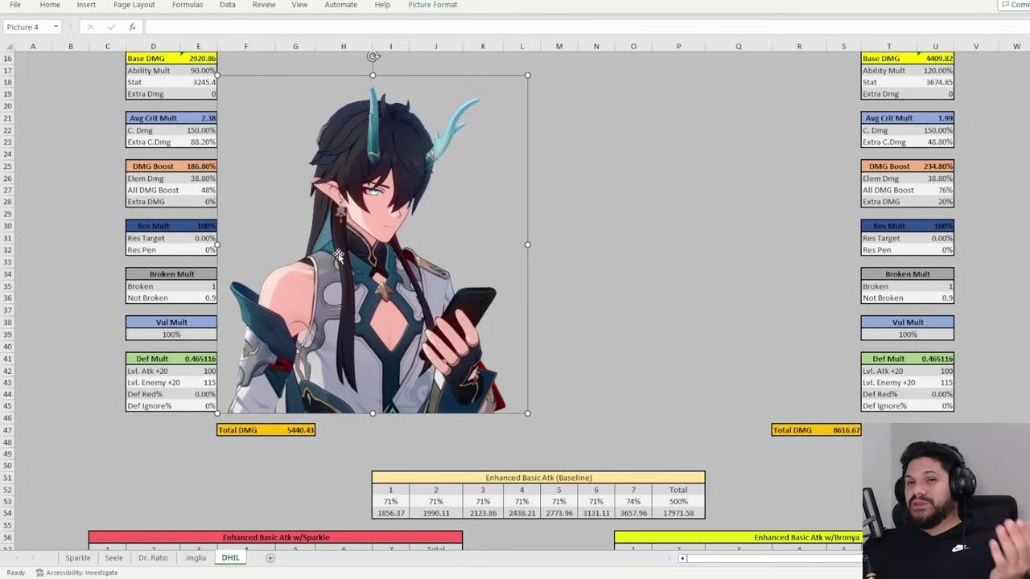
scroll(338, 265, "down", 4)
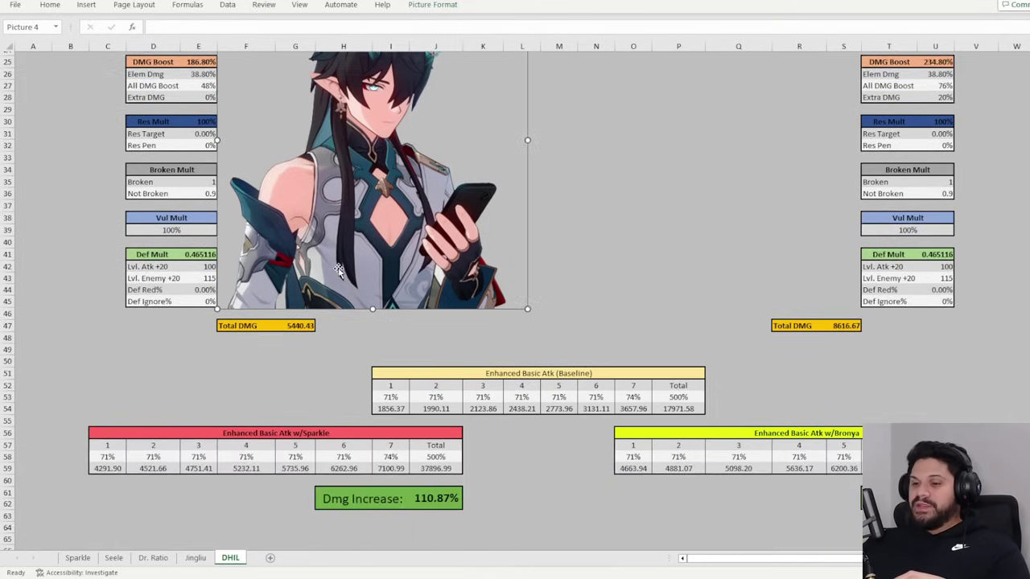
scroll(341, 268, "up", 2)
scroll(321, 447, "down", 3)
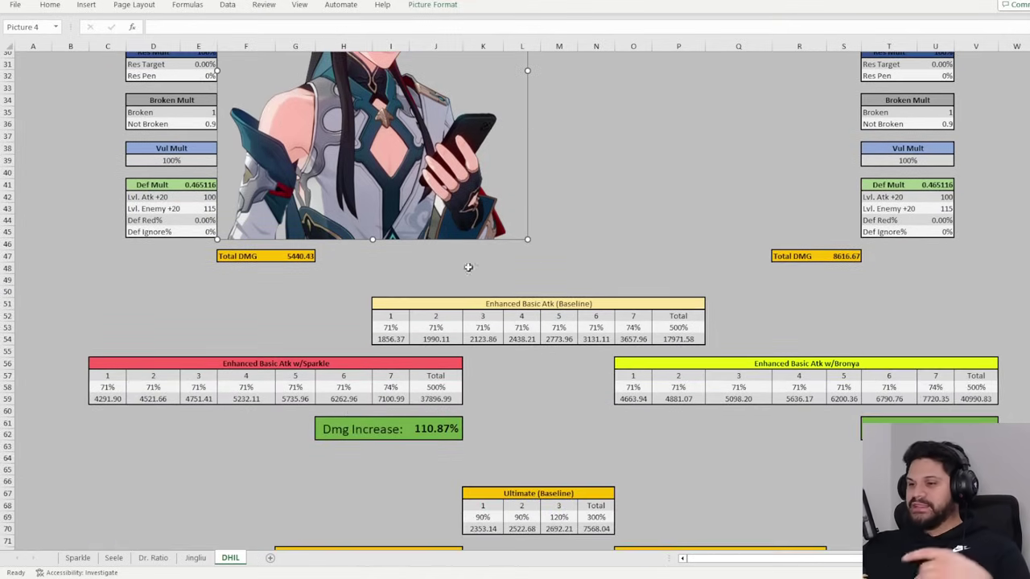
scroll(449, 285, "down", 4)
scroll(449, 285, "down", 1)
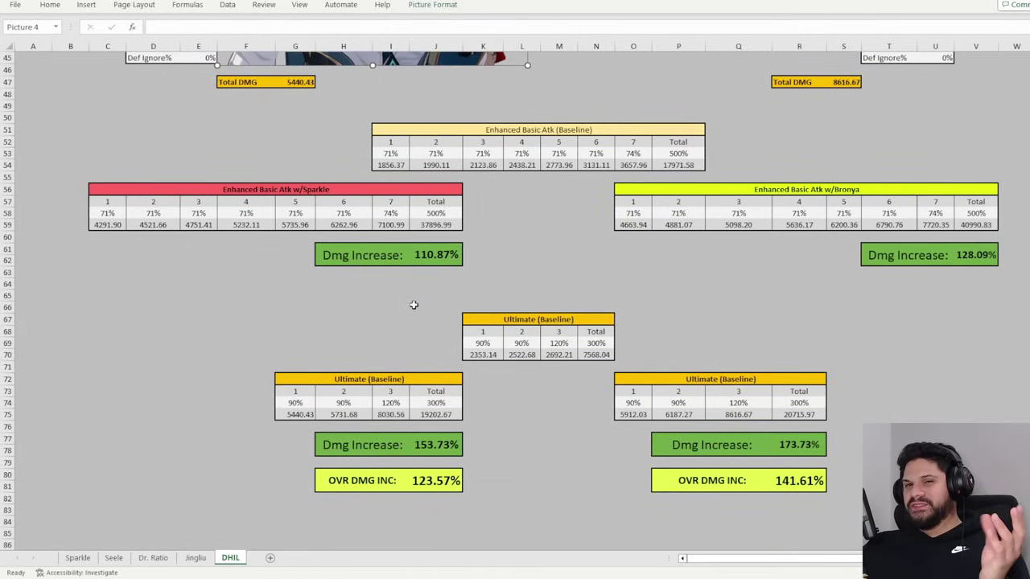
Go back through the sheets to Seele and examine the Bronya rotation's Ally SP Gen, highlighted Seele Skill/R and all three turns of actions
left_click(155, 557)
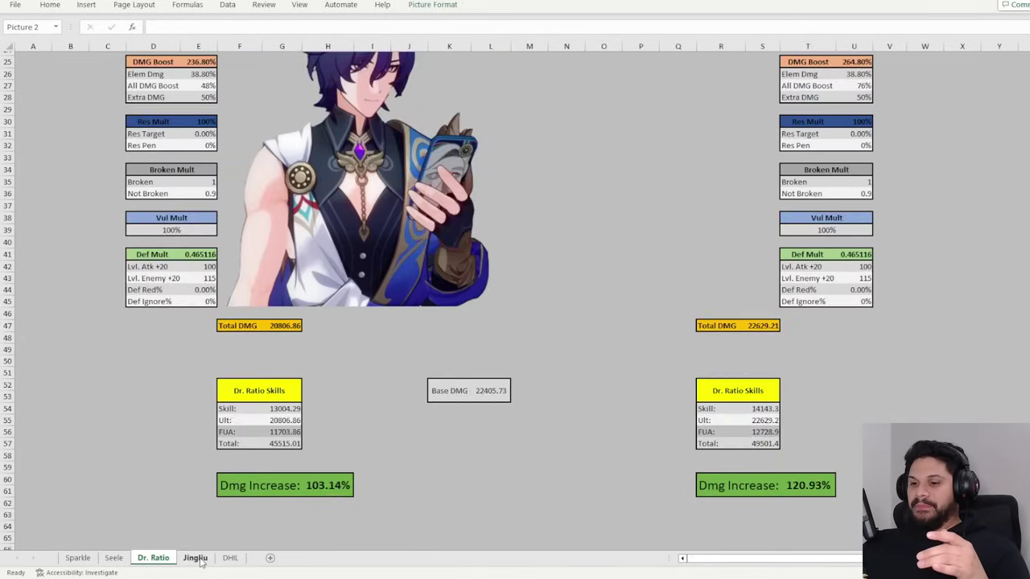
left_click(194, 557)
scroll(436, 361, "up", 2)
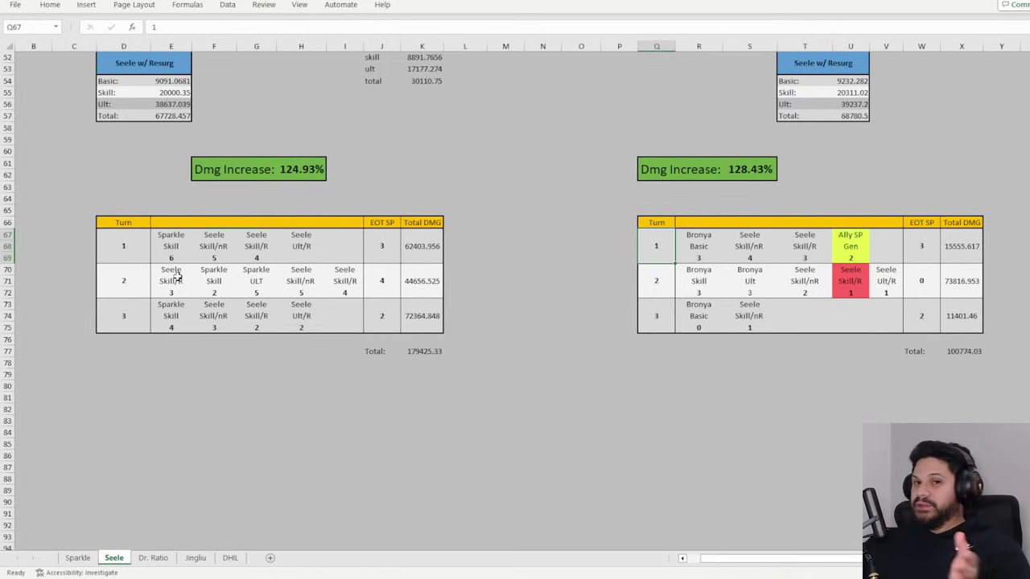
left_click_drag(845, 244, 842, 293)
left_click(842, 293)
left_click_drag(698, 239, 888, 323)
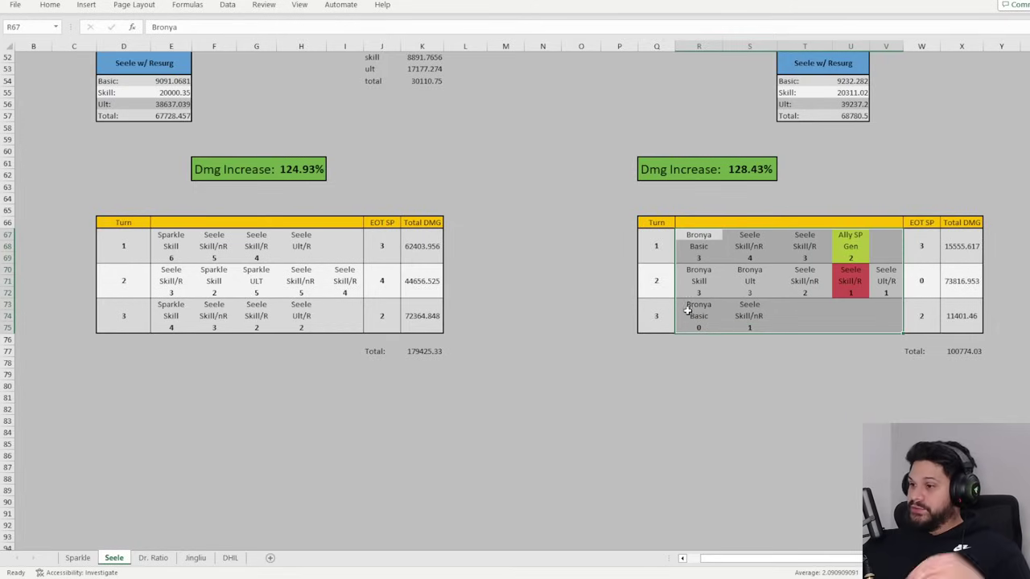
left_click(505, 280)
View the upper stat blocks of the Seele sheet, singling out the Seele and Bronya pictures
scroll(434, 261, "up", 12)
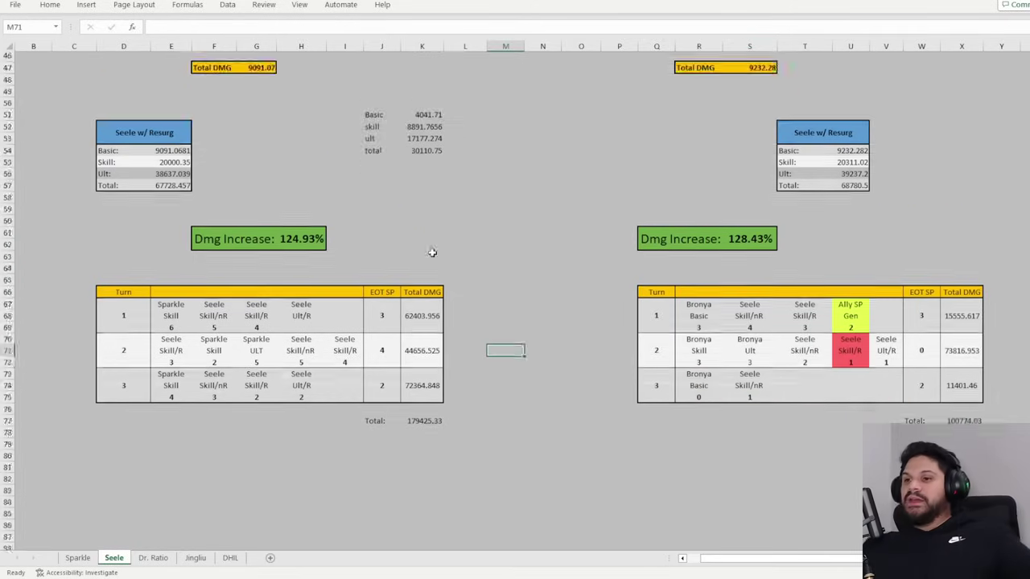
scroll(434, 261, "up", 3)
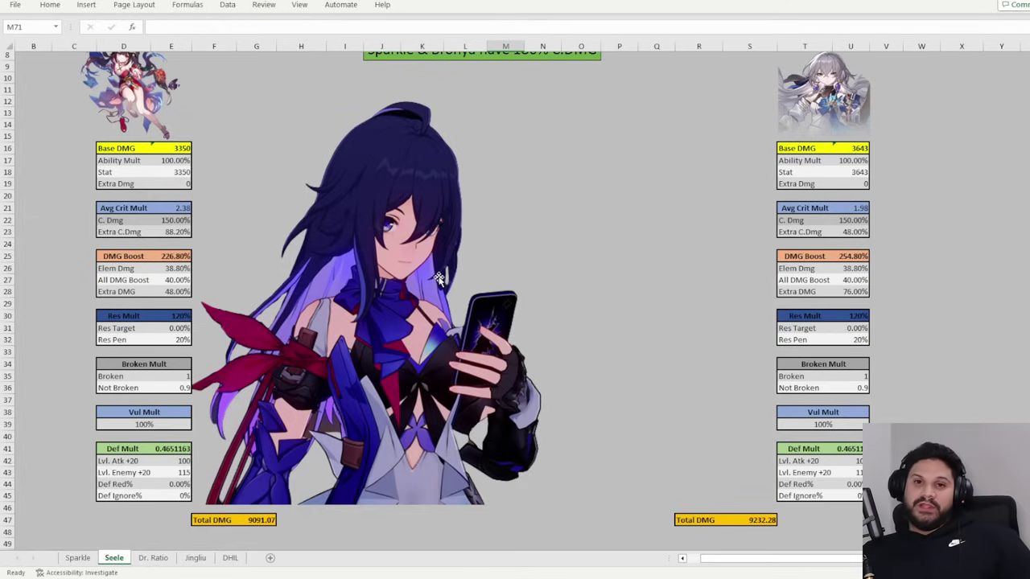
left_click(496, 181)
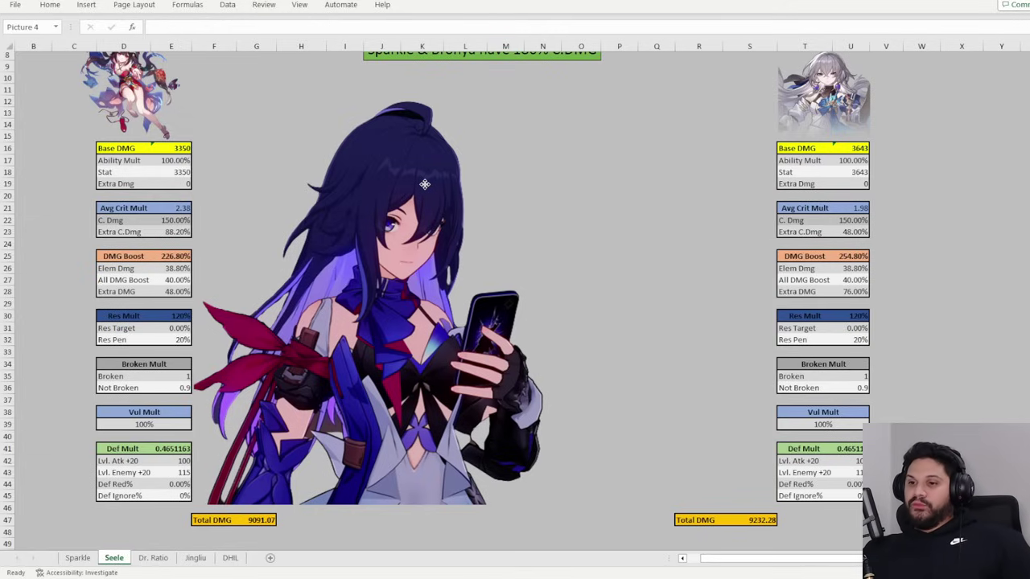
key("Tab")
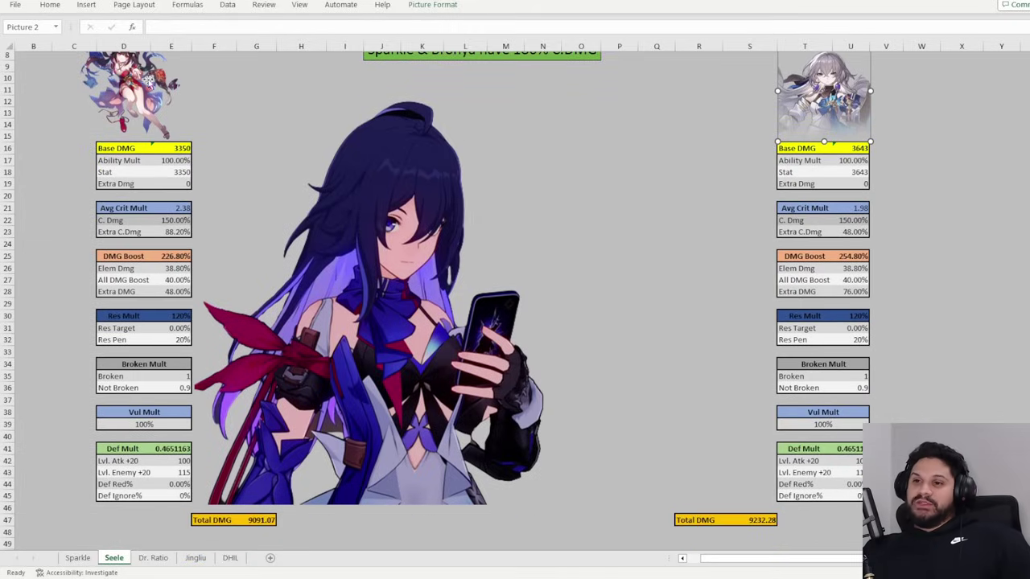
Single out the Sparkle and Seele pictures in turn on the Seele sheet to consider their pairing
key("Tab")
key("Tab")
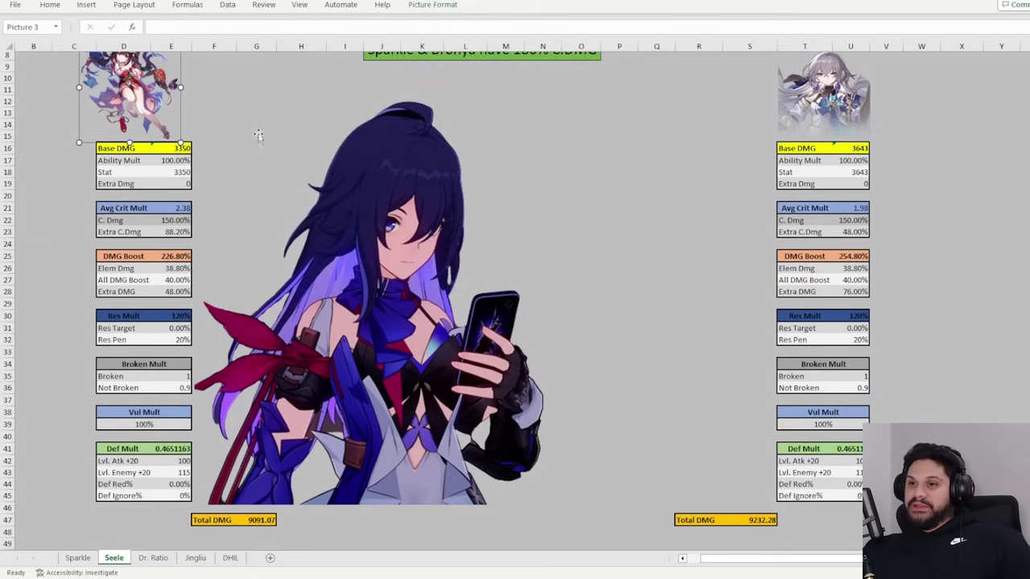
key("Left")
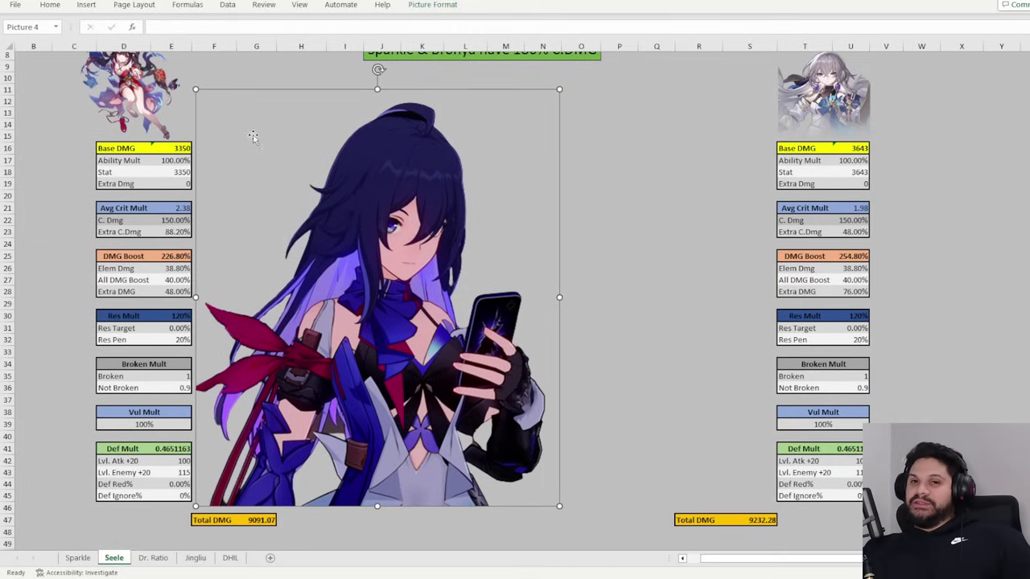
Highlight the per-turn Total DMG values in Seele's Sparkle rotation and the turn 2 and 3 values in the Bronya rotation to compare them
scroll(257, 213, "down", 7)
scroll(268, 216, "down", 5)
left_click_drag(422, 346, 422, 435)
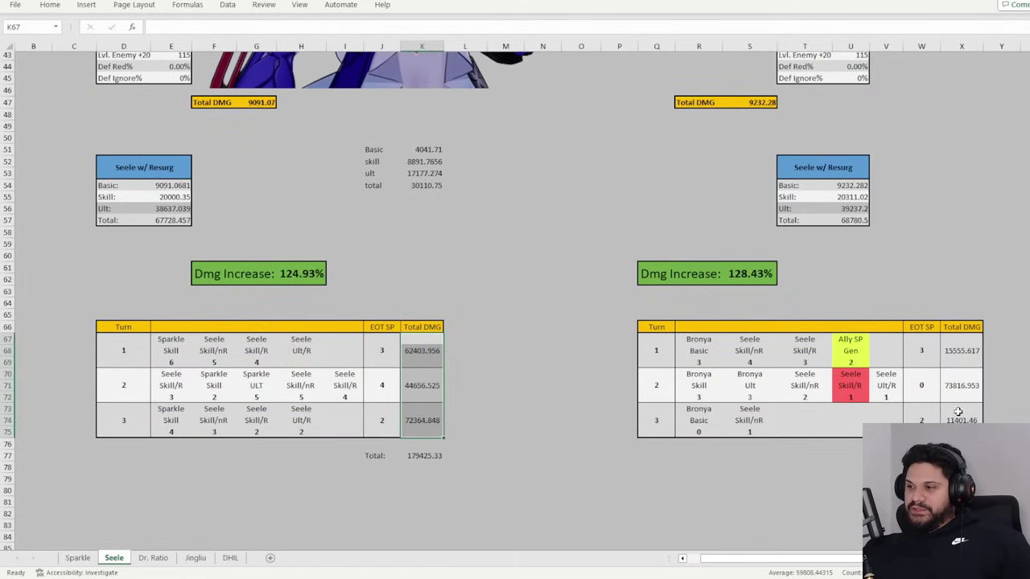
left_click_drag(961, 385, 952, 419)
Return to the upper stat blocks of the Seele sheet and shift the large Seele picture slightly to the left
scroll(449, 294, "up", 10)
scroll(522, 300, "up", 3)
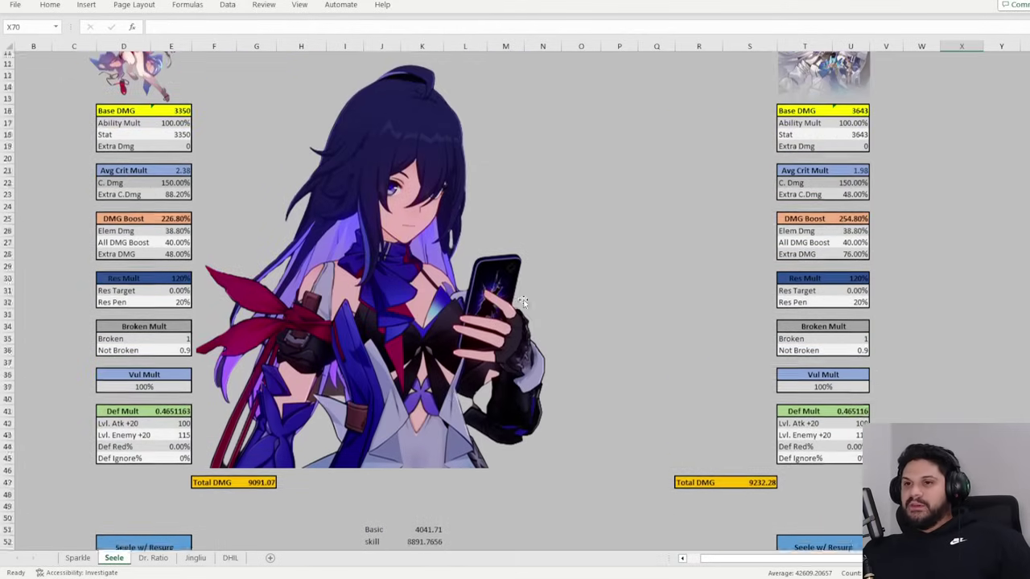
scroll(522, 300, "down", 1)
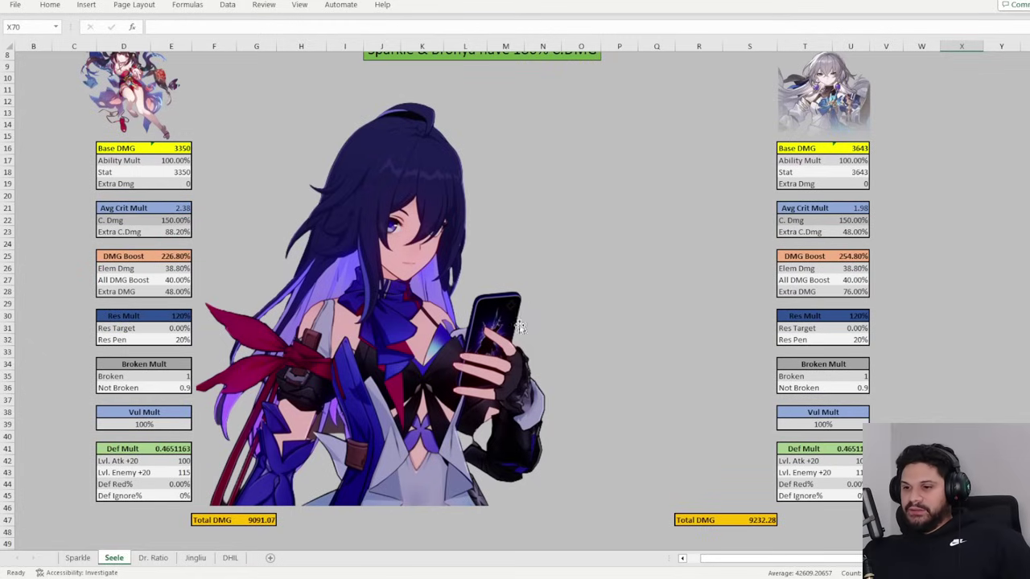
left_click(418, 298)
left_click(609, 260)
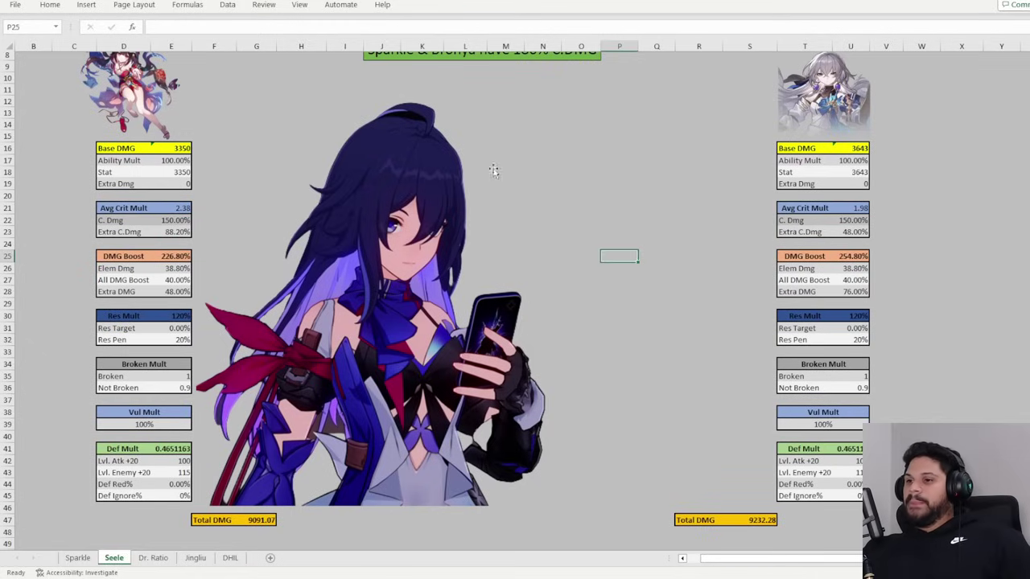
left_click(421, 164)
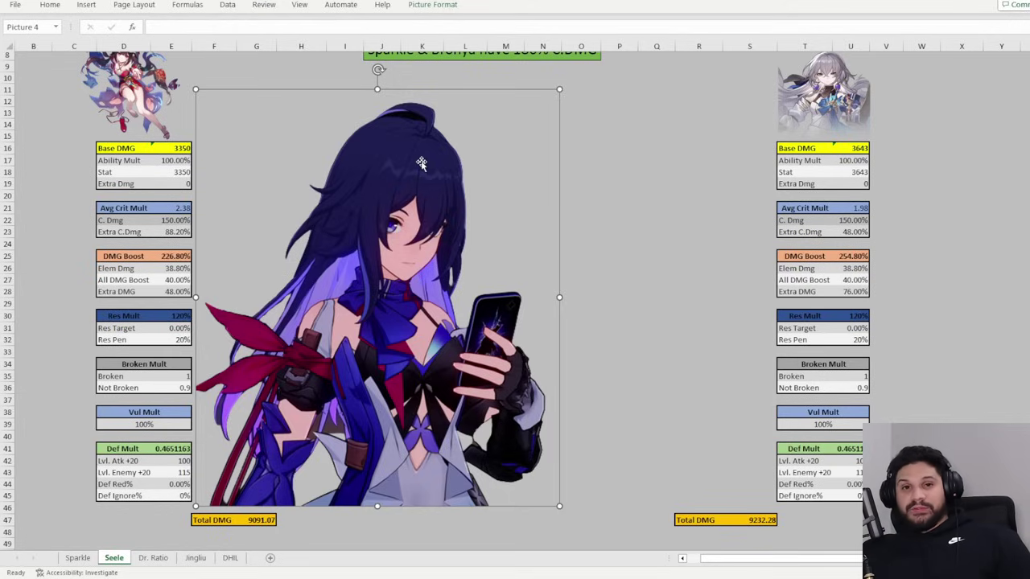
left_click_drag(417, 191, 412, 189)
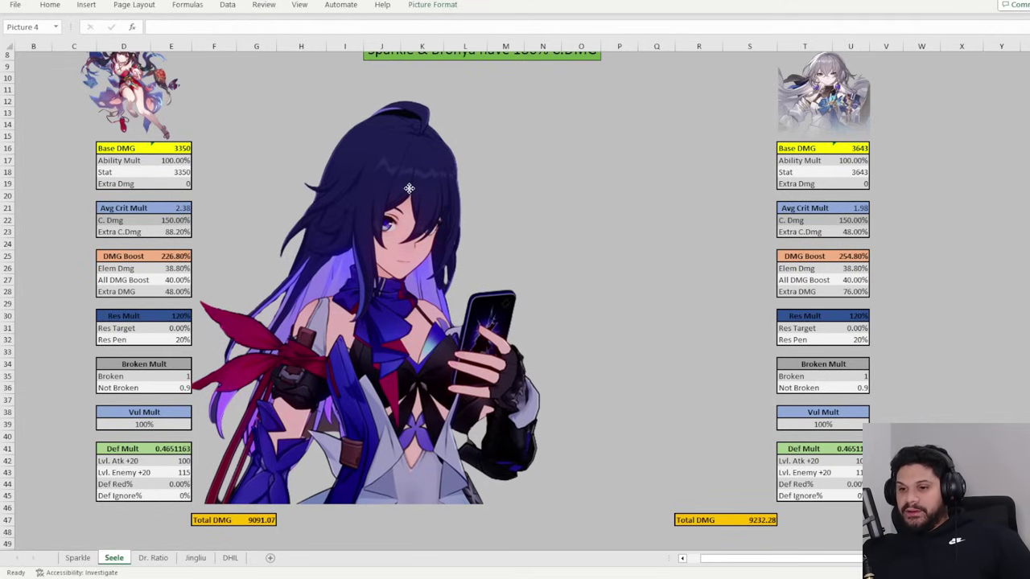